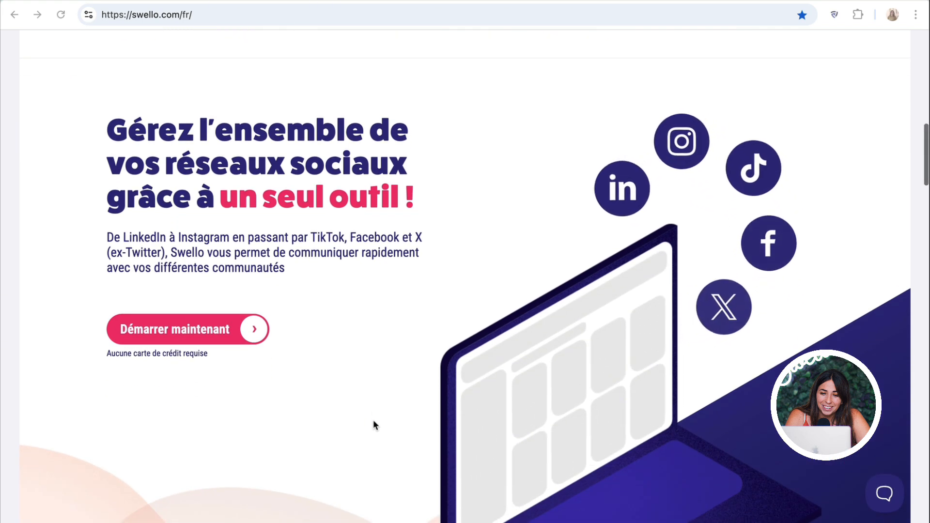
# - Scroll down the Notre équipe page to the team photo and introduction text
pyautogui.scroll(-3, 373, 422)
pyautogui.scroll(-8, 373, 425)
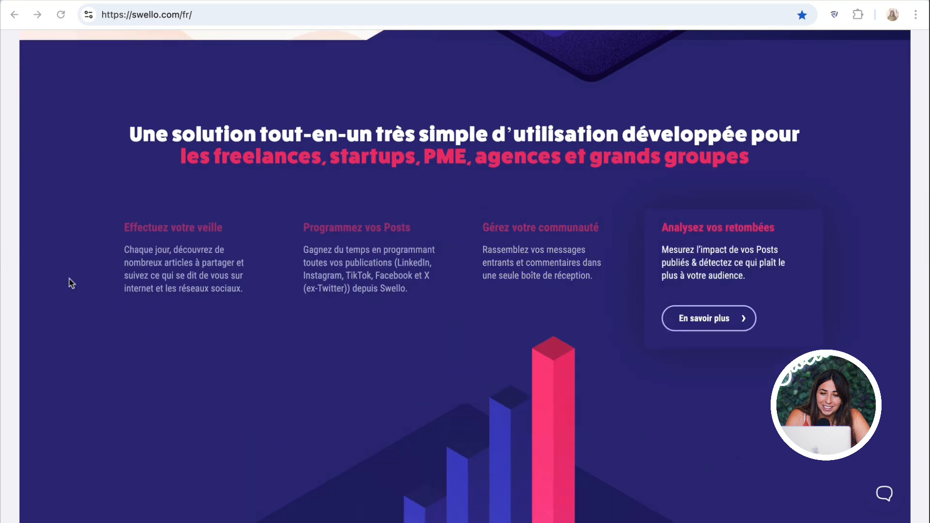
pyautogui.scroll(-1, 270, 274)
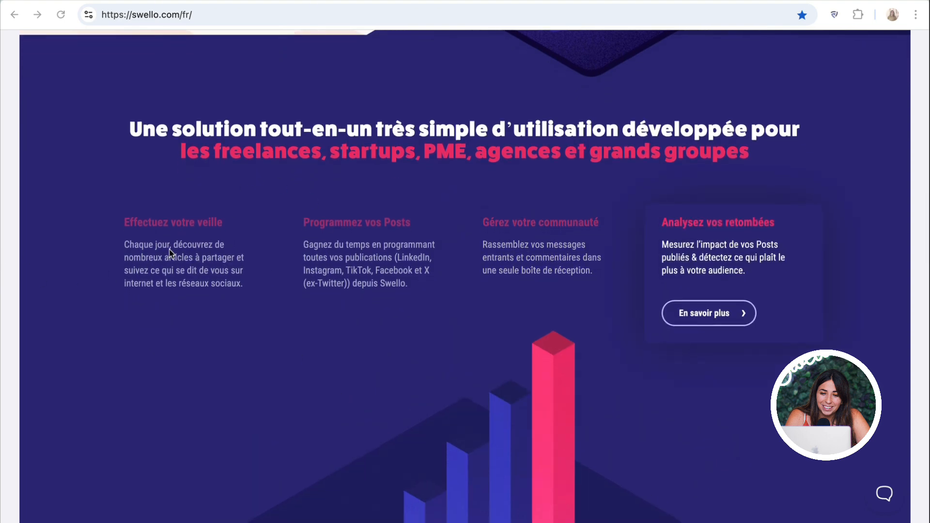
pyautogui.scroll(-2, 170, 248)
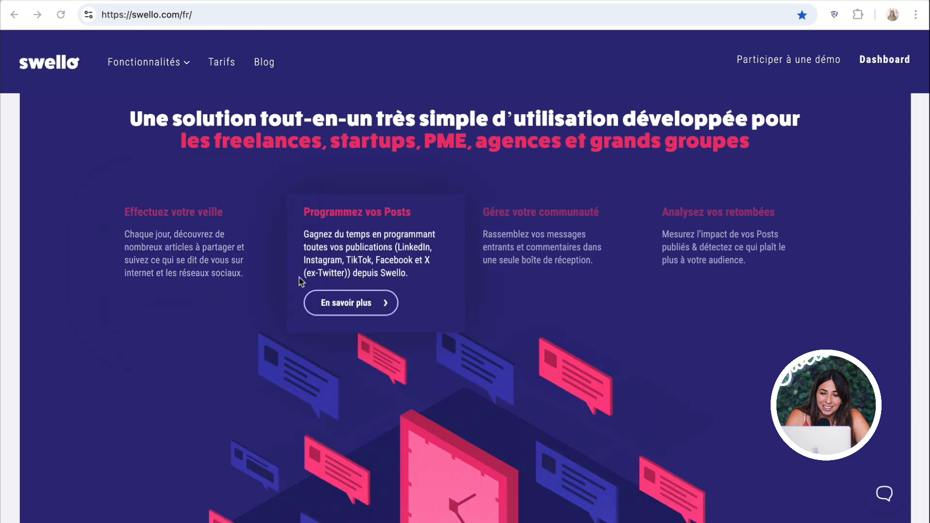
pyautogui.scroll(-1, 339, 251)
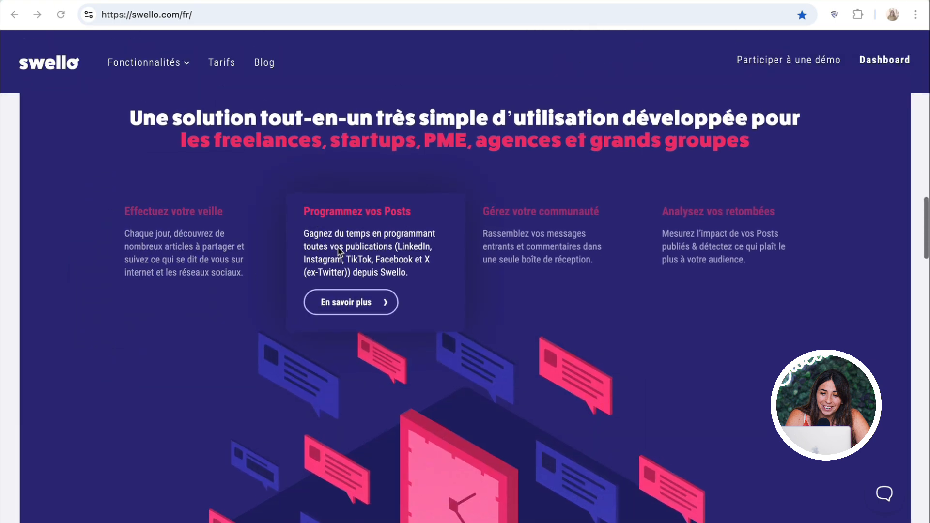
pyautogui.click(735, 257)
pyautogui.scroll(1, 727, 257)
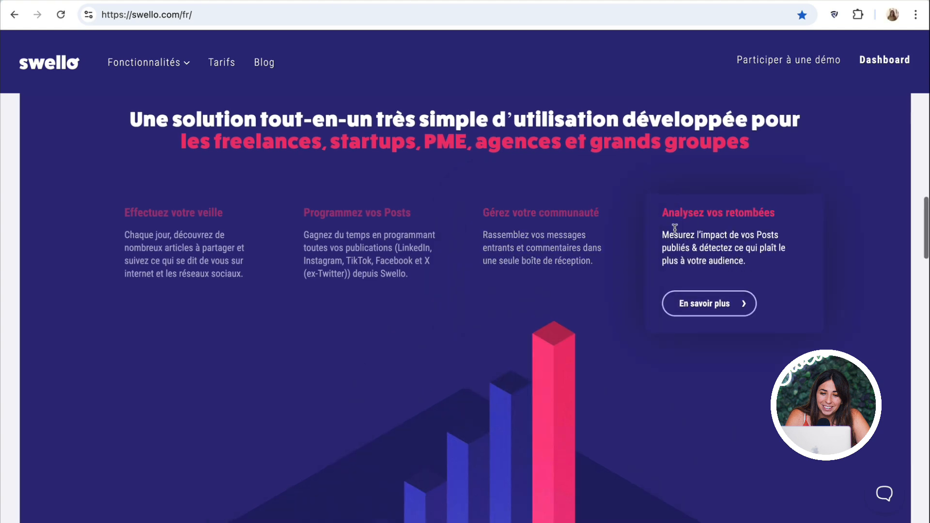
pyautogui.scroll(-1, 730, 262)
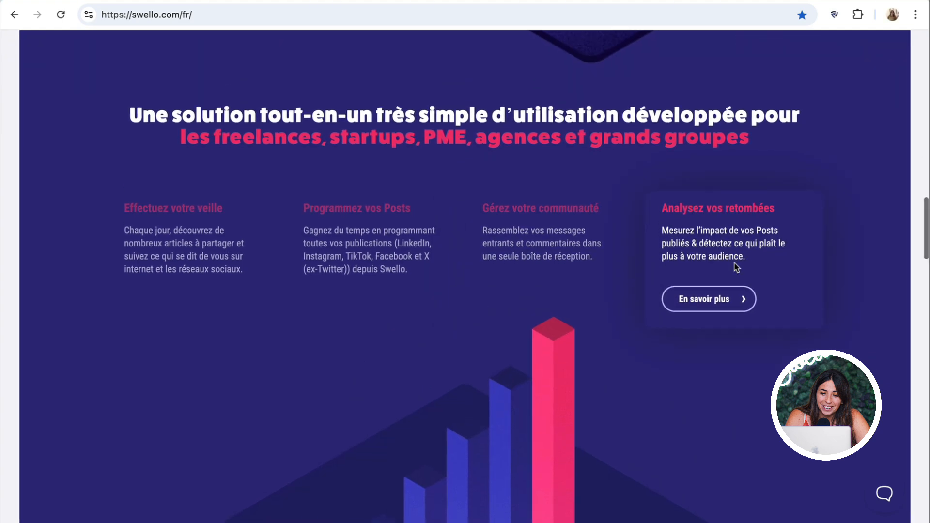
pyautogui.moveTo(561, 248)
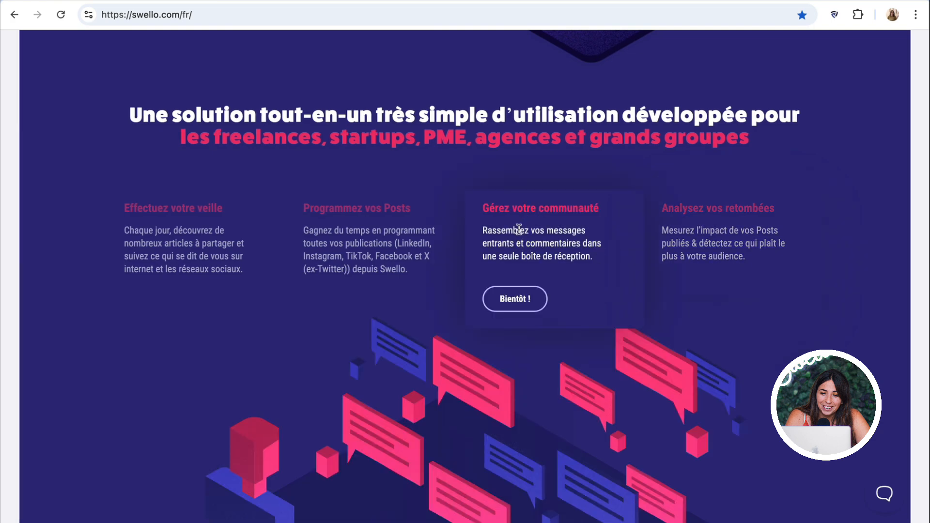
pyautogui.scroll(-1, 519, 229)
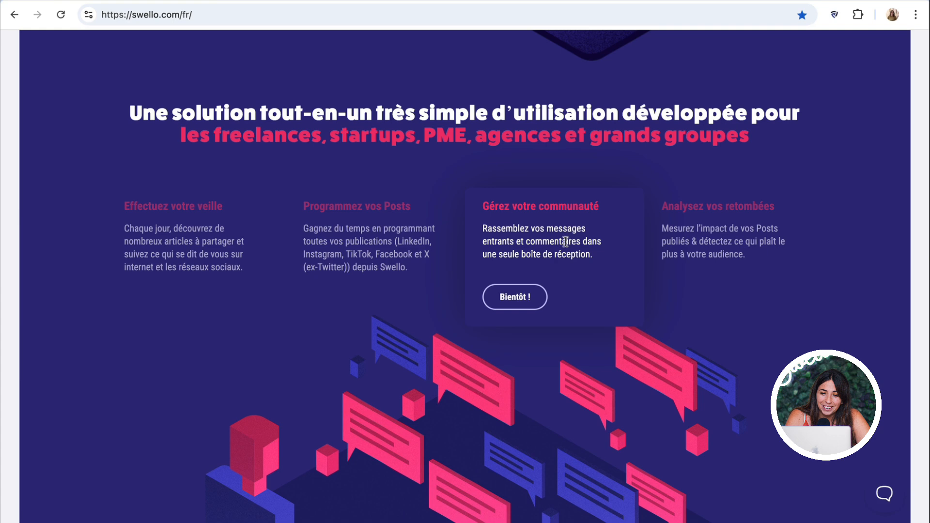
pyautogui.scroll(-1, 565, 242)
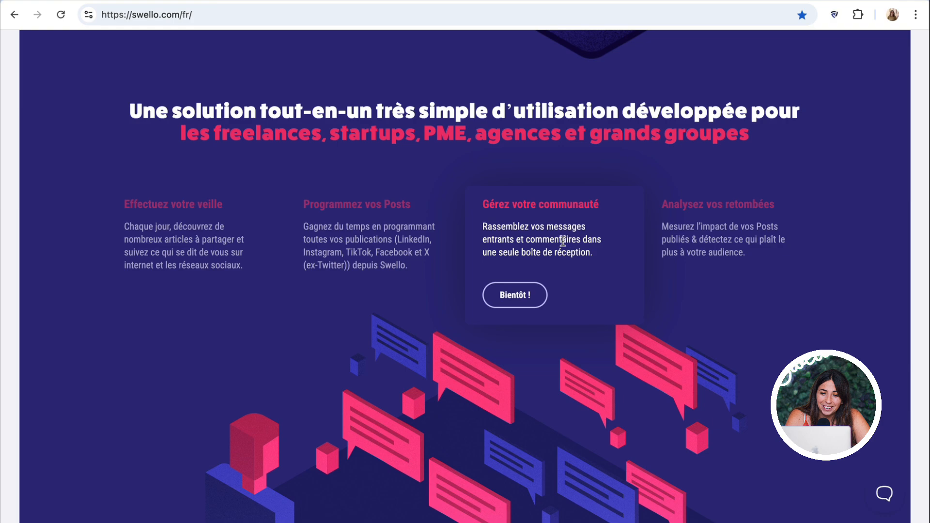
pyautogui.scroll(15, 562, 241)
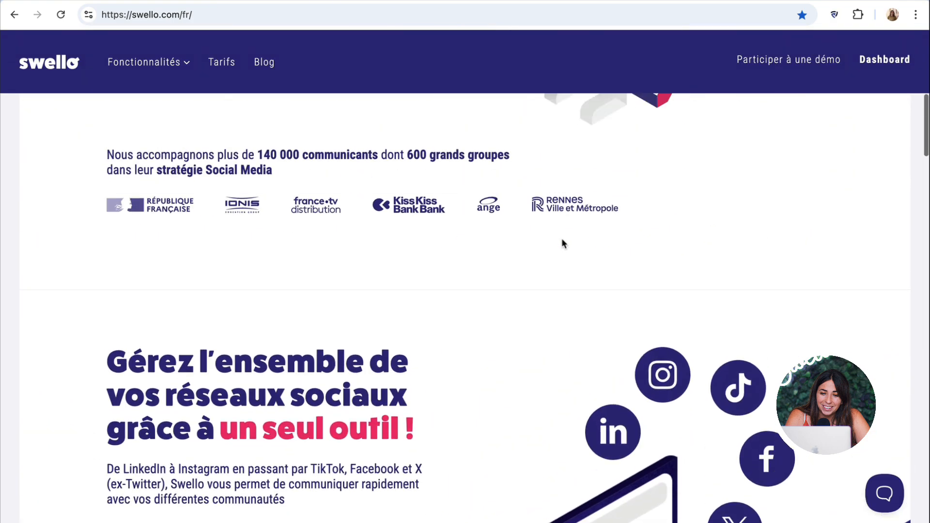
pyautogui.scroll(-2, 562, 242)
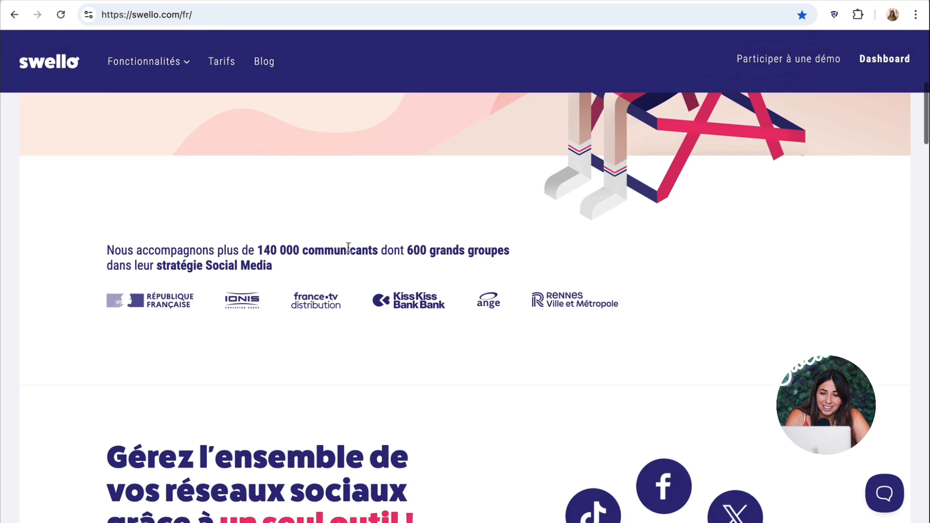
# - Highlight the phrase '140 000 communicants', then switch to the Swello dashboard tab
pyautogui.moveTo(257, 250); pyautogui.dragTo(378, 251)
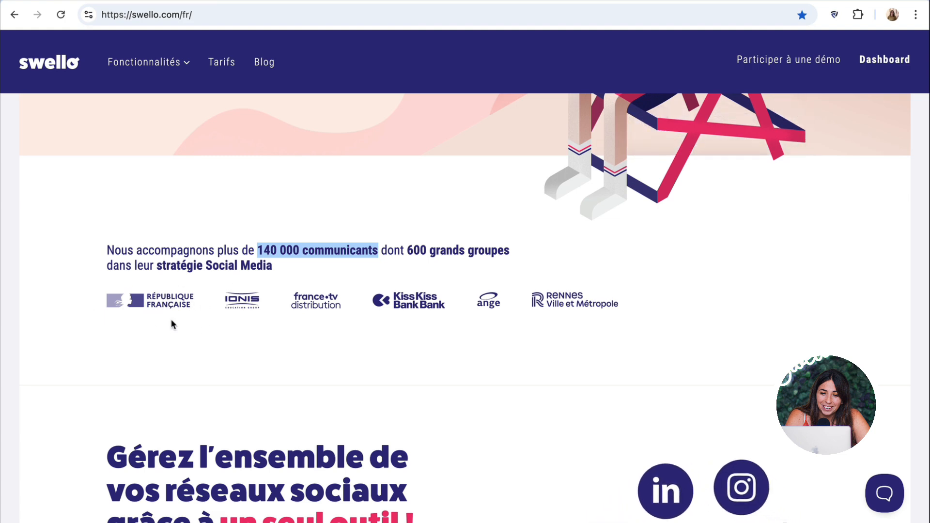
pyautogui.scroll(8, 251, 57)
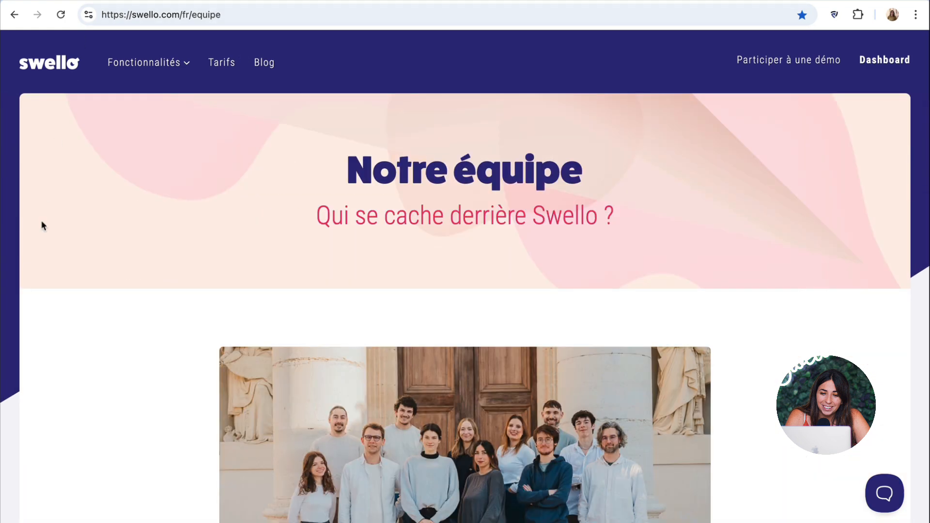
pyautogui.scroll(-4, 917, 373)
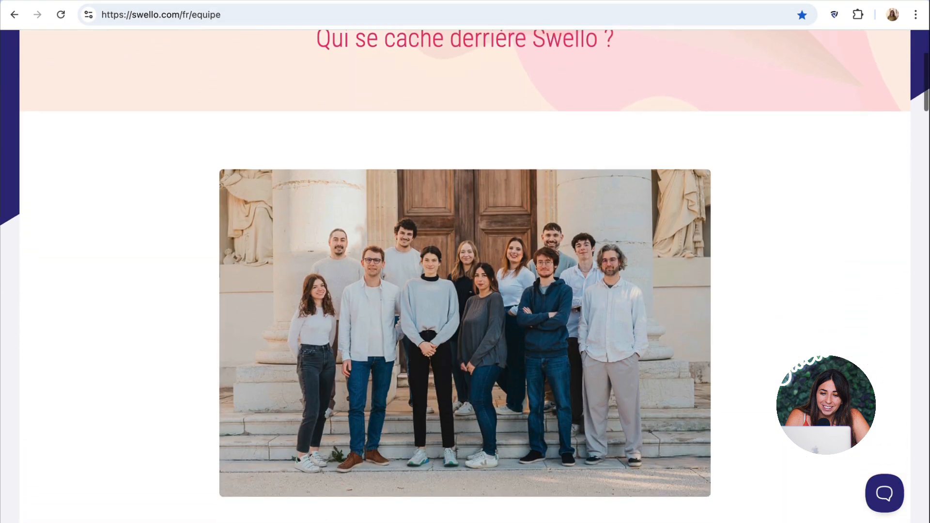
pyautogui.scroll(-1, 578, 248)
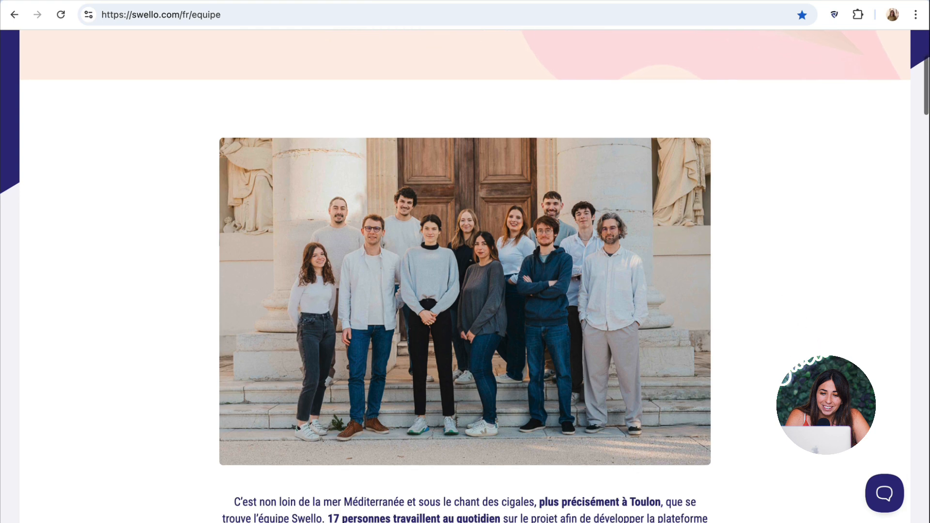
pyautogui.scroll(1, 464, 291)
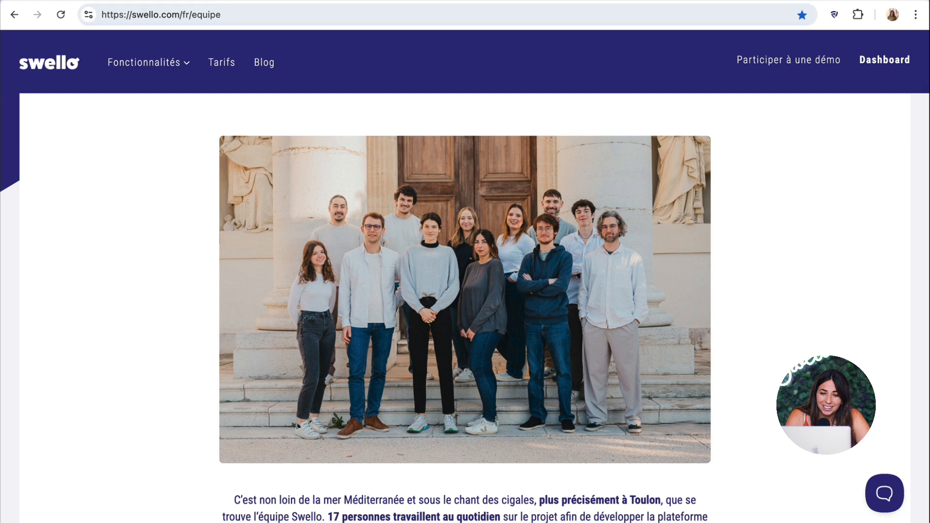
pyautogui.hotkey('ctrl', 'Tab')
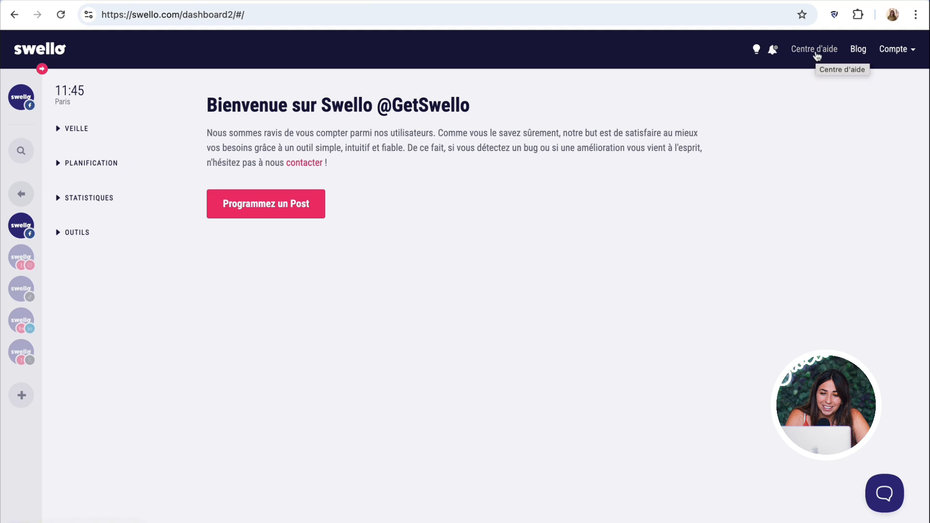
# - Open the Swello help centre from the dashboard
pyautogui.click(817, 56)
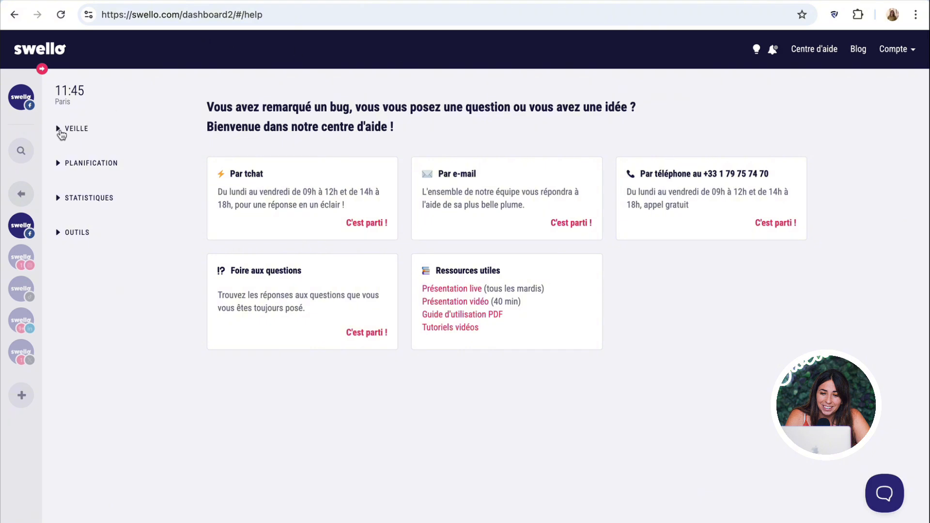
# - Expand VEILLE in the sidebar and open the Dashboard de veille
pyautogui.click(61, 131)
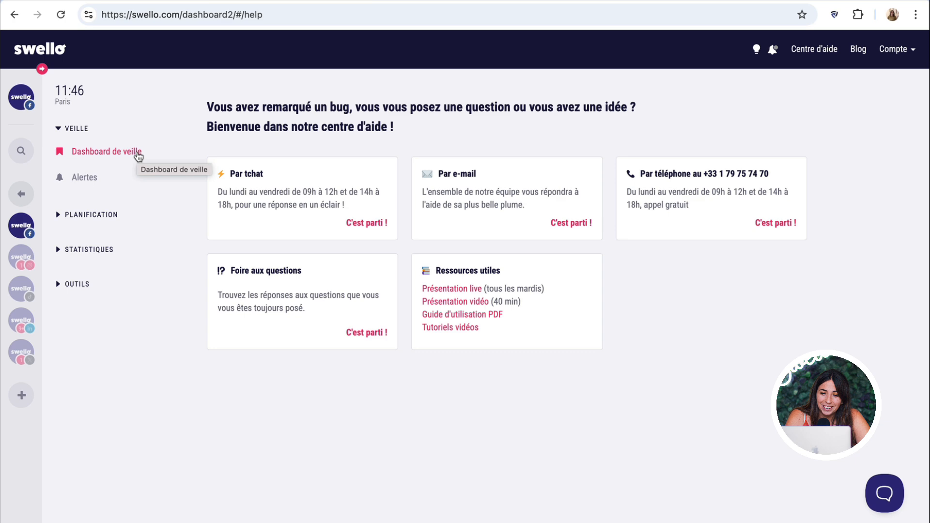
pyautogui.click(127, 154)
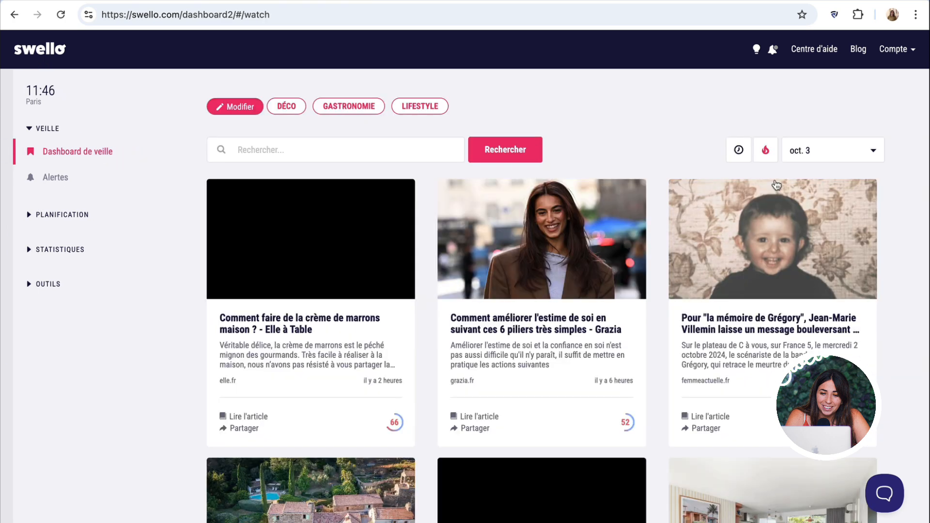
# - Set the date range to 23–29 September 2024 and show the most recent articles first
pyautogui.click(809, 158)
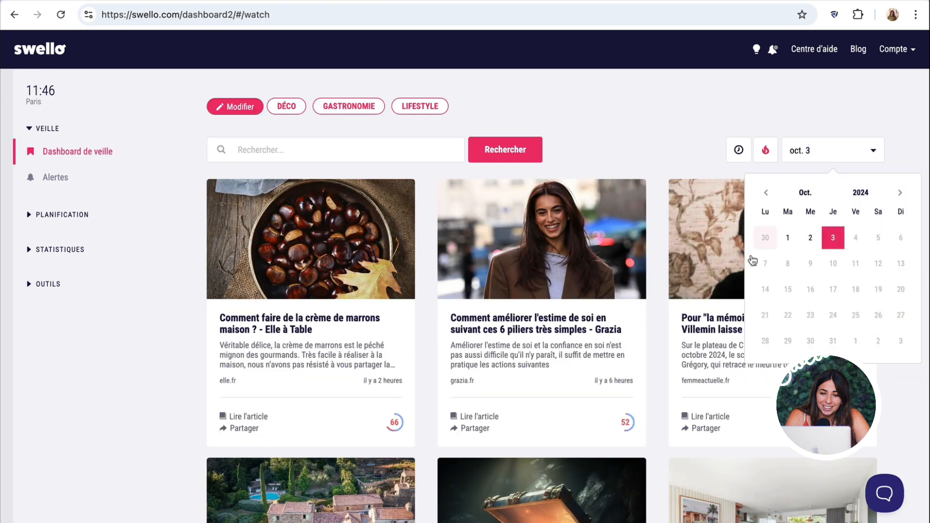
pyautogui.click(764, 194)
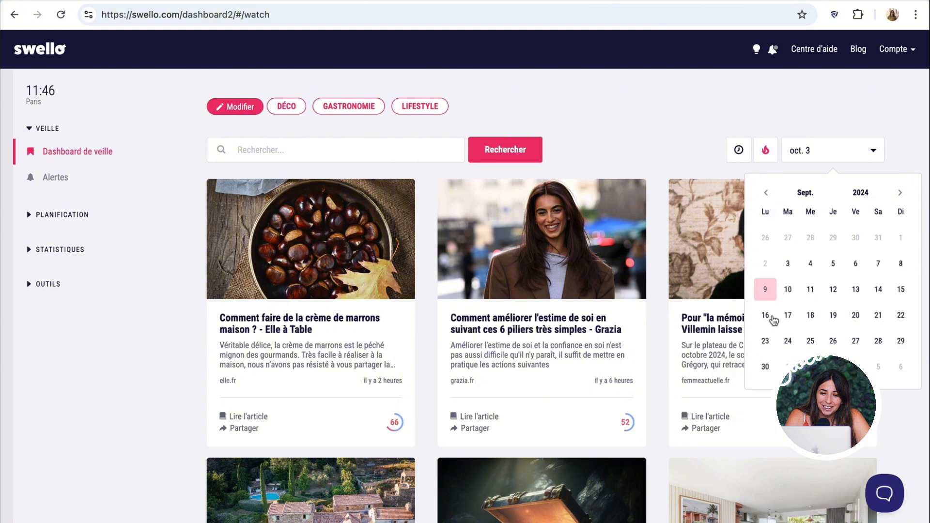
pyautogui.click(763, 347)
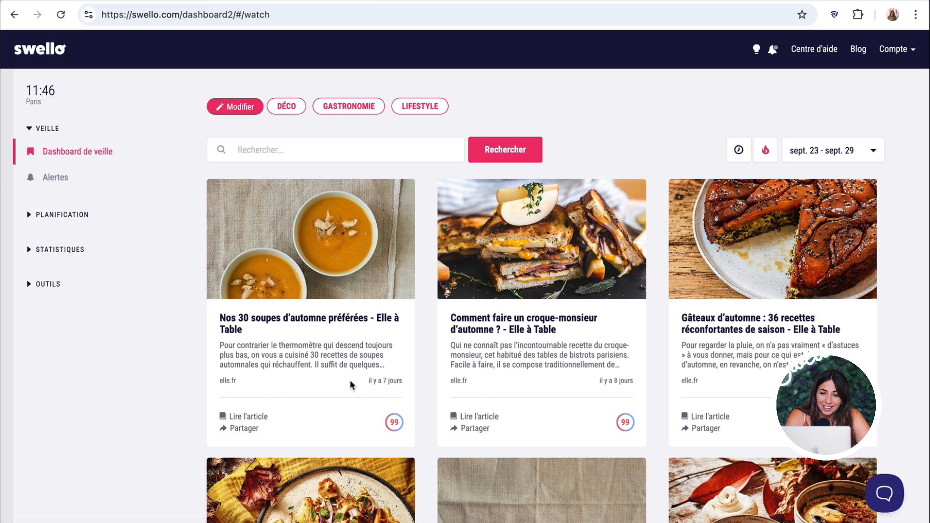
pyautogui.moveTo(393, 425)
pyautogui.click(737, 151)
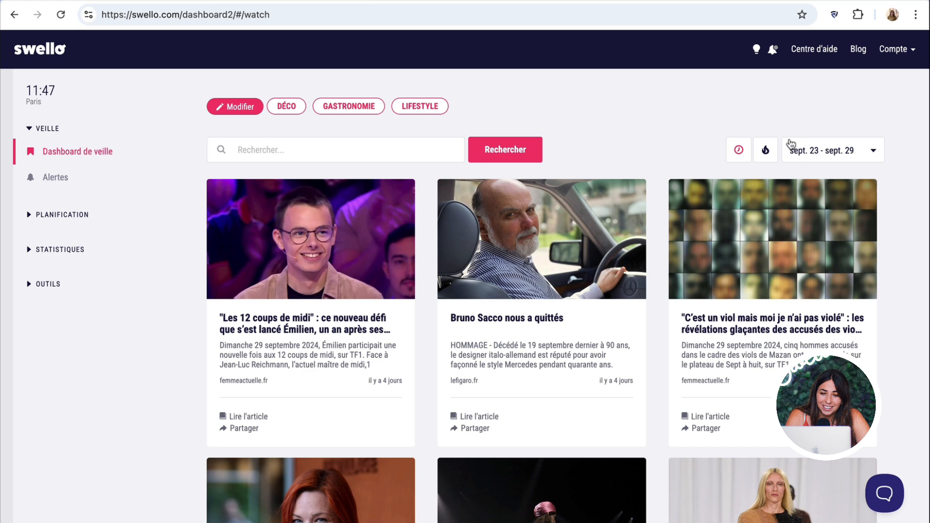
# - Sort the articles by popularity, keeping the 23–29 September range
pyautogui.click(765, 153)
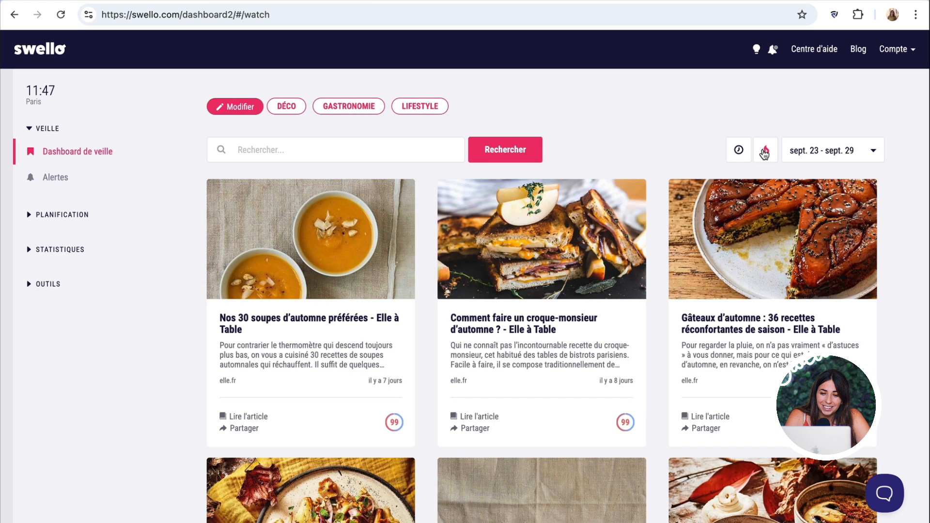
pyautogui.click(831, 154)
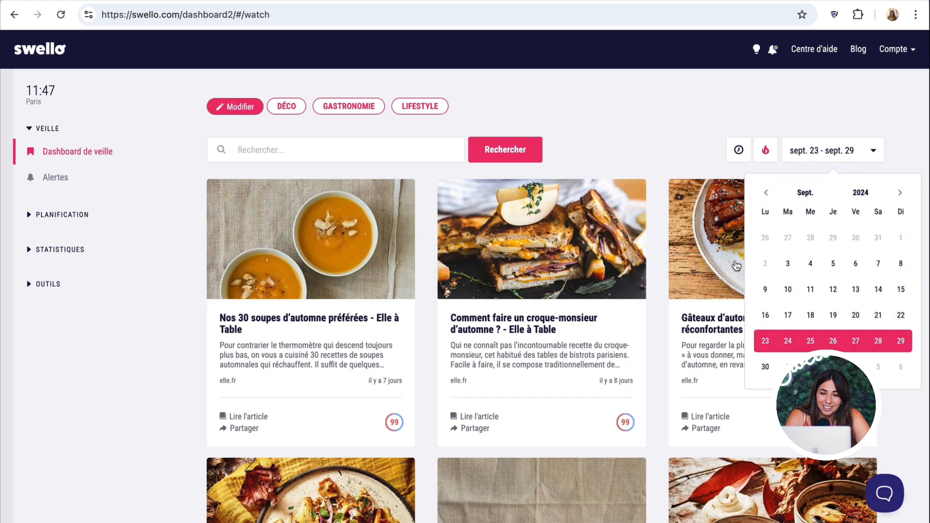
pyautogui.click(740, 114)
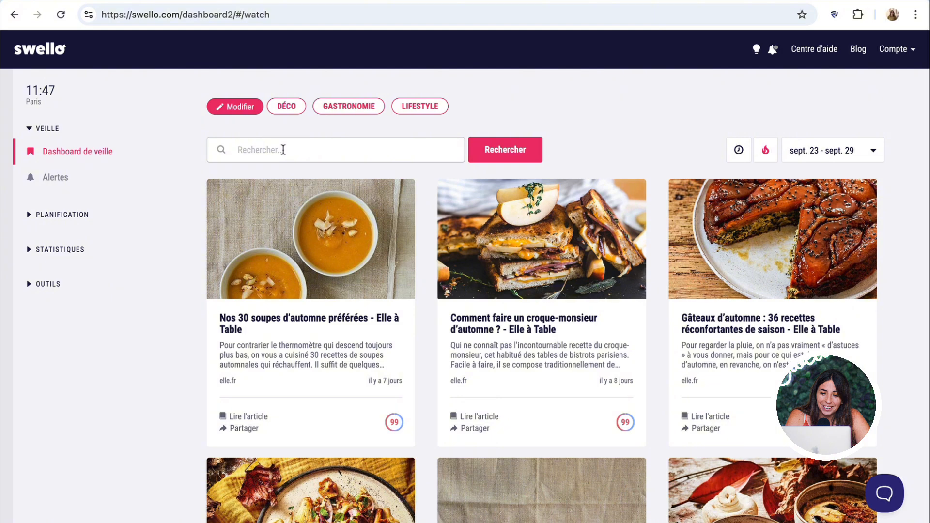
# - Search the articles for 'salade', then clear the search to remove the filter
pyautogui.write('salade')
pyautogui.press('Return')
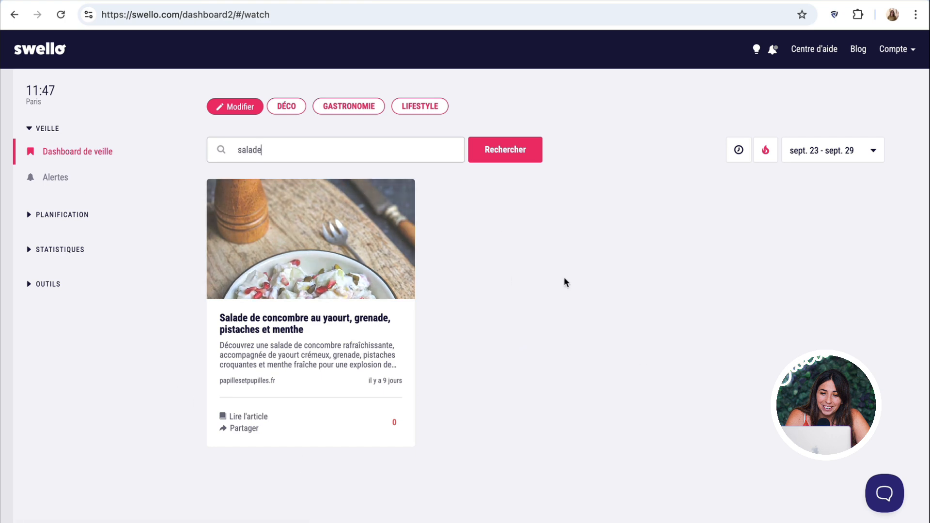
pyautogui.press('super+a')
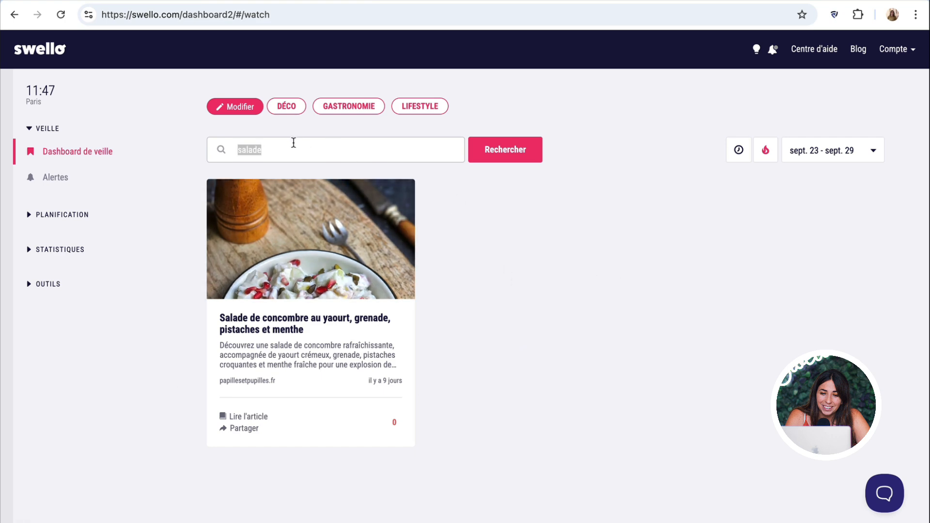
pyautogui.press('BackSpace')
pyautogui.press('Return')
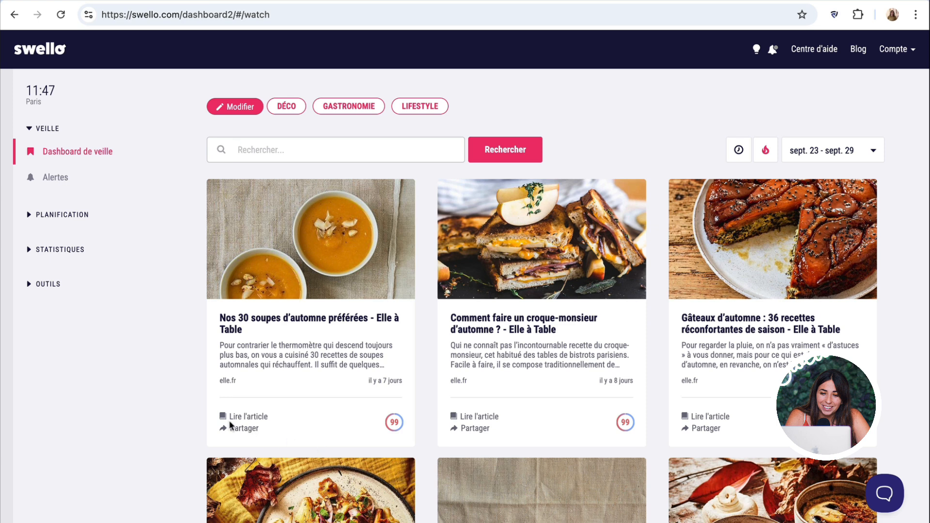
pyautogui.click(232, 110)
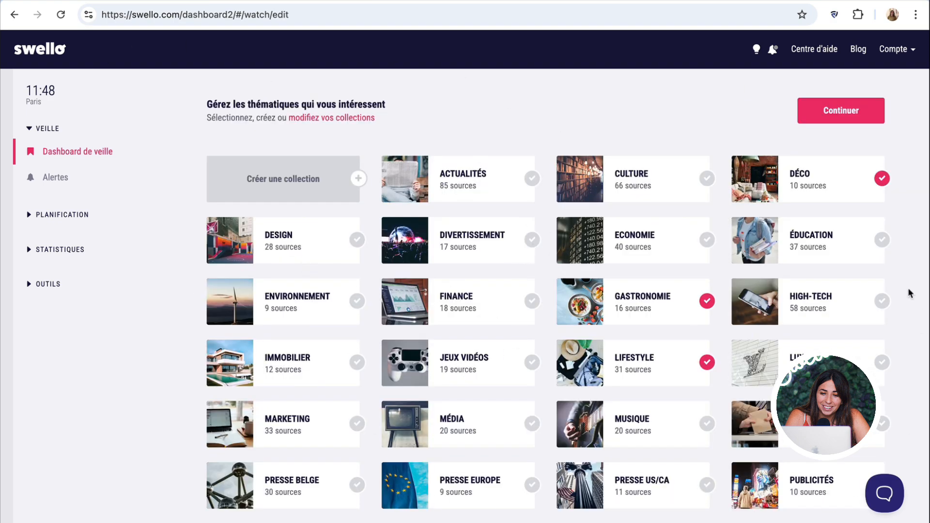
pyautogui.scroll(-2, 781, 344)
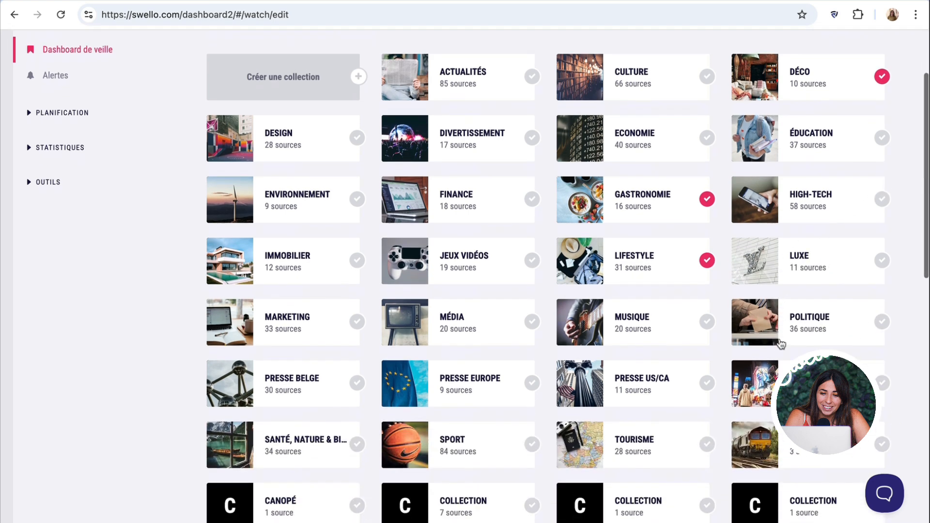
pyautogui.scroll(1, 779, 342)
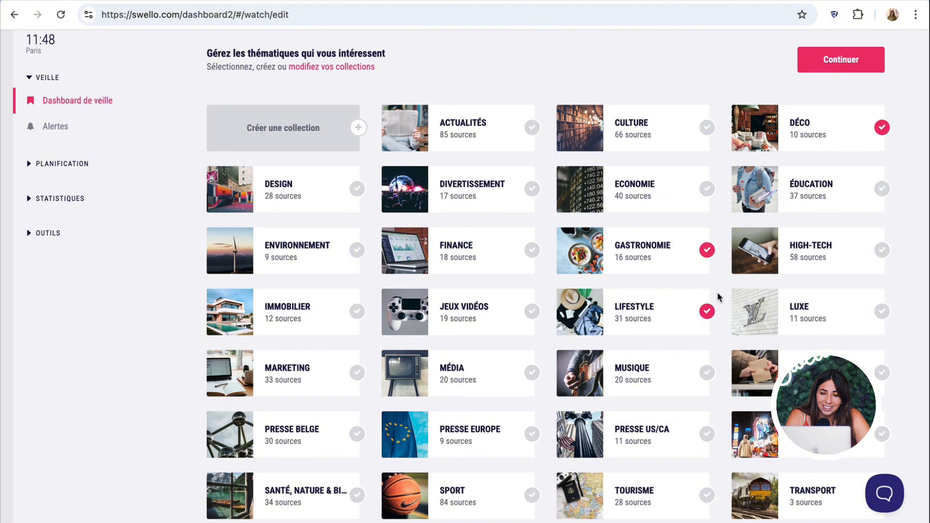
pyautogui.click(822, 144)
pyautogui.click(822, 144)
pyautogui.click(283, 133)
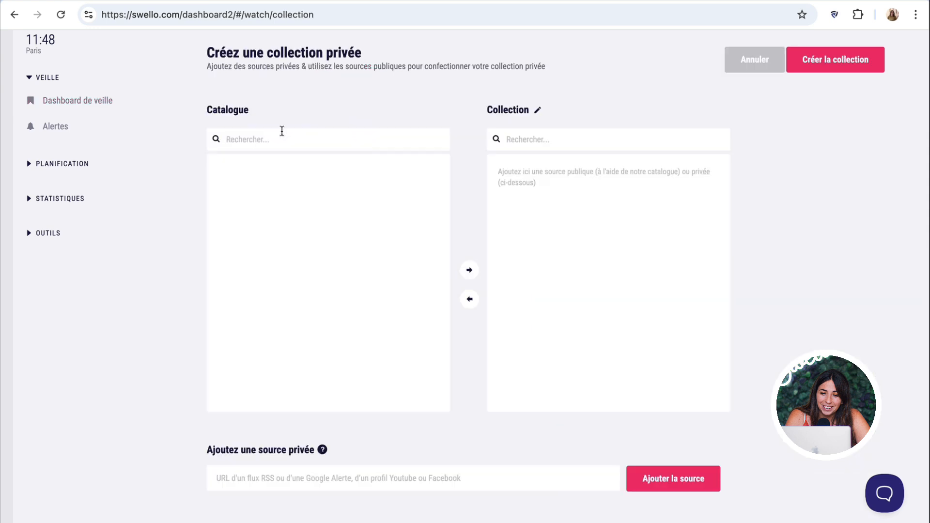
# - Rename the new private collection from 'Collection' to 'Digital'
pyautogui.click(516, 115)
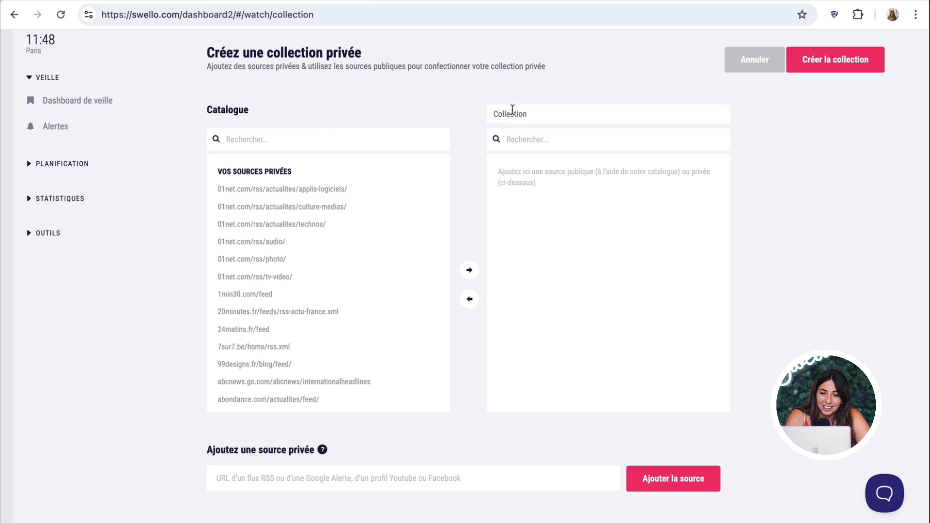
pyautogui.doubleClick(511, 113)
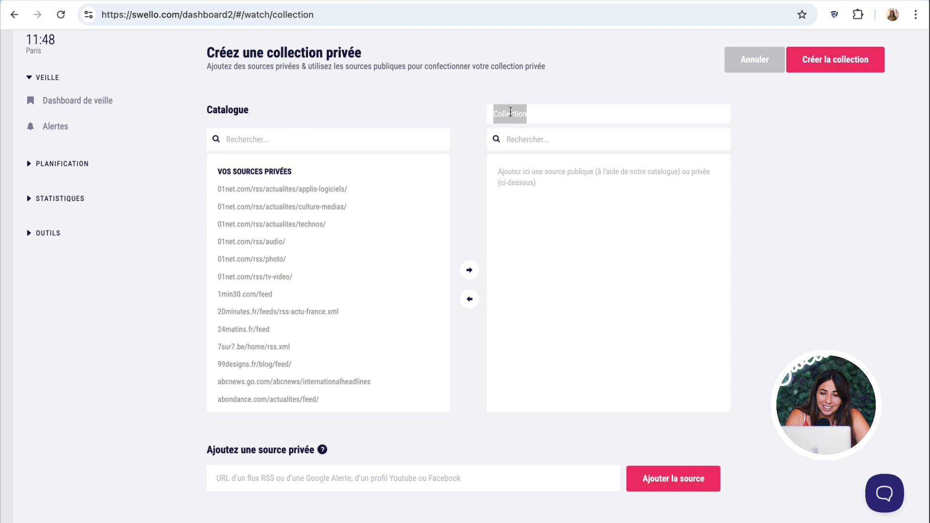
pyautogui.write('Digital')
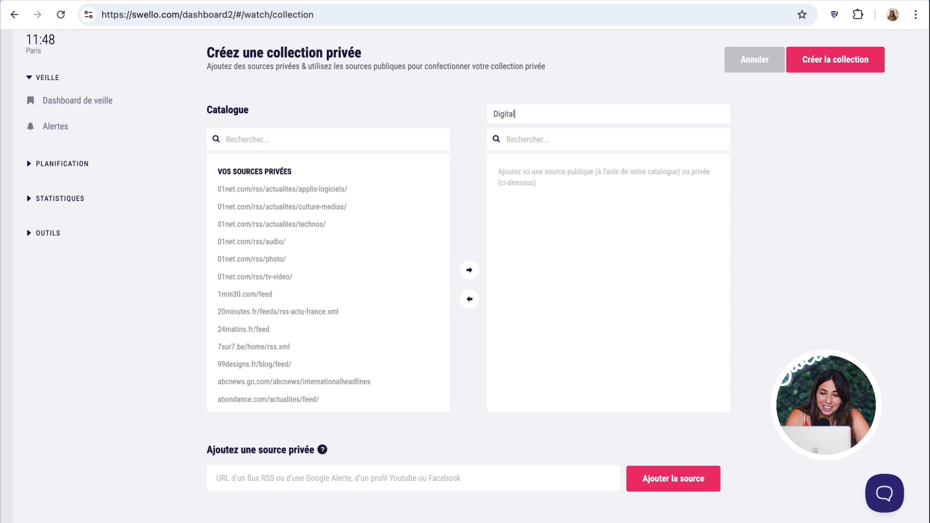
pyautogui.press('Return')
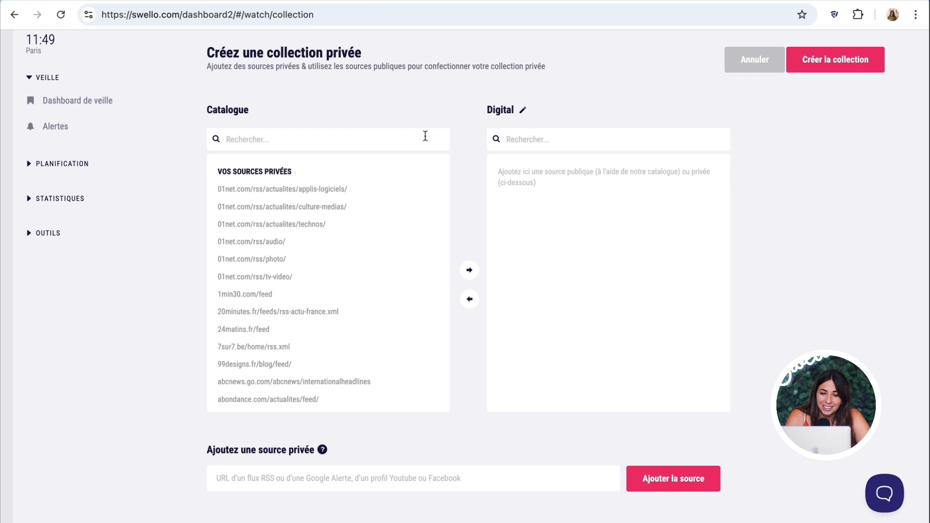
# - Search the catalogue for 'blogdumod' and move the blogdumoderateur.com/feed/ source into Digital
pyautogui.click(307, 135)
pyautogui.write('blogdumod')
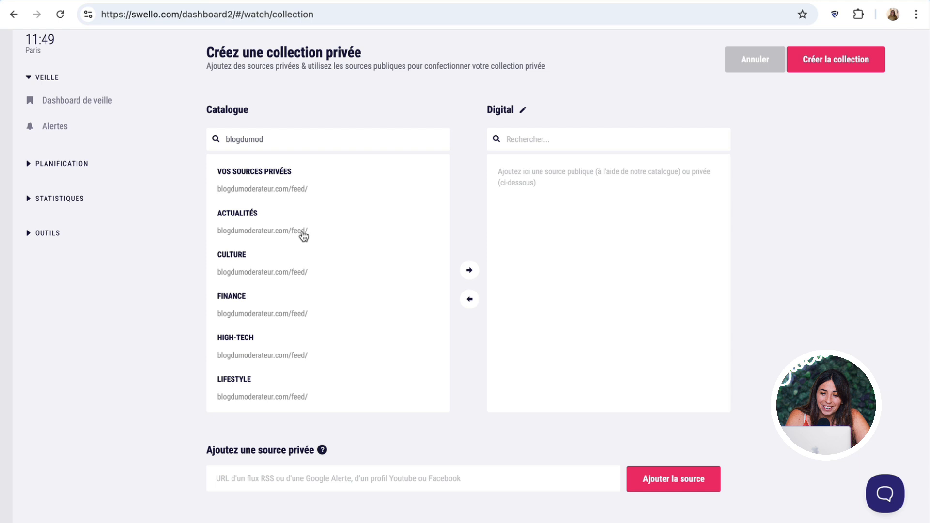
pyautogui.click(303, 236)
pyautogui.click(469, 270)
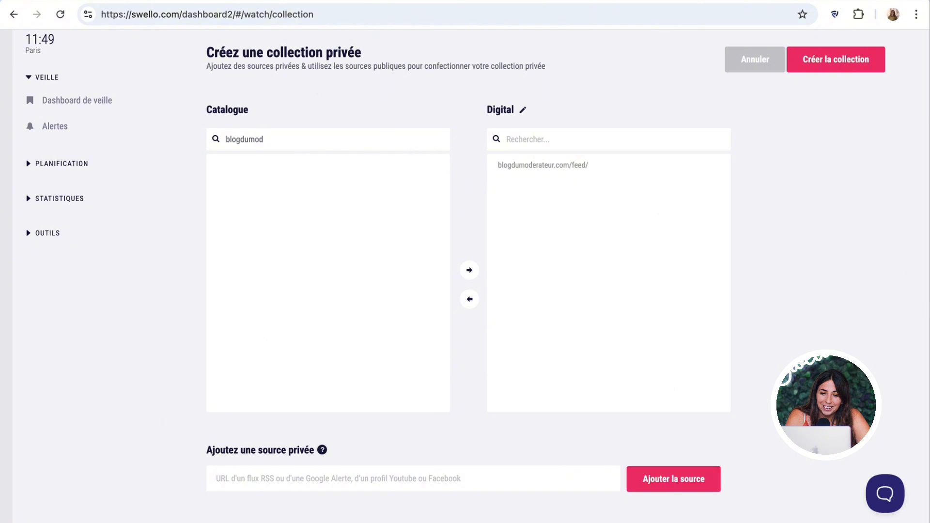
pyautogui.press('super+t')
# - Search Google for 'flux rss le monde' and open Le Monde's RSS feeds page
pyautogui.write('flux')
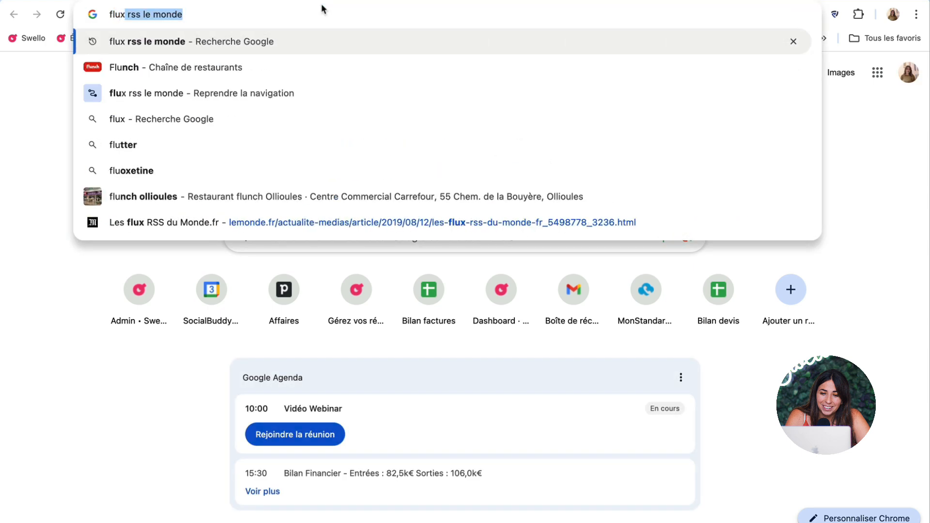
pyautogui.write('rss ')
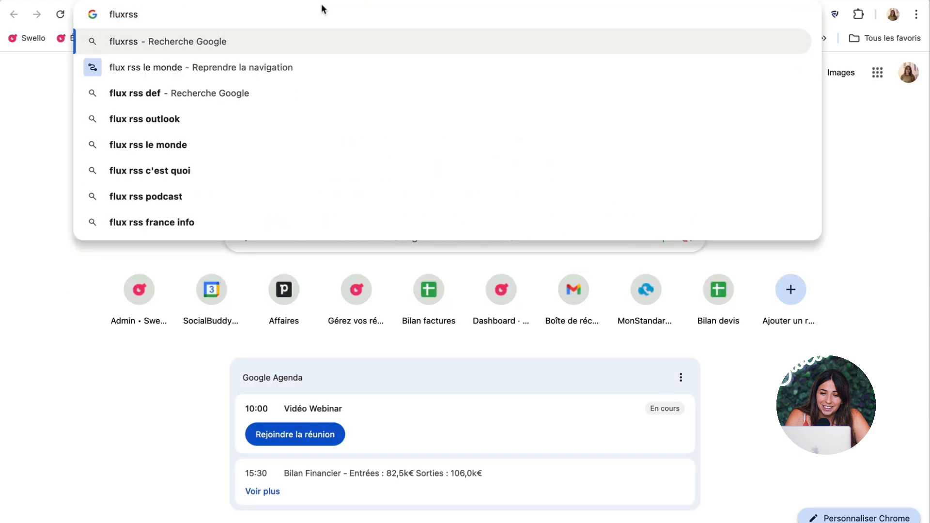
pyautogui.write('le mo,nd')
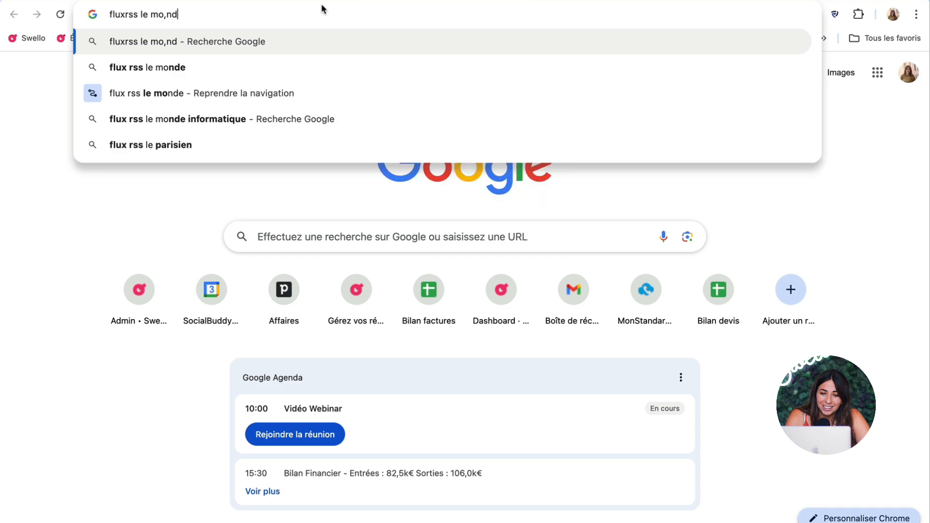
pyautogui.click(295, 67)
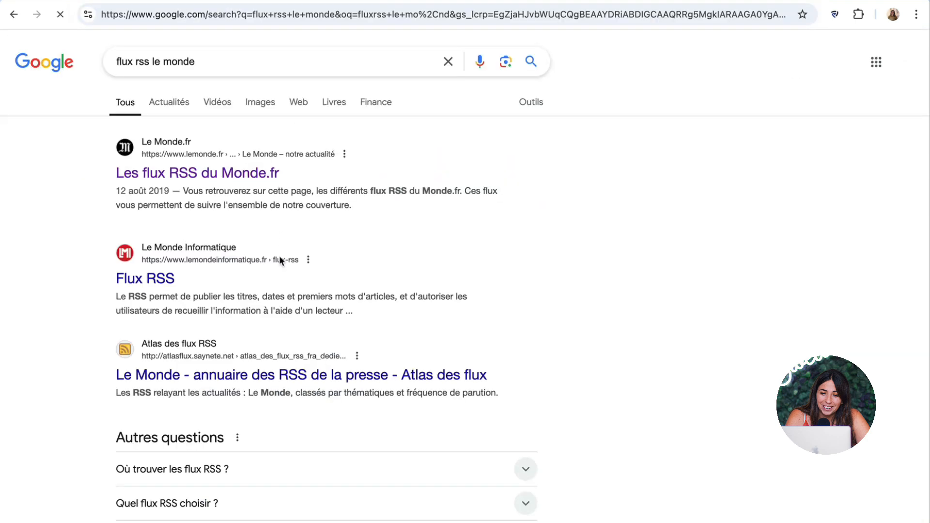
pyautogui.click(161, 170)
# - Open Le Monde's Culture web RSS feed and select its address
pyautogui.scroll(-15, 514, 373)
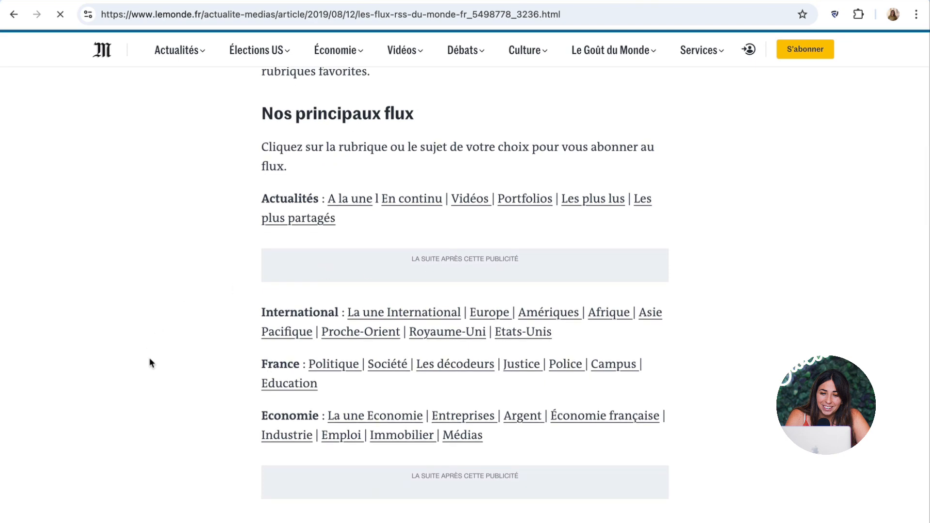
pyautogui.scroll(-2, 353, 485)
pyautogui.scroll(-3, 353, 484)
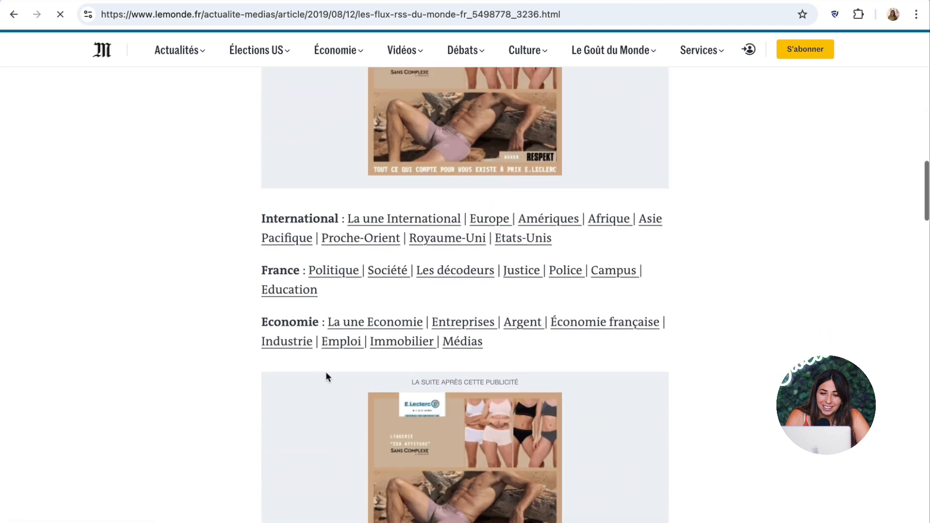
pyautogui.scroll(-5, 326, 378)
pyautogui.scroll(-5, 342, 467)
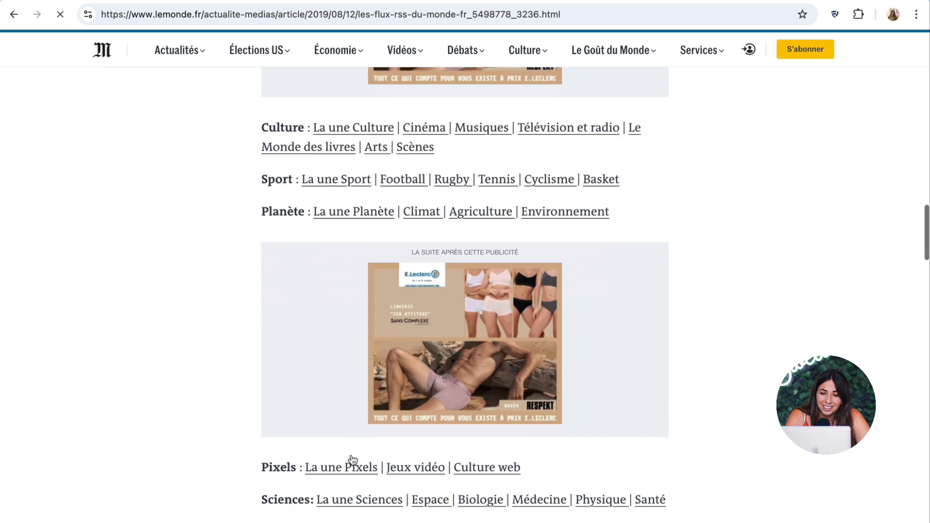
pyautogui.click(474, 421)
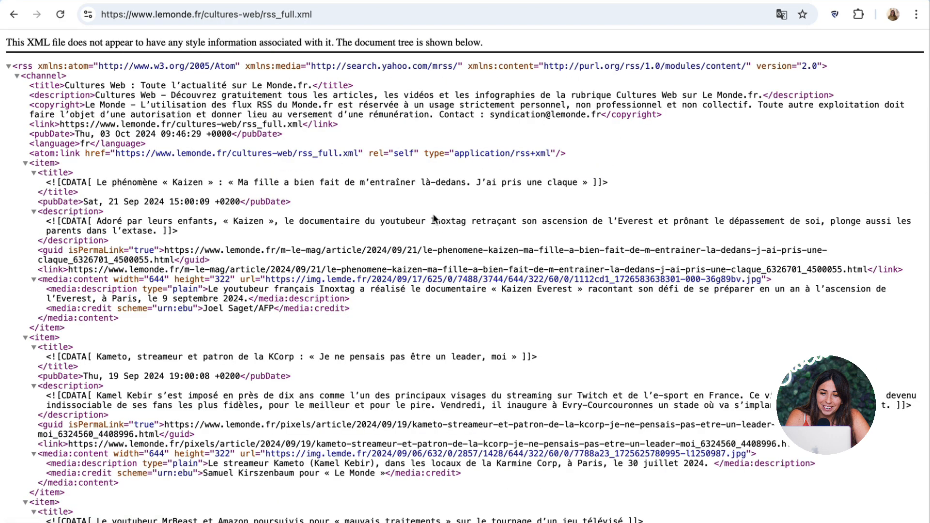
pyautogui.click(330, 7)
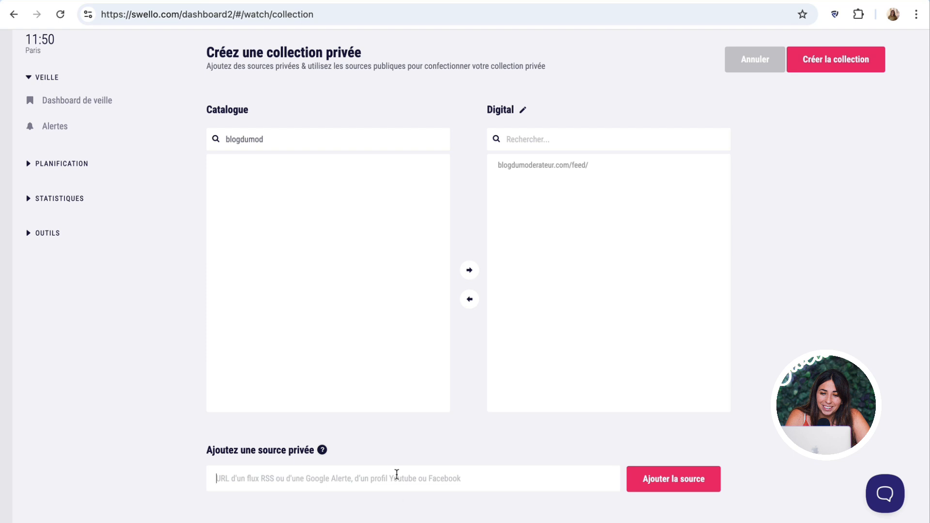
# - Paste the lemonde.fr/cultures-web/rss_full.xml address and add it as a private source in Digital
pyautogui.write('https://www.lemonde.fr/cultures-web/rss_full.xml')
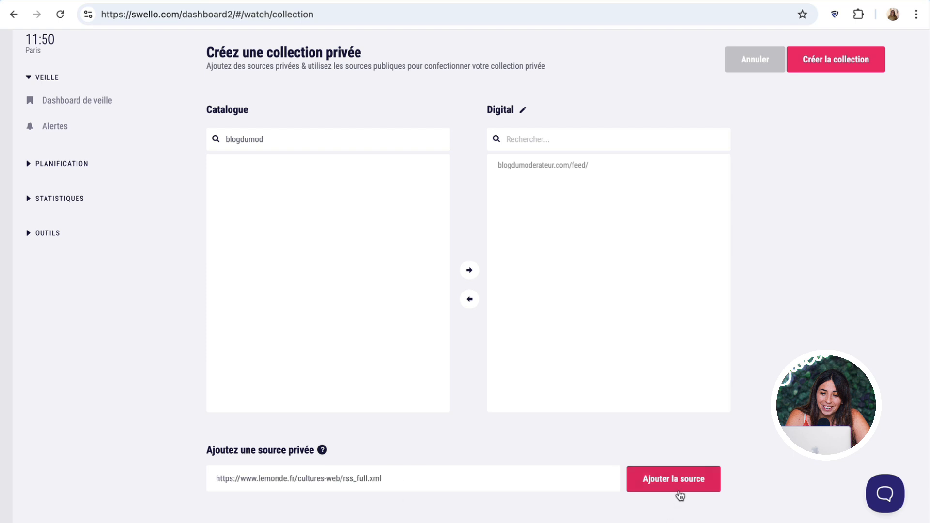
pyautogui.click(679, 494)
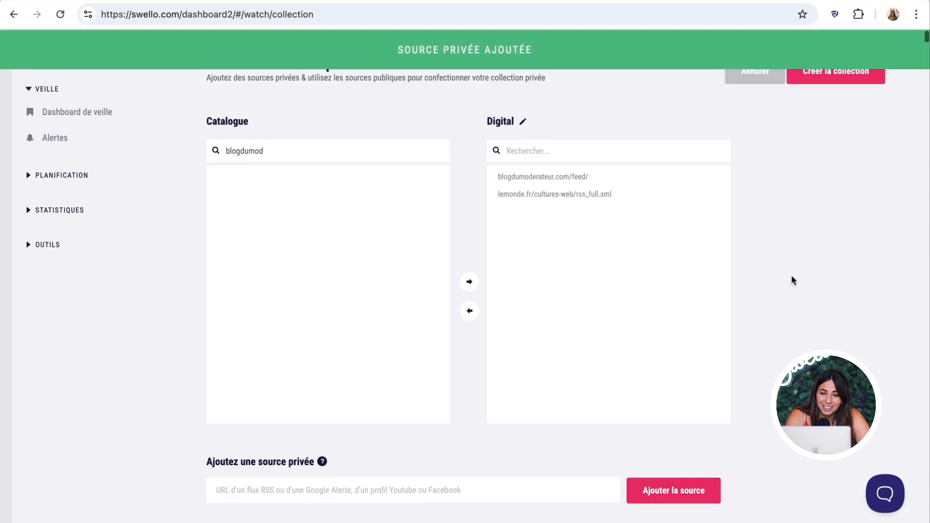
pyautogui.scroll(2, 782, 268)
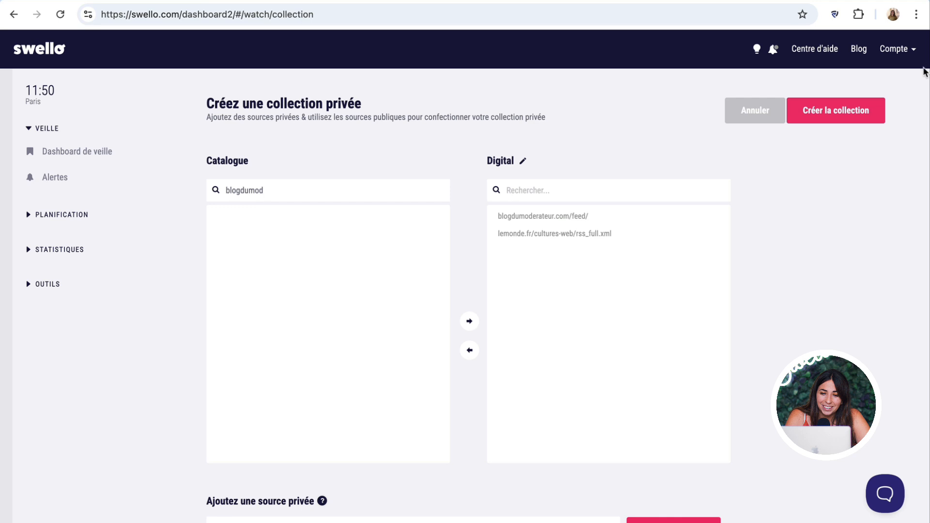
# - Go to Gérer mon compte via the Compte menu, then open Gestion d'équipe
pyautogui.click(911, 58)
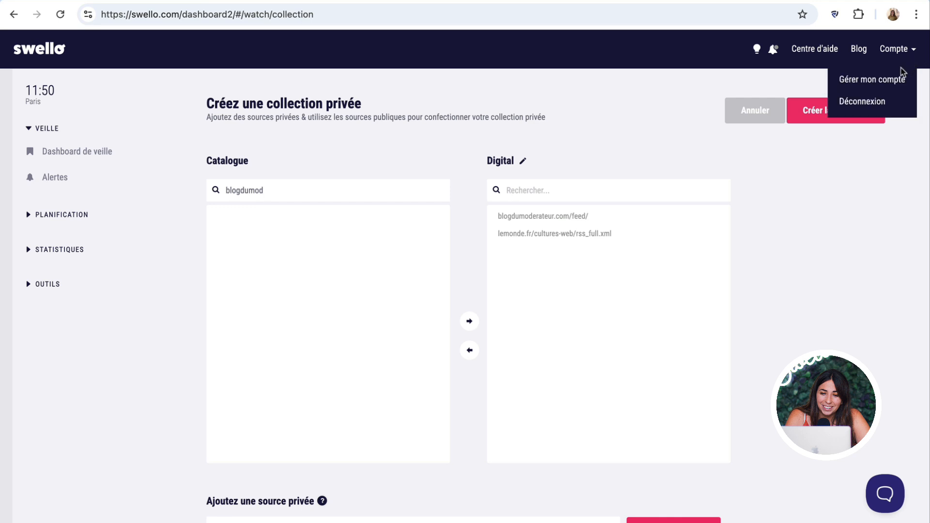
pyautogui.click(895, 80)
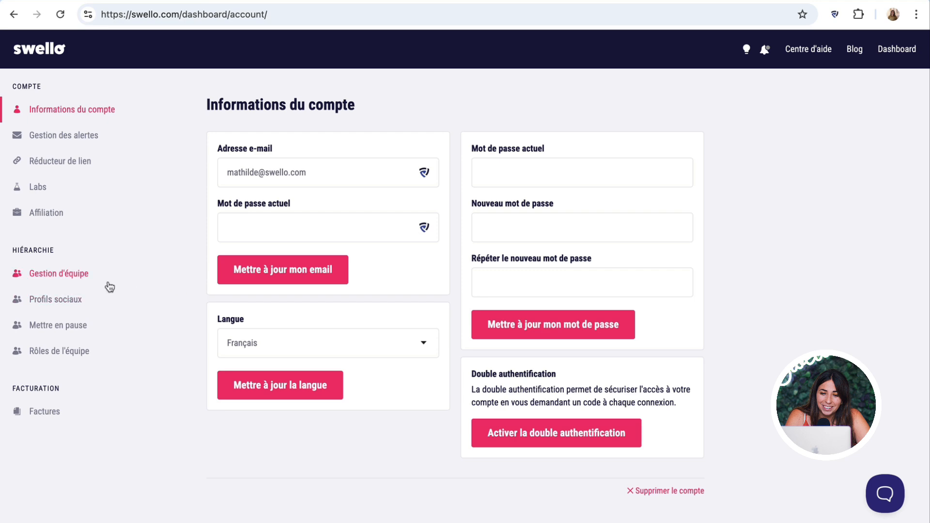
pyautogui.click(71, 278)
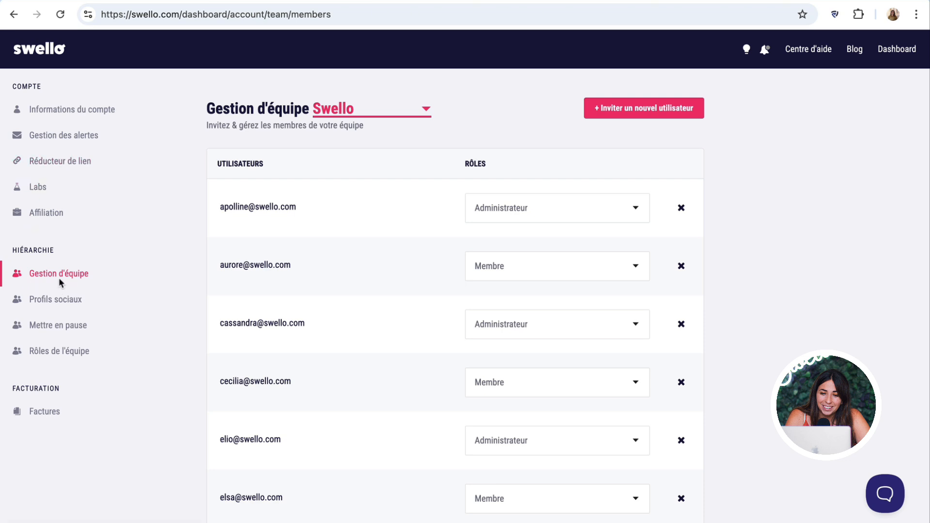
# - Check the first member's role options, keep Administrateur, and go to the Profils sociaux page
pyautogui.scroll(-1, 619, 108)
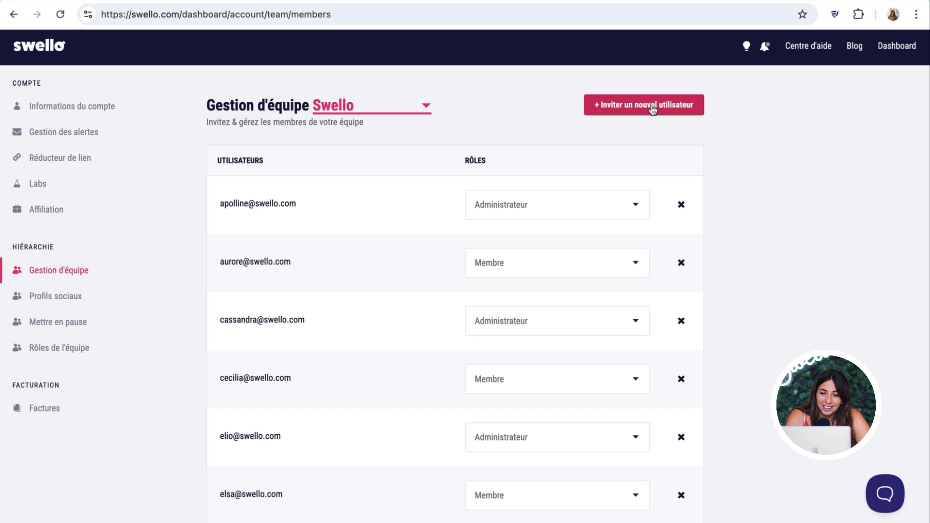
pyautogui.scroll(-1, 652, 110)
pyautogui.scroll(-2, 652, 109)
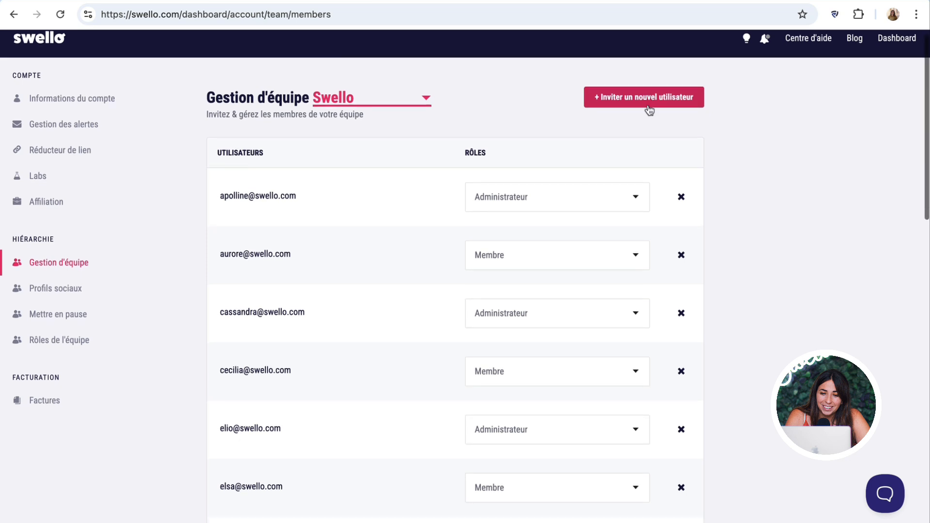
pyautogui.scroll(3, 647, 106)
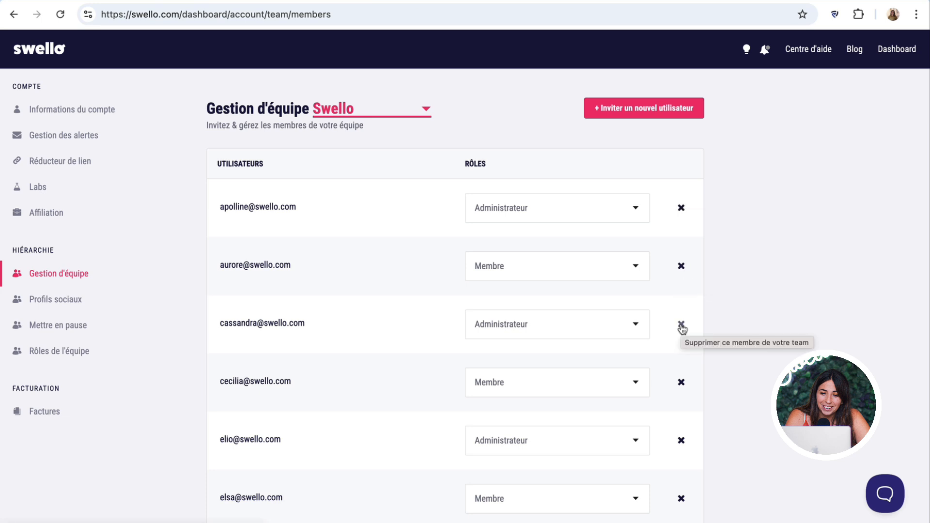
pyautogui.scroll(-1, 680, 326)
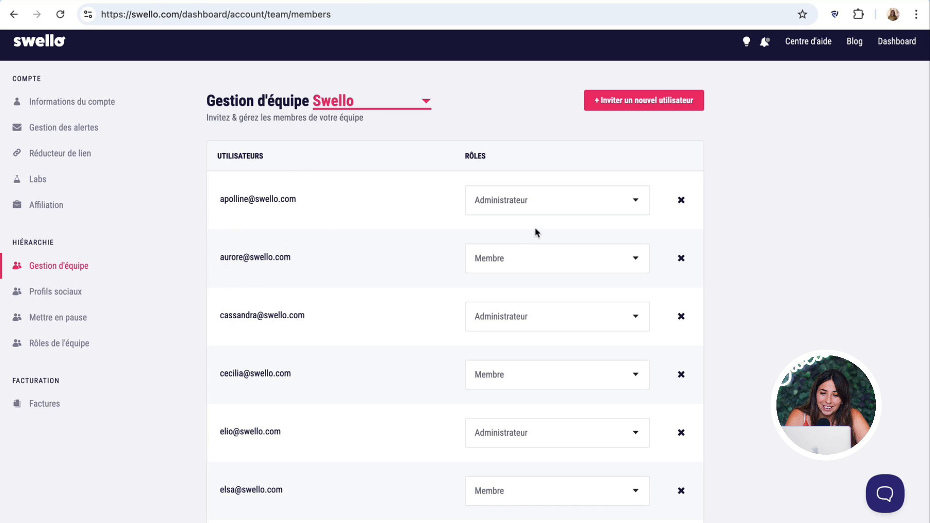
pyautogui.click(546, 208)
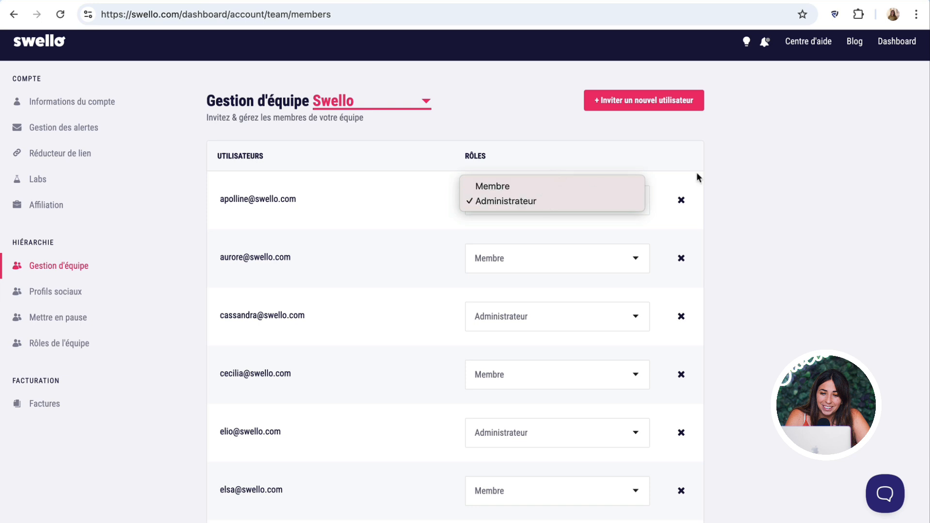
pyautogui.click(883, 203)
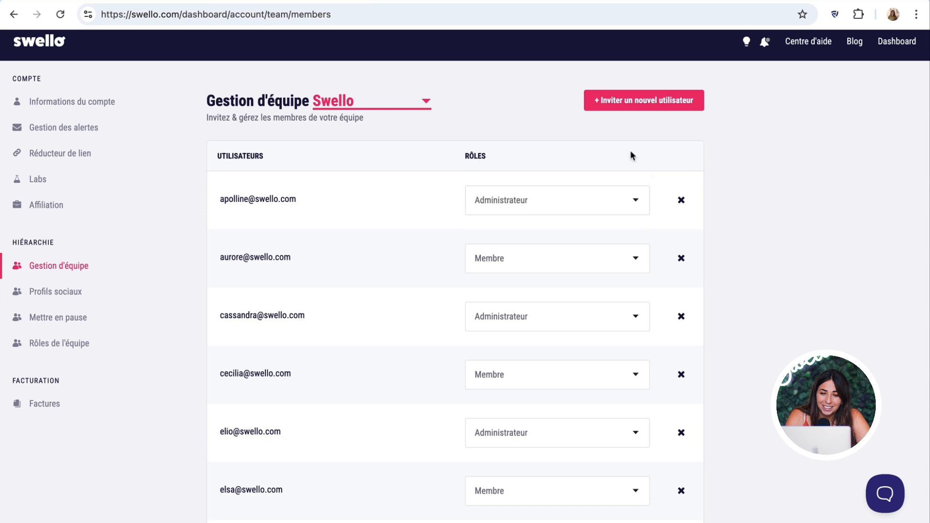
pyautogui.click(71, 294)
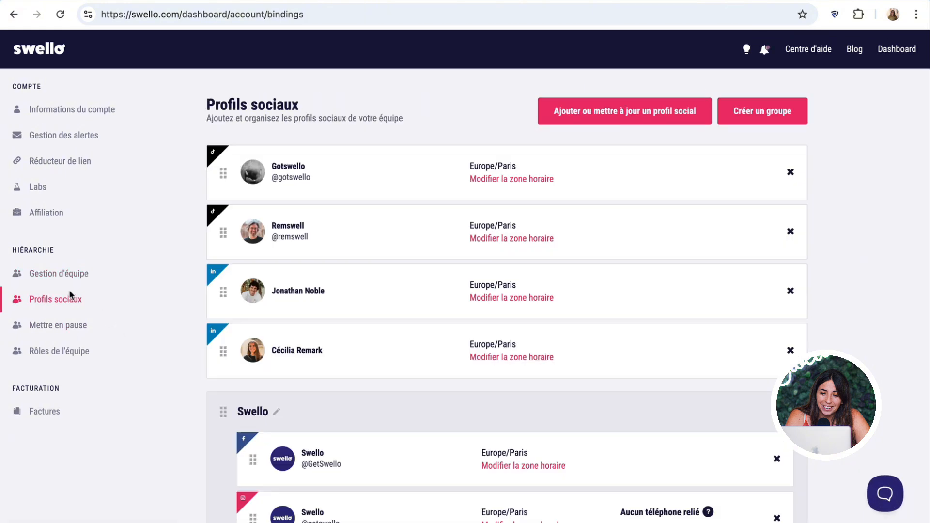
# - Dismiss the 'Quel profil social' dialog and move Swello LinkedIn up within the Swello group
pyautogui.click(641, 115)
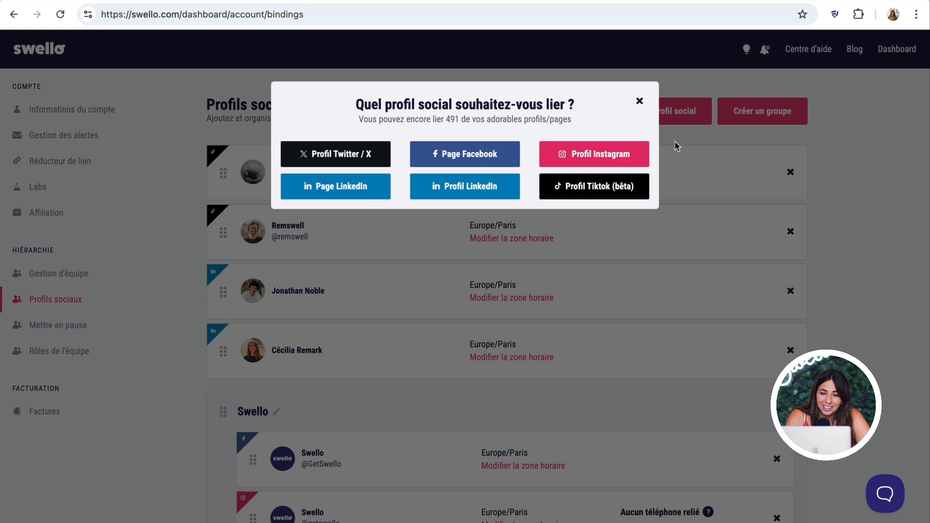
pyautogui.click(639, 101)
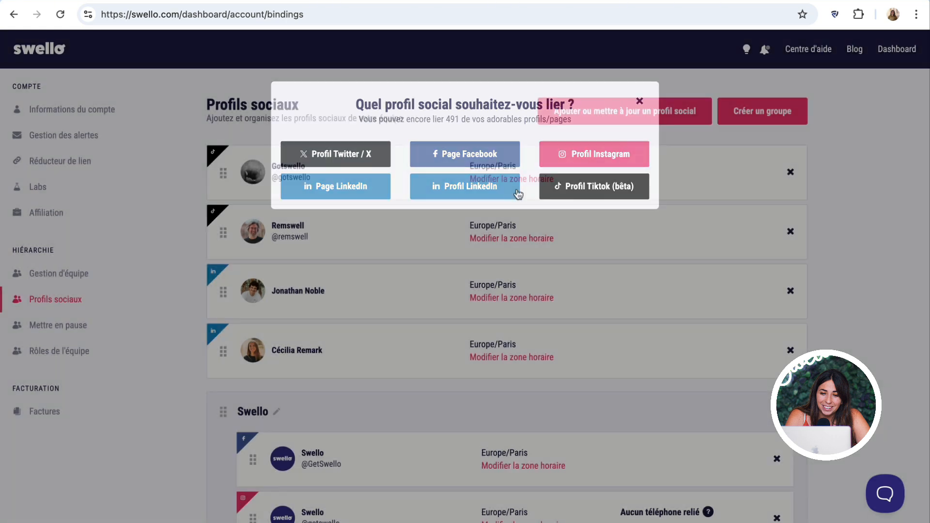
pyautogui.scroll(-5, 507, 285)
pyautogui.scroll(-2, 507, 284)
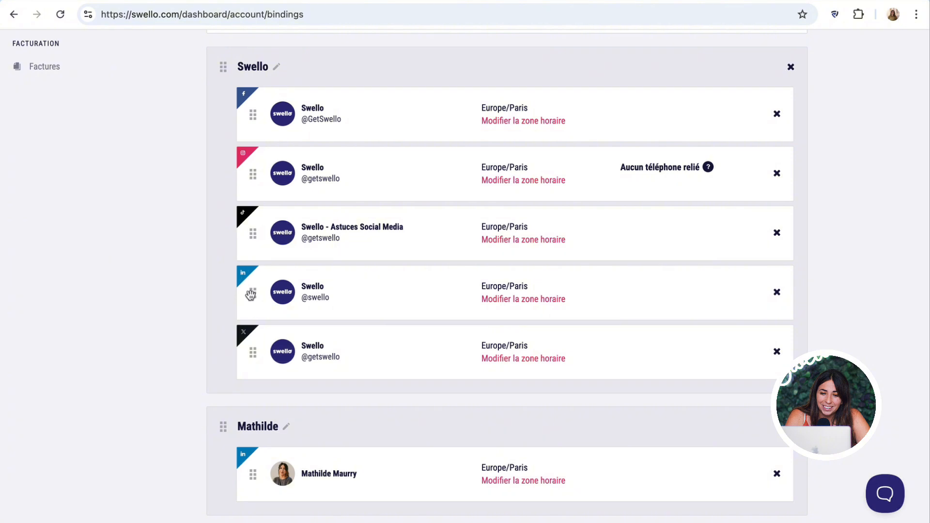
pyautogui.moveTo(250, 295); pyautogui.dragTo(222, 273)
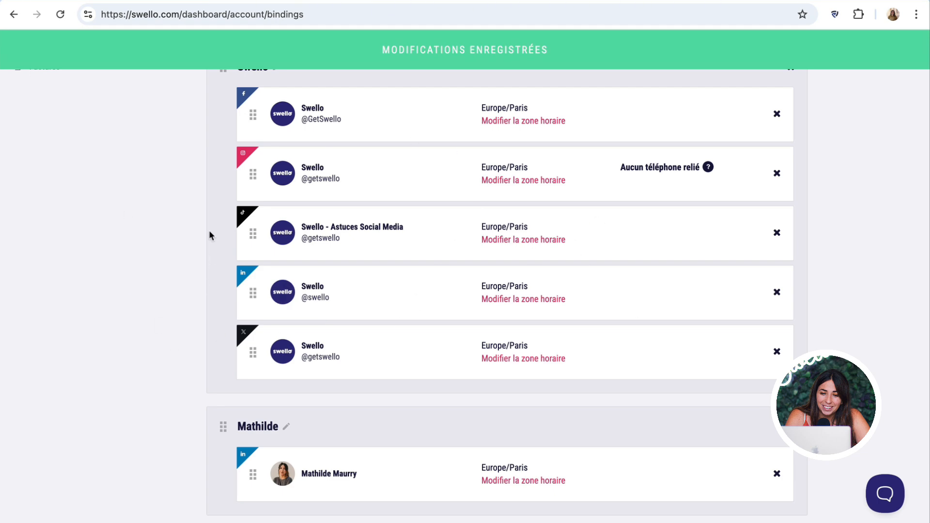
pyautogui.scroll(3, 206, 234)
pyautogui.scroll(3, 29, 242)
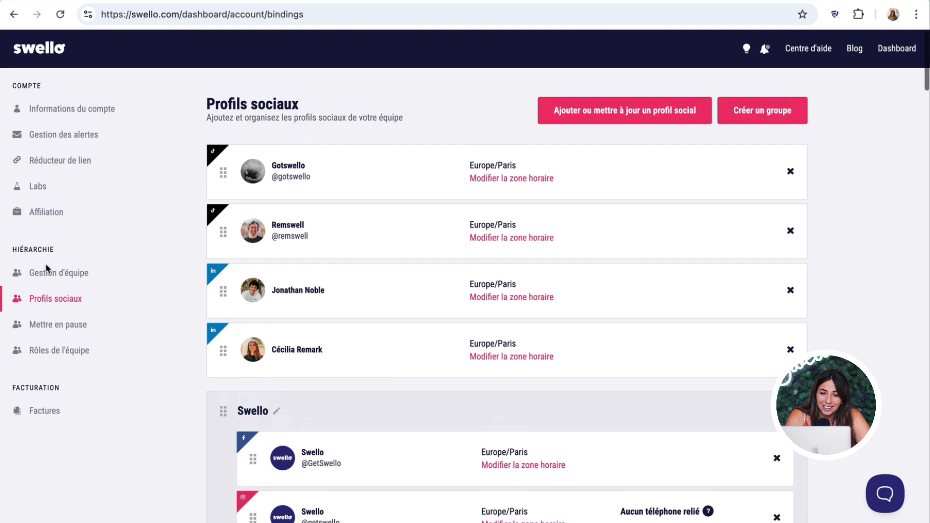
# - Open the Rôles de l'équipe page and inspect the team member's e-mail entry
pyautogui.click(48, 358)
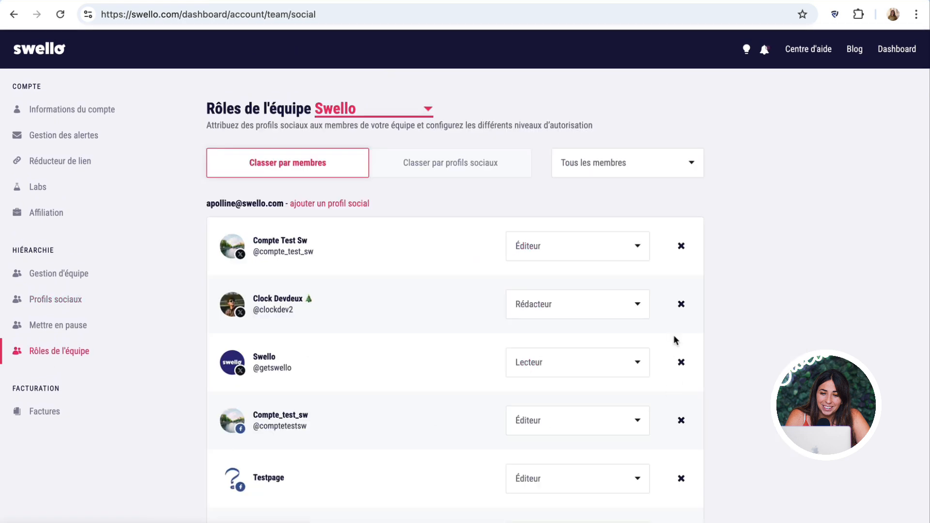
pyautogui.scroll(-2, 684, 334)
pyautogui.scroll(-1, 683, 334)
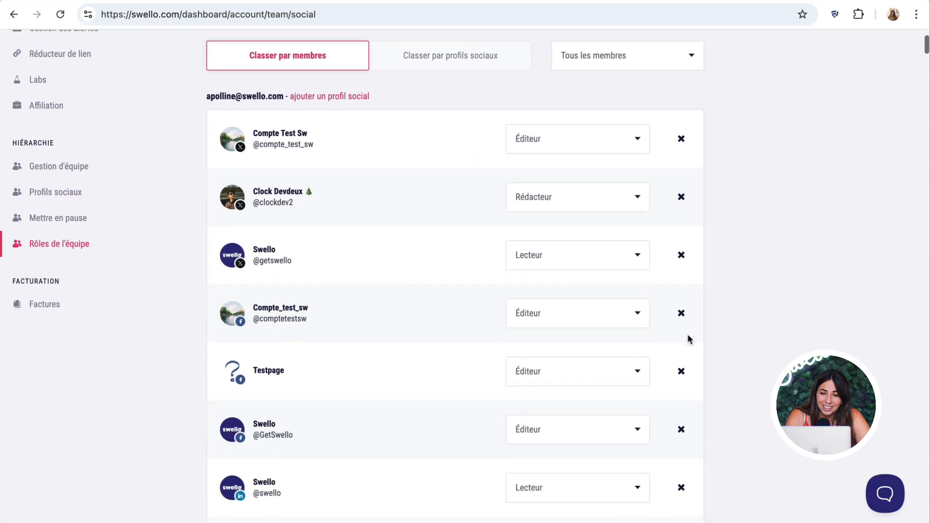
pyautogui.moveTo(206, 96); pyautogui.dragTo(286, 96)
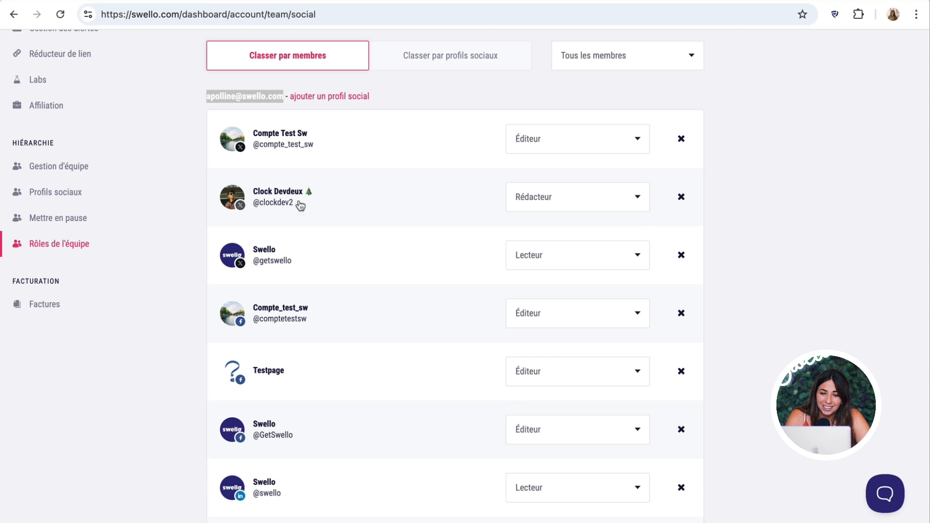
pyautogui.click(823, 247)
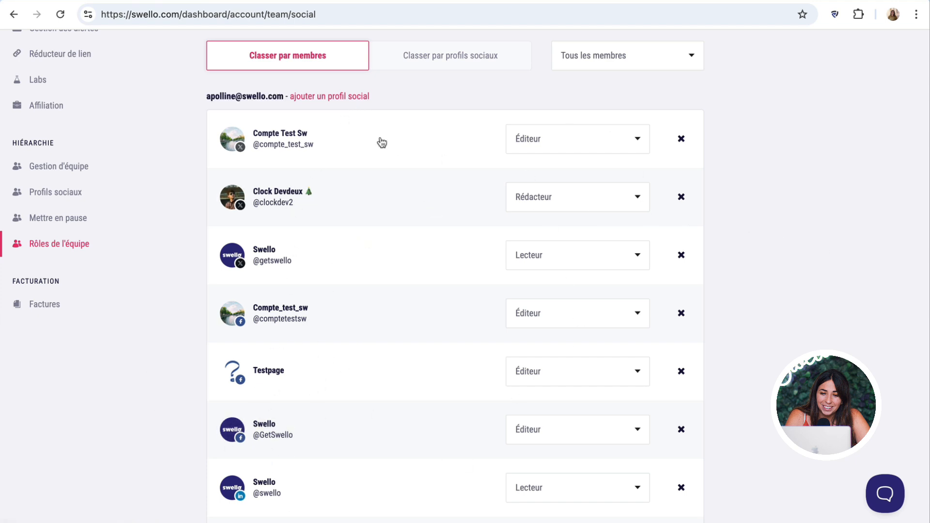
pyautogui.doubleClick(230, 97)
pyautogui.doubleClick(238, 97)
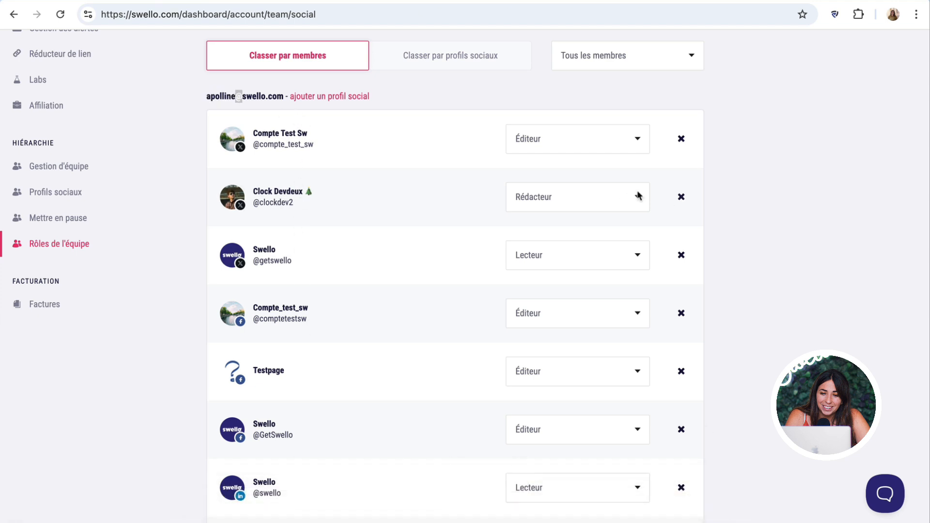
# - Review the Compte Test Sw role choices, keep Éditeur, and return to the post editor
pyautogui.click(561, 150)
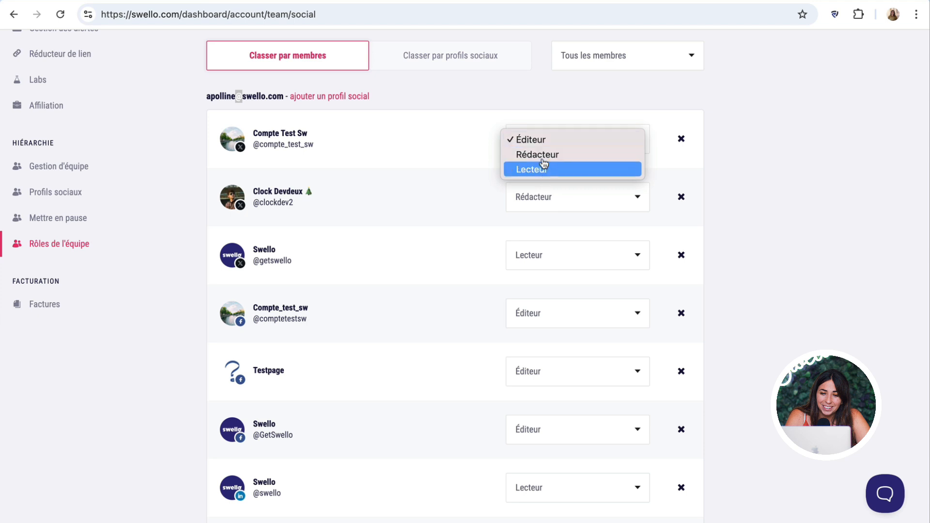
pyautogui.click(774, 106)
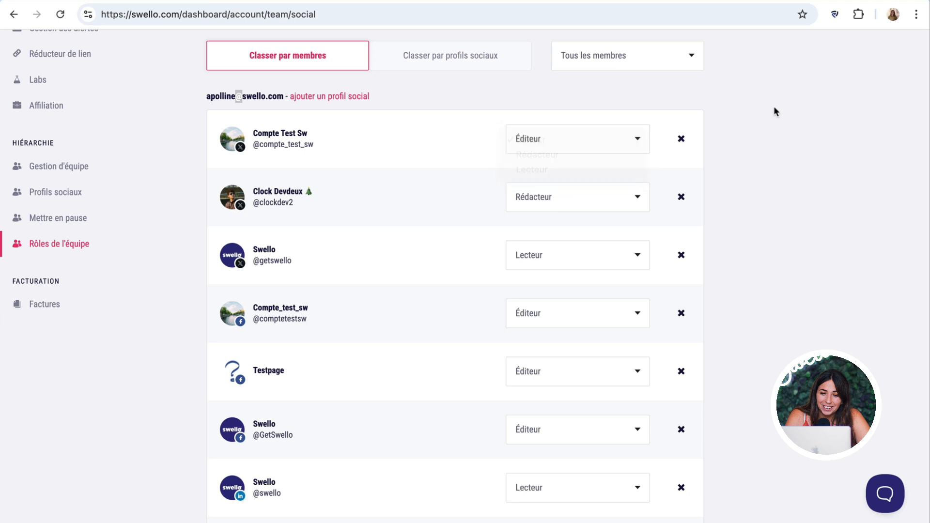
pyautogui.scroll(3, 63, 233)
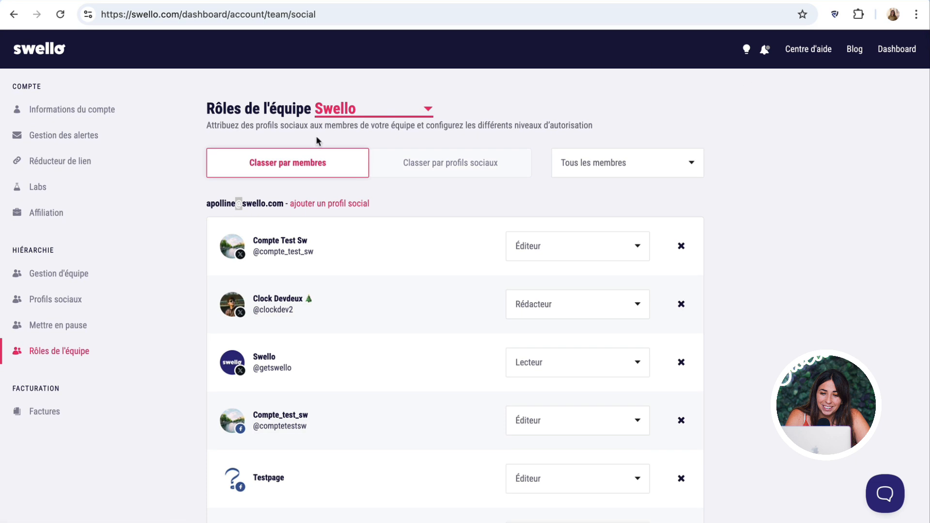
pyautogui.click(42, 50)
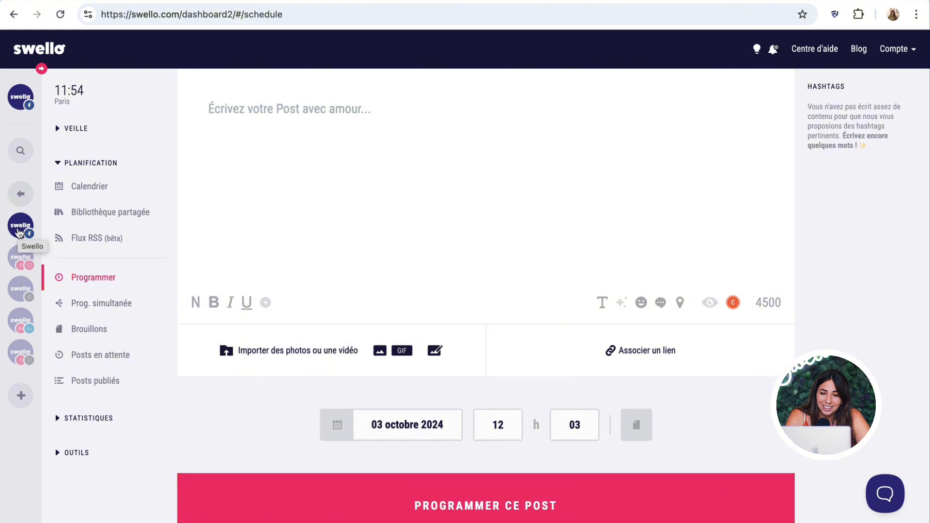
# - Switch the post back to Facebook and paste the copied homepage tagline and description into it
pyautogui.click(14, 323)
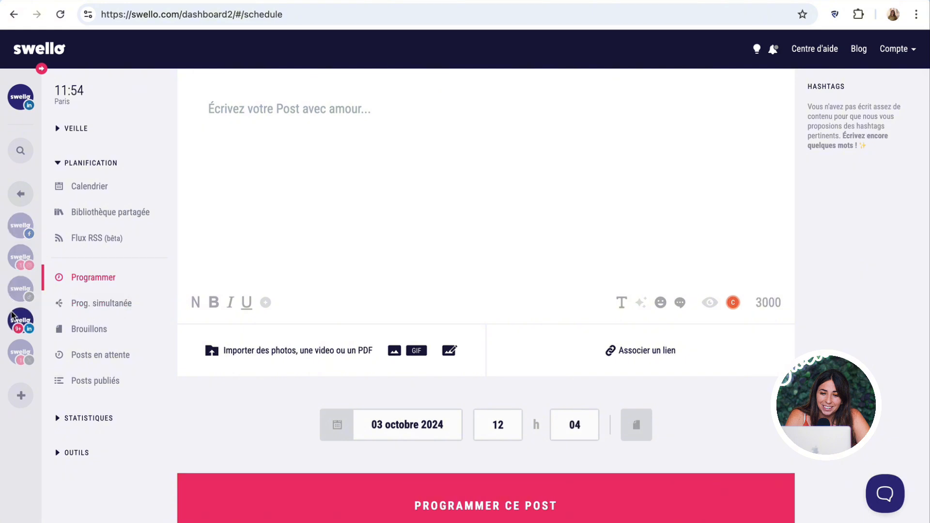
pyautogui.click(11, 351)
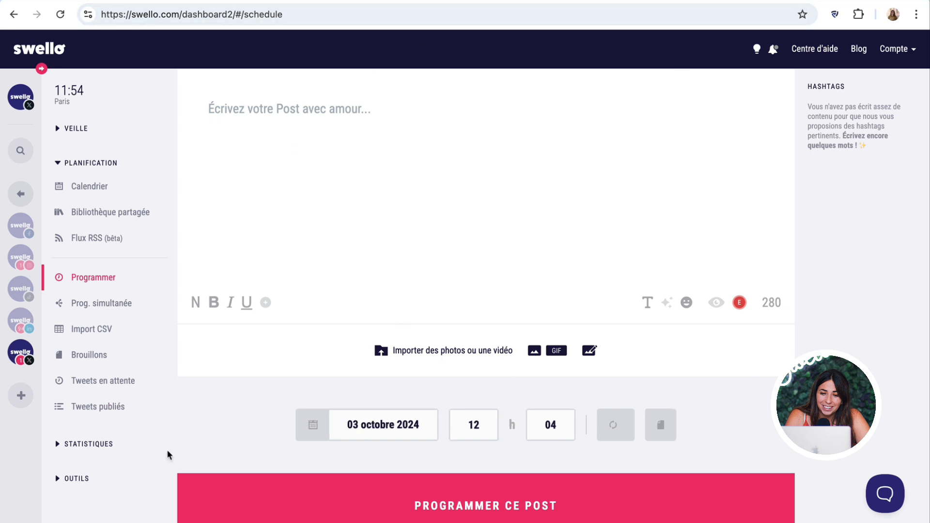
pyautogui.click(9, 225)
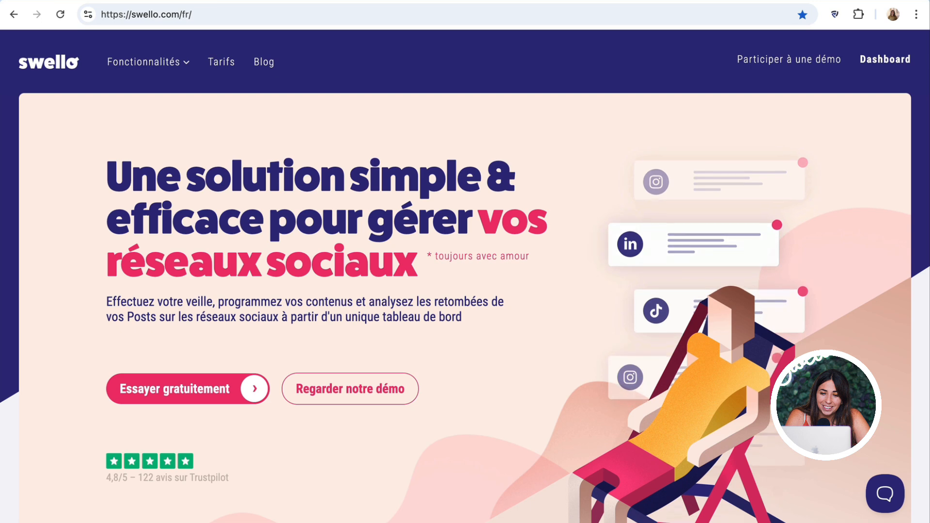
pyautogui.moveTo(116, 180); pyautogui.dragTo(475, 318)
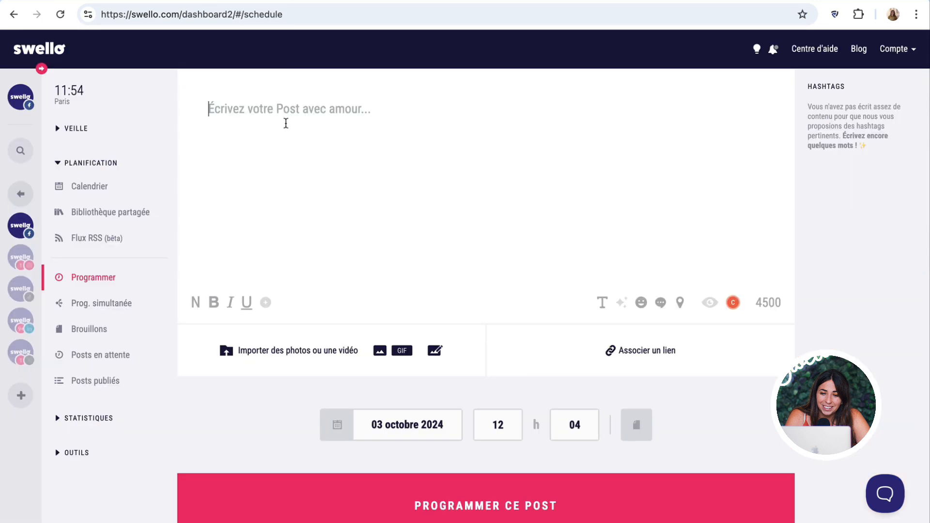
pyautogui.write("Une solution simple & efficace pour gérer vos réseaux sociaux * toujours avec amour Effectuez votre veille, programmez vos contenus et analysez les retombées de vos Posts sur les réseaux sociaux à partir d'un unique tableau de bord")
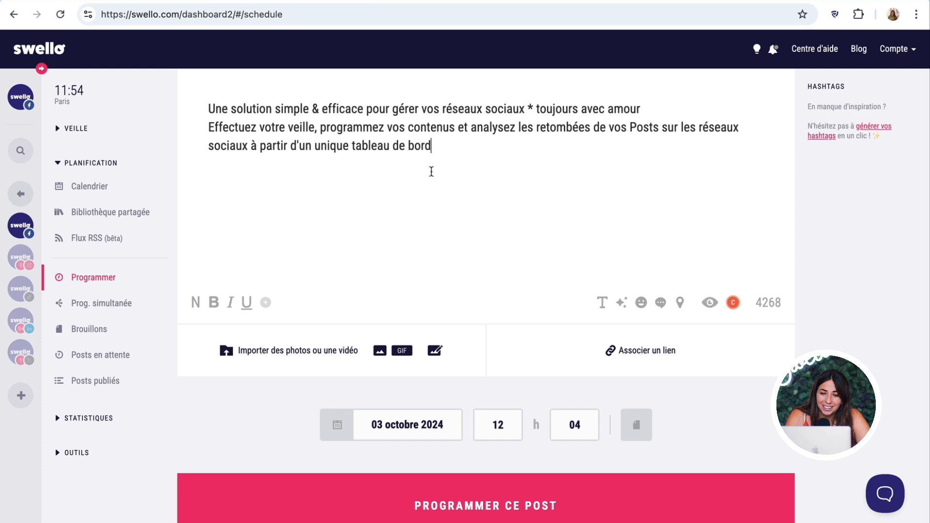
# - Add suggested hashtags #reseauxsociaux, #programmation and #gestionrs, then type #hashtags at the end
pyautogui.click(868, 130)
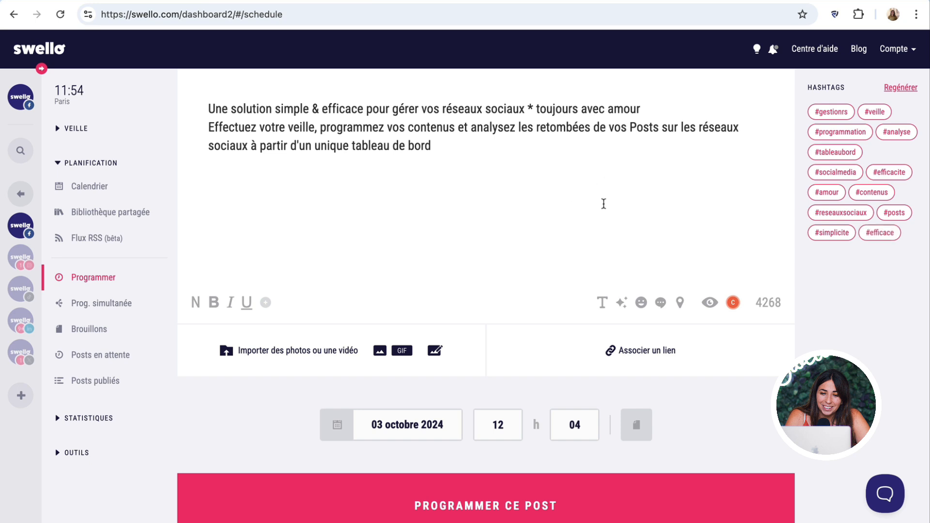
pyautogui.click(841, 216)
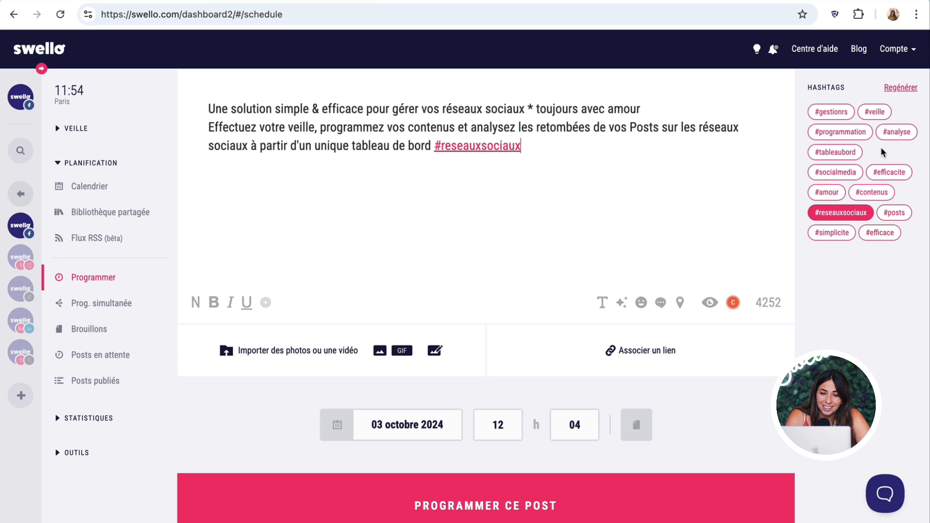
pyautogui.click(841, 130)
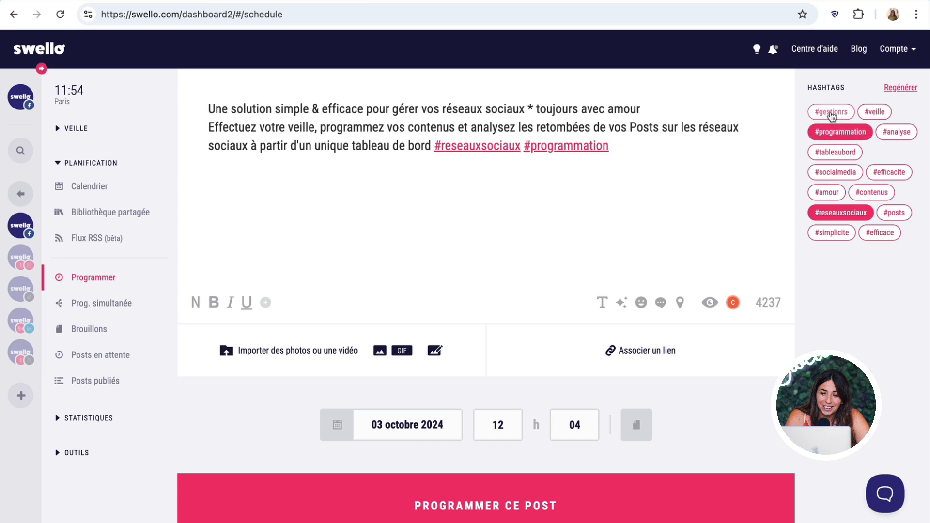
pyautogui.click(831, 114)
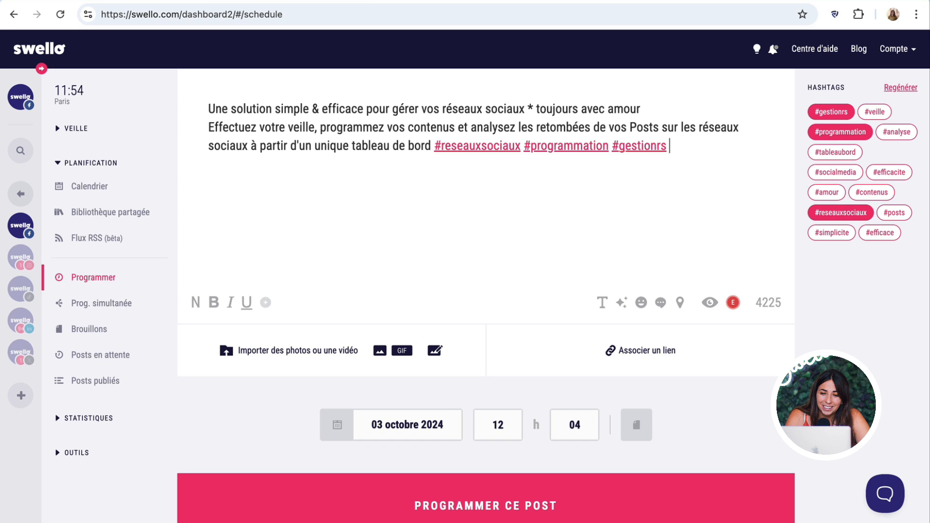
pyautogui.write('#hashtags')
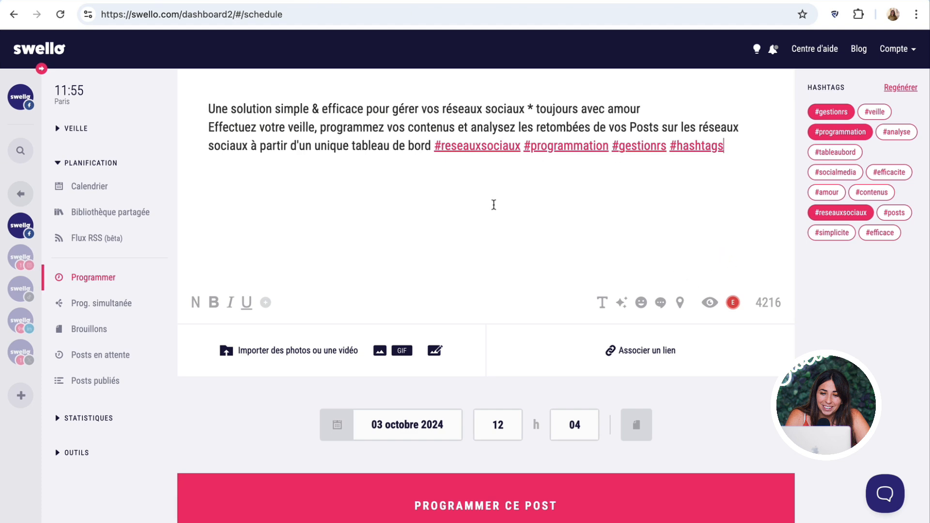
# - Apply the AI Emojify option, adding a heart after amour and 🔍📅📊 after the hashtags
pyautogui.click(621, 305)
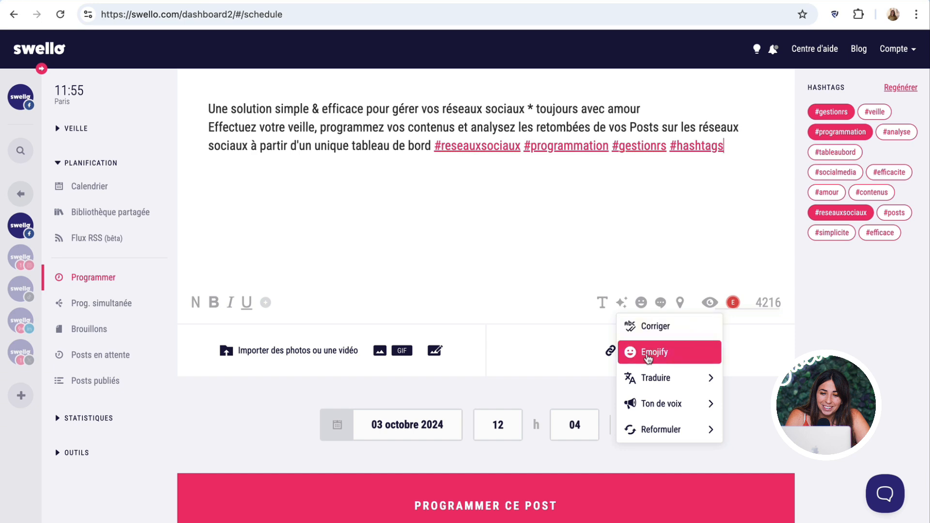
pyautogui.moveTo(658, 382)
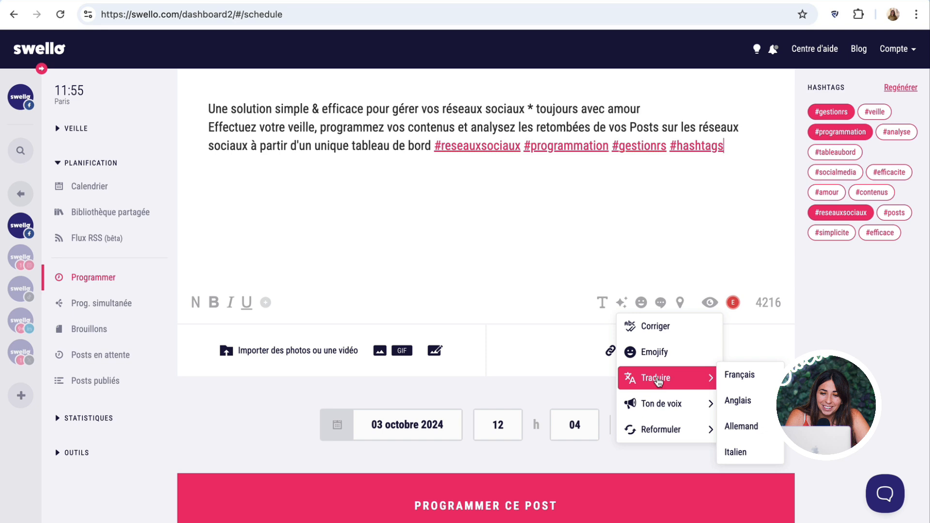
pyautogui.moveTo(668, 402)
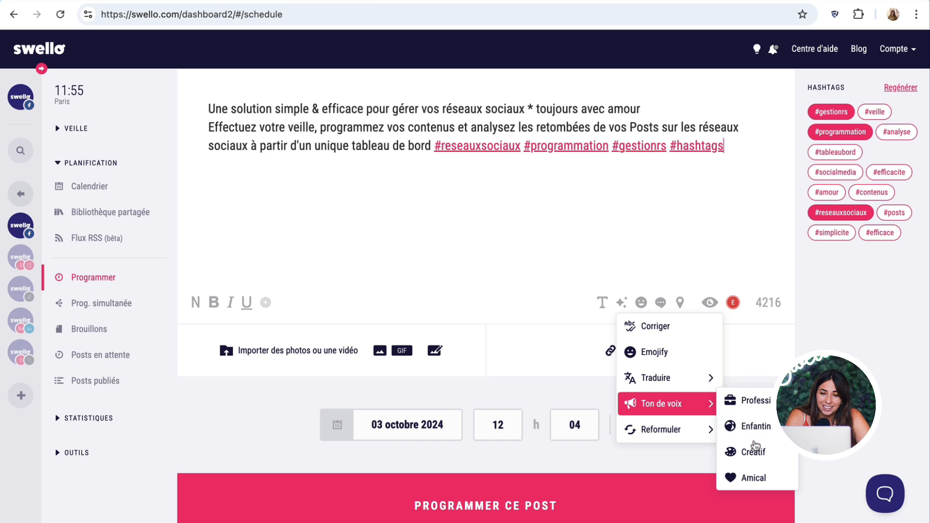
pyautogui.scroll(-3, 757, 472)
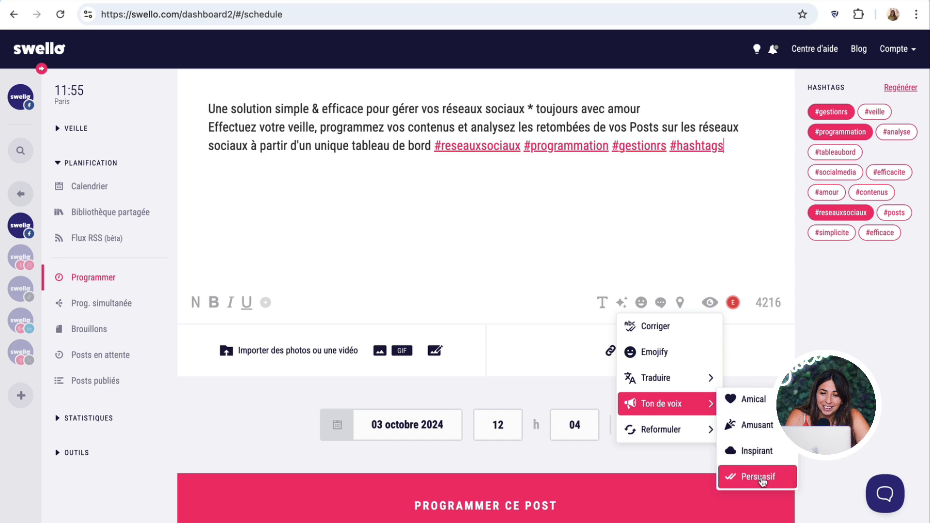
pyautogui.moveTo(661, 429)
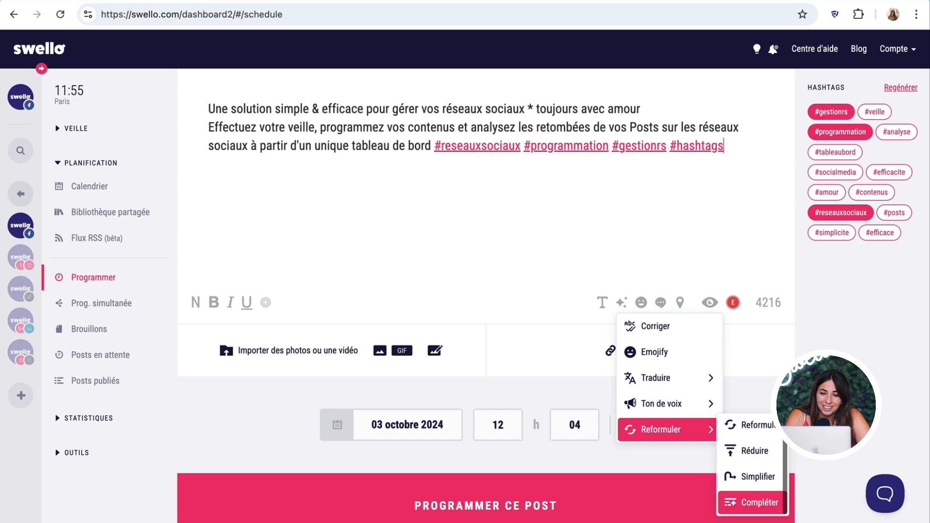
pyautogui.moveTo(716, 390)
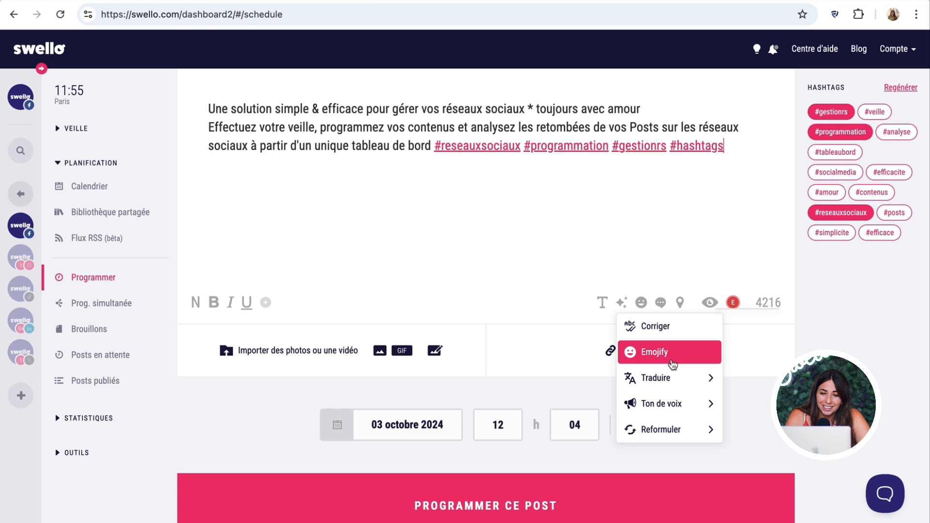
pyautogui.click(672, 364)
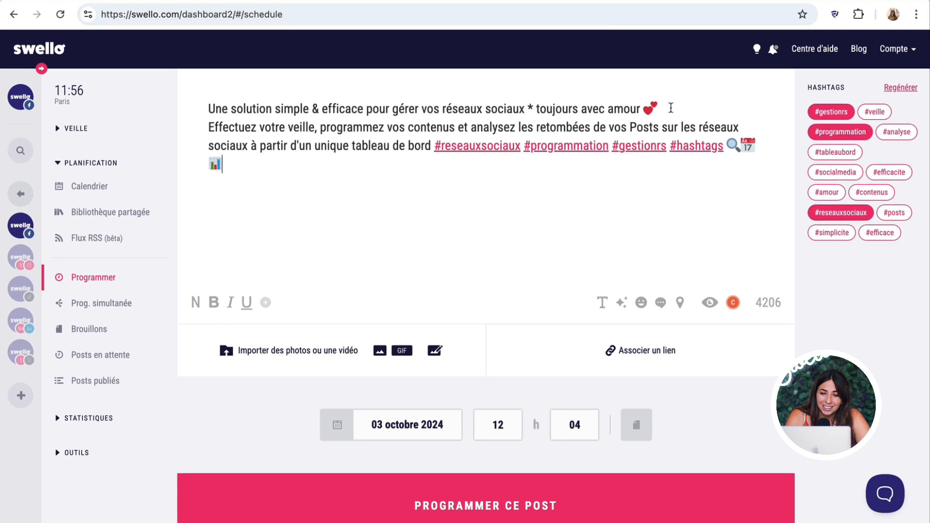
pyautogui.doubleClick(619, 109)
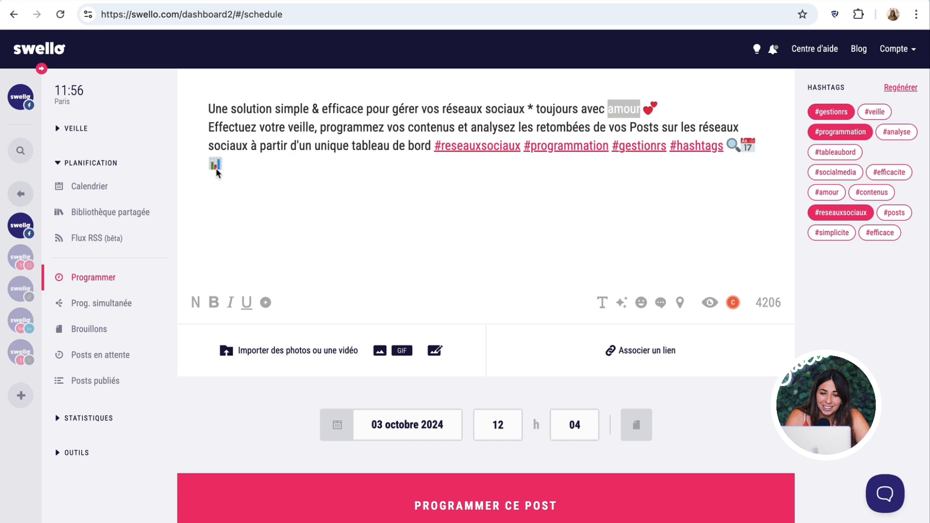
pyautogui.click(237, 171)
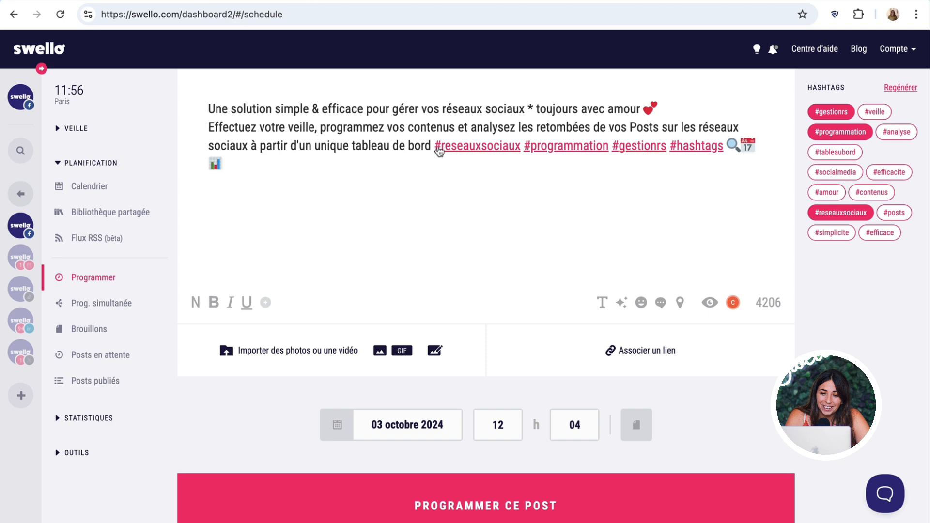
# - Append a 🍓 strawberry emoji, found by searching 'fraise', after 📊 on the emoji line
pyautogui.click(641, 303)
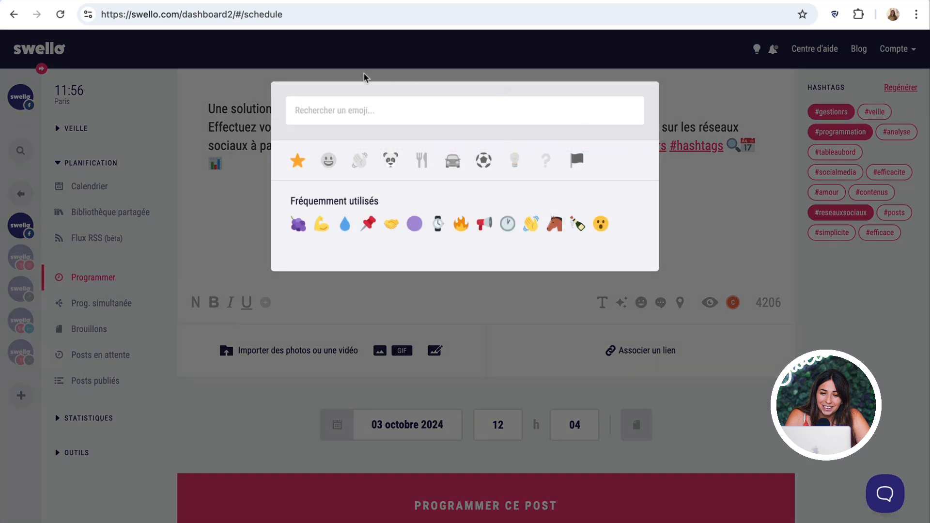
pyautogui.click(328, 164)
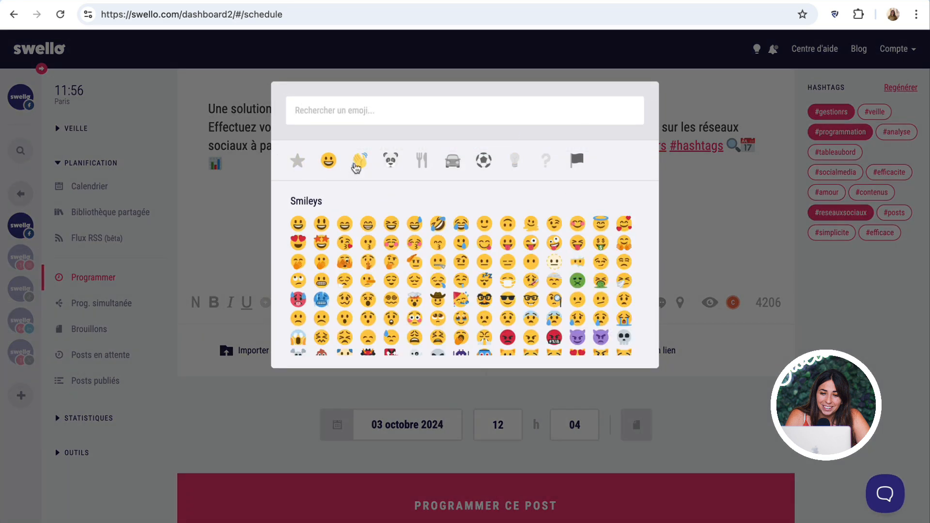
pyautogui.click(358, 160)
pyautogui.click(391, 165)
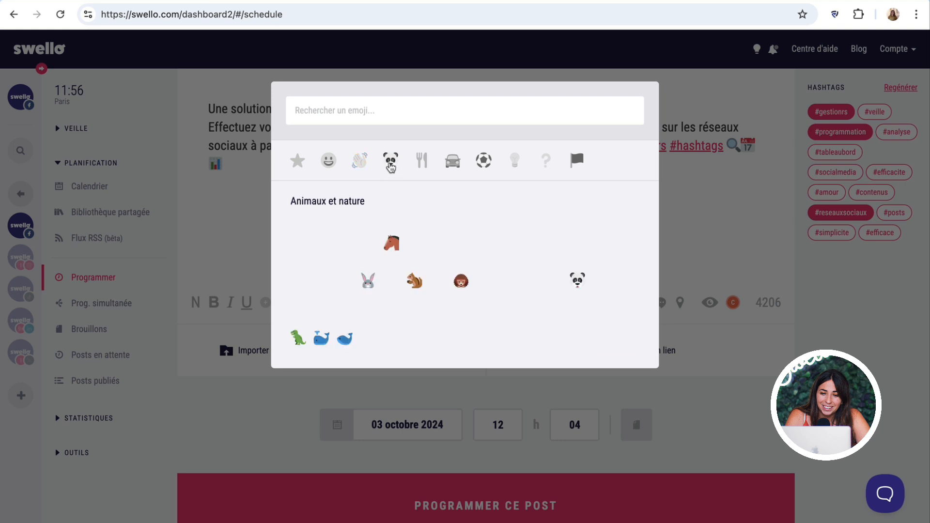
pyautogui.click(451, 163)
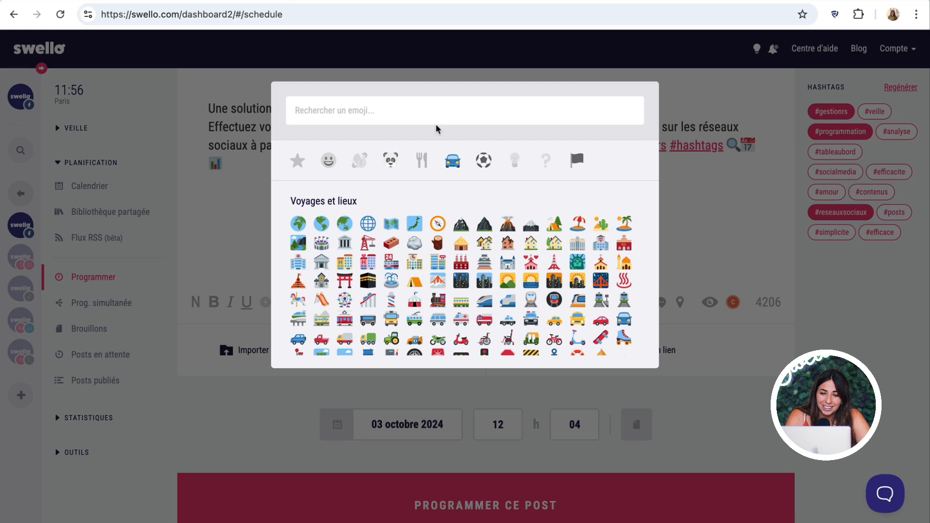
pyautogui.click(371, 109)
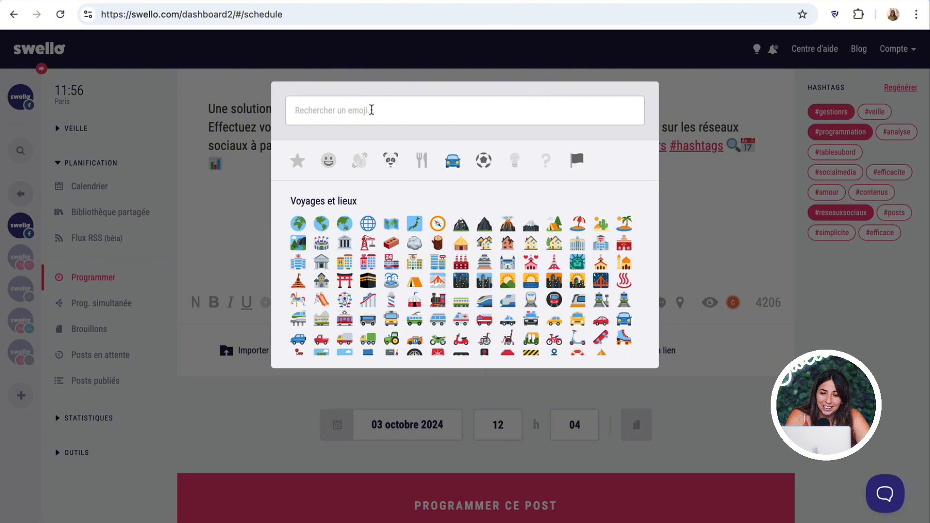
pyautogui.write('fraise')
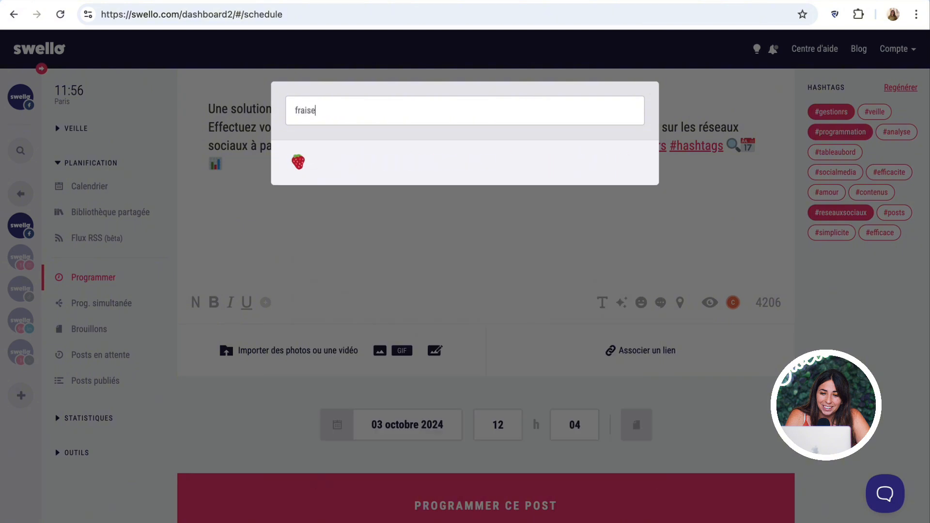
pyautogui.click(304, 166)
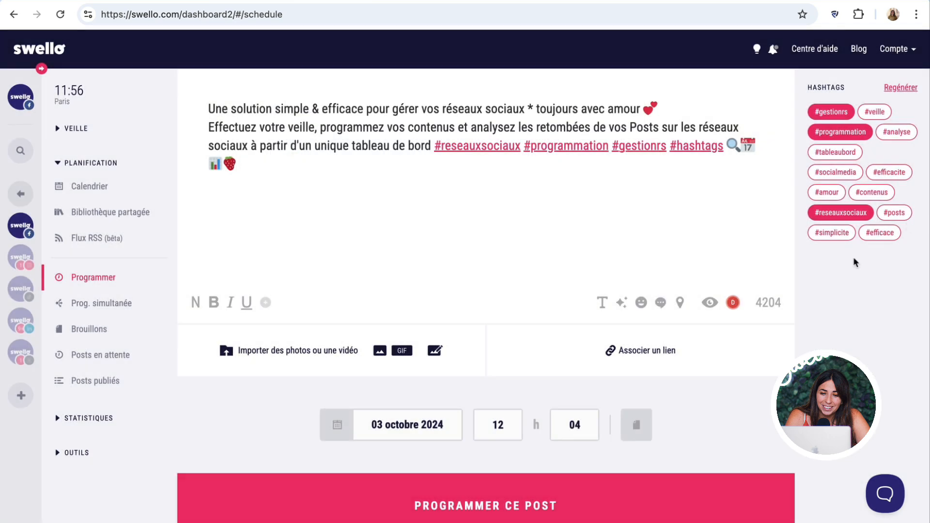
pyautogui.click(311, 109)
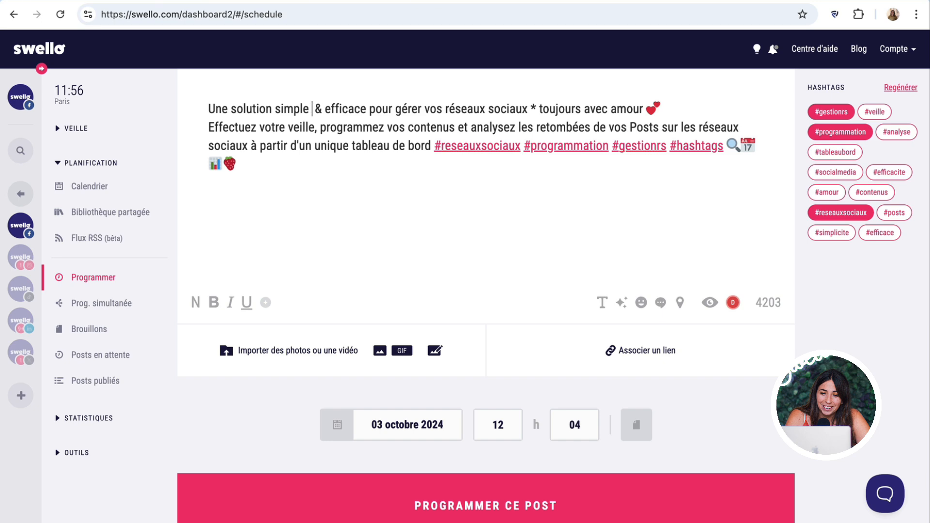
pyautogui.write('@')
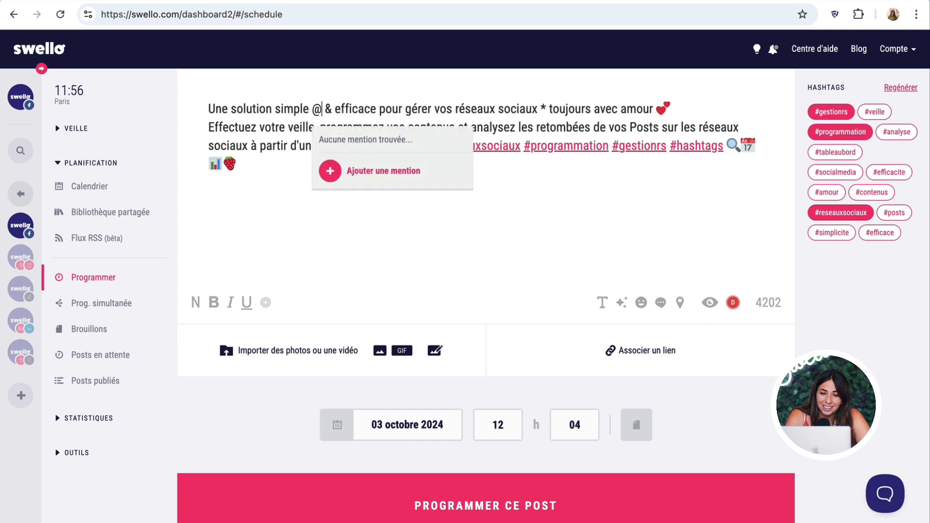
pyautogui.write('gouv')
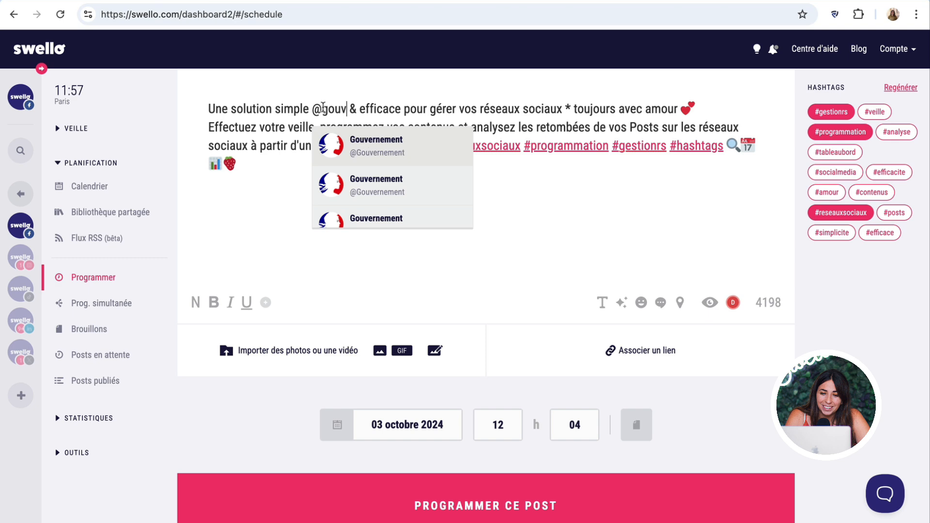
pyautogui.click(380, 145)
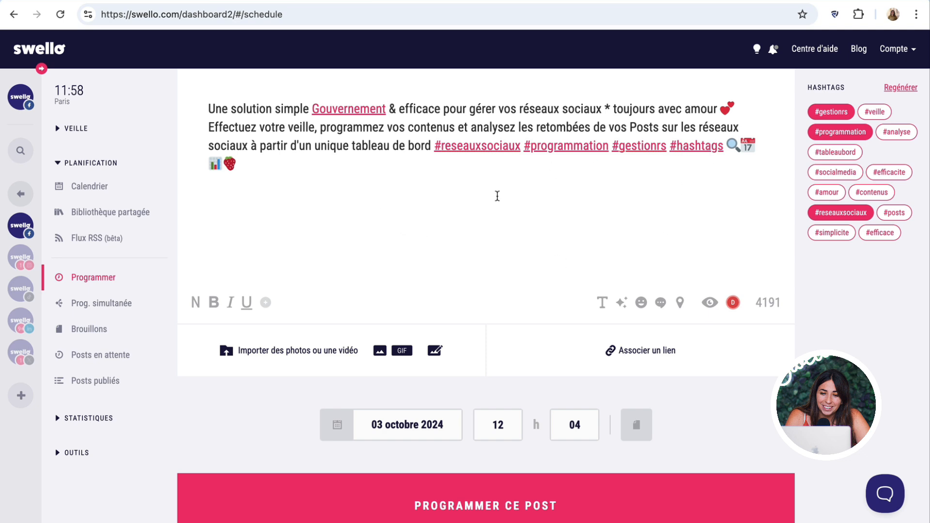
pyautogui.press('Return')
pyautogui.press('Return')
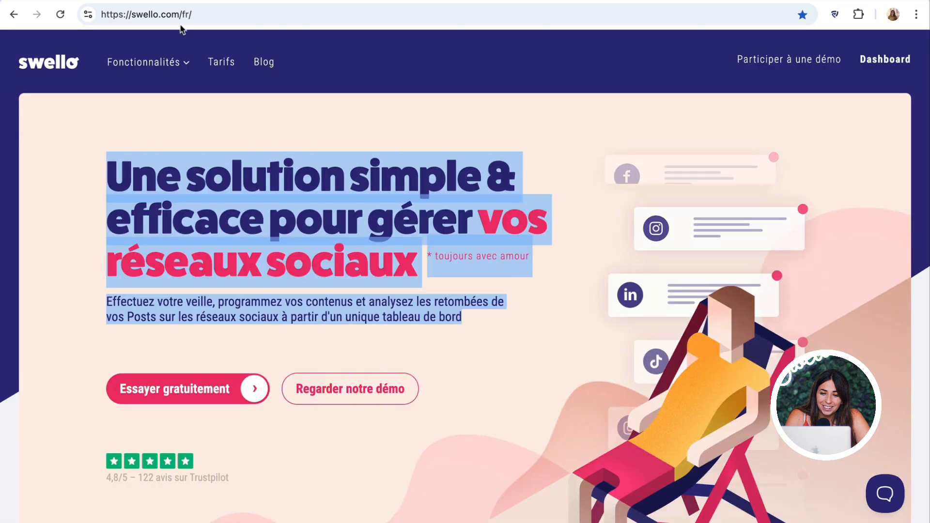
pyautogui.click(183, 15)
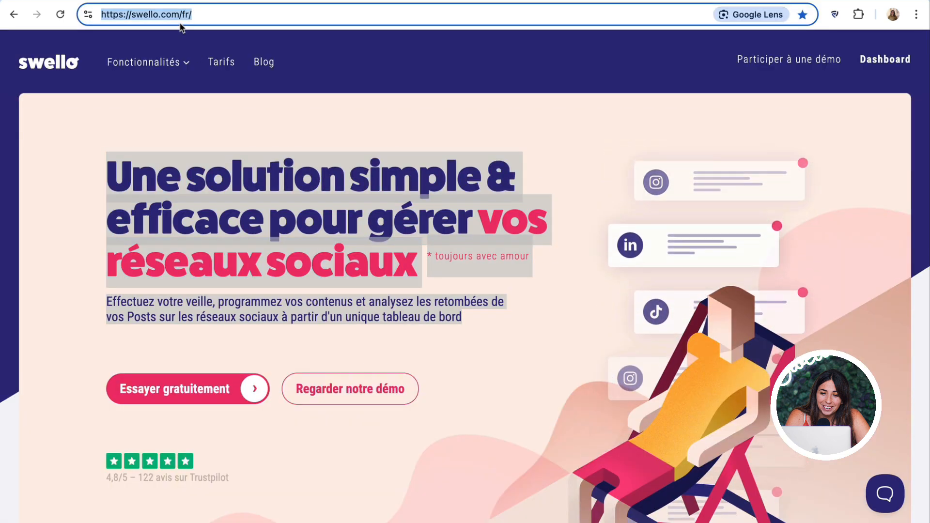
pyautogui.click(183, 14)
pyautogui.press('super+a')
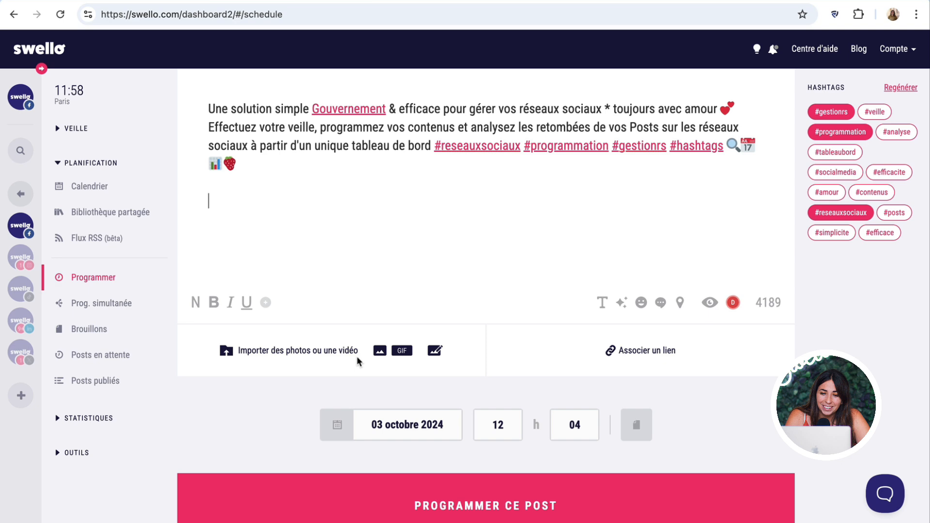
pyautogui.write('https://swll.to/oB3vkEK')
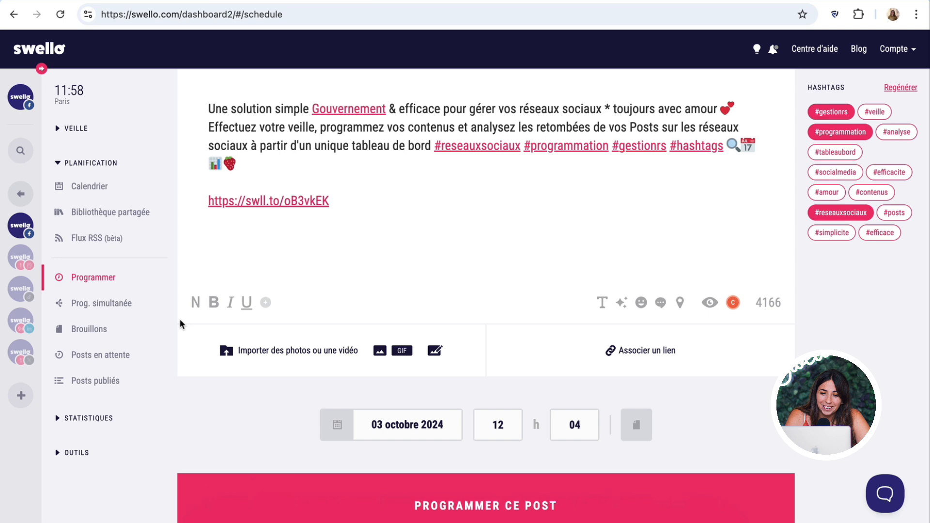
# - Customise the short link path to presentation-swello100 and validate it
pyautogui.click(309, 204)
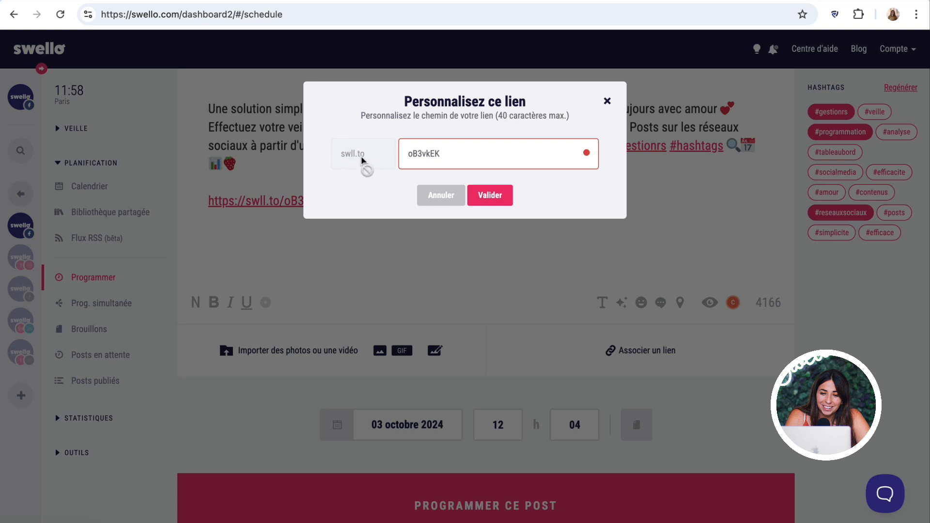
pyautogui.doubleClick(469, 160)
pyautogui.write('presentation-swello100')
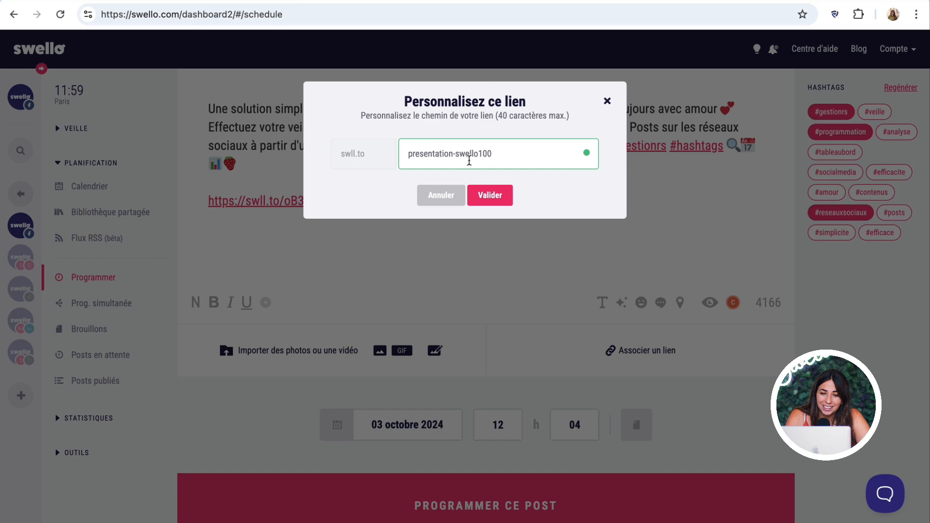
pyautogui.click(490, 196)
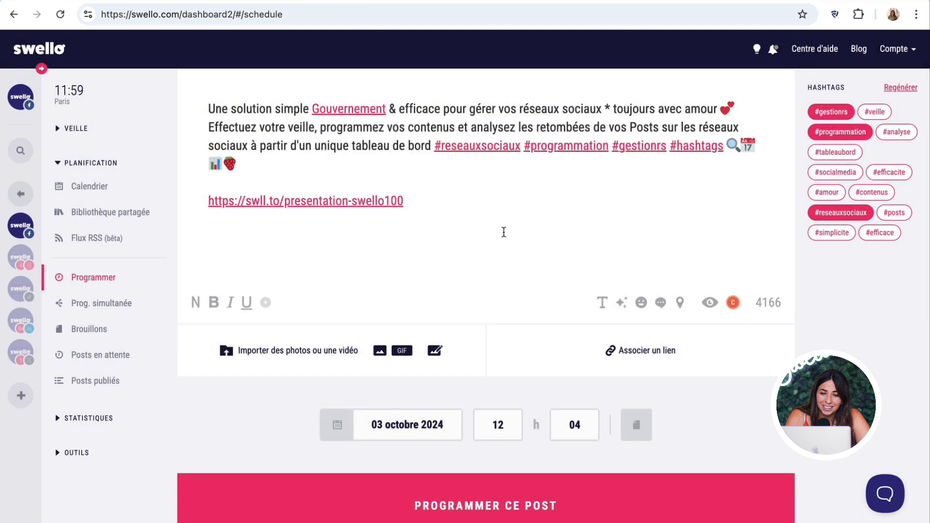
# - From the end of the short-link line, open the Unsplash photo suggestions for the post
pyautogui.click(420, 205)
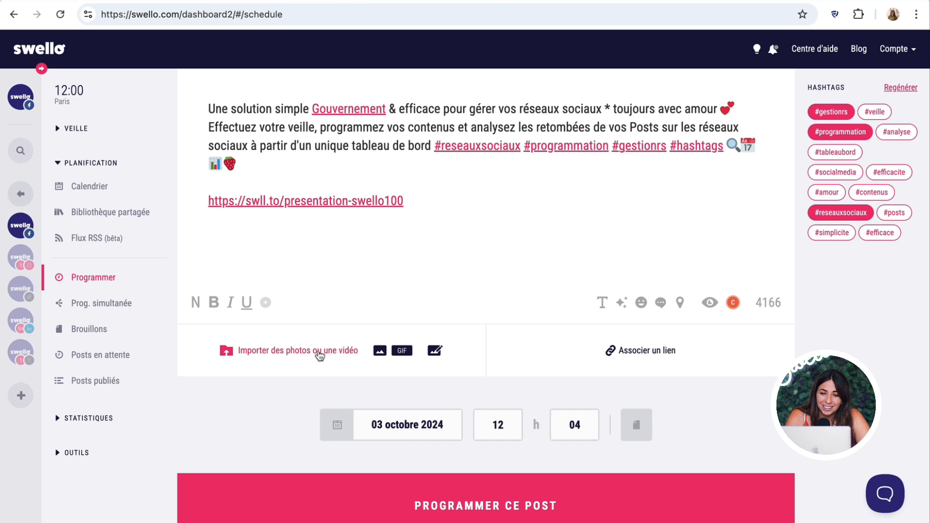
pyautogui.click(379, 354)
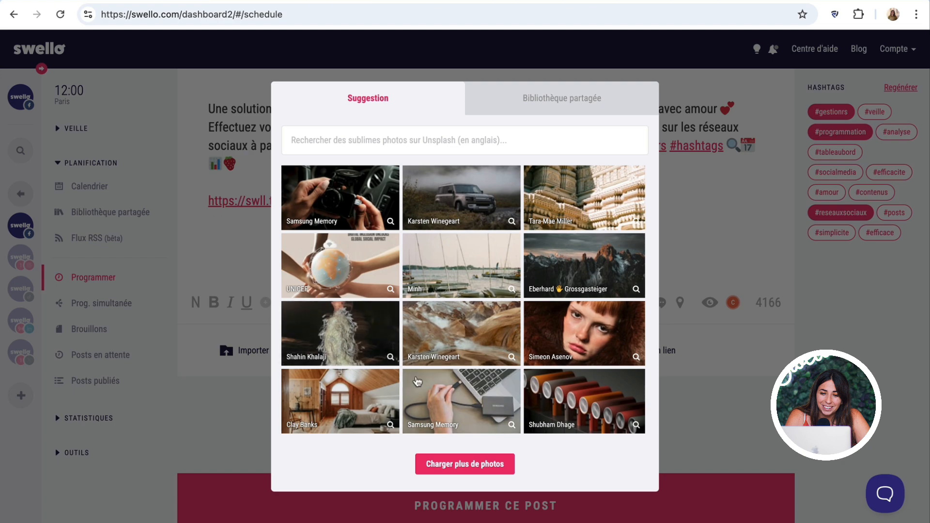
# - Dismiss the Unsplash photo gallery without attaching any photo
pyautogui.click(748, 255)
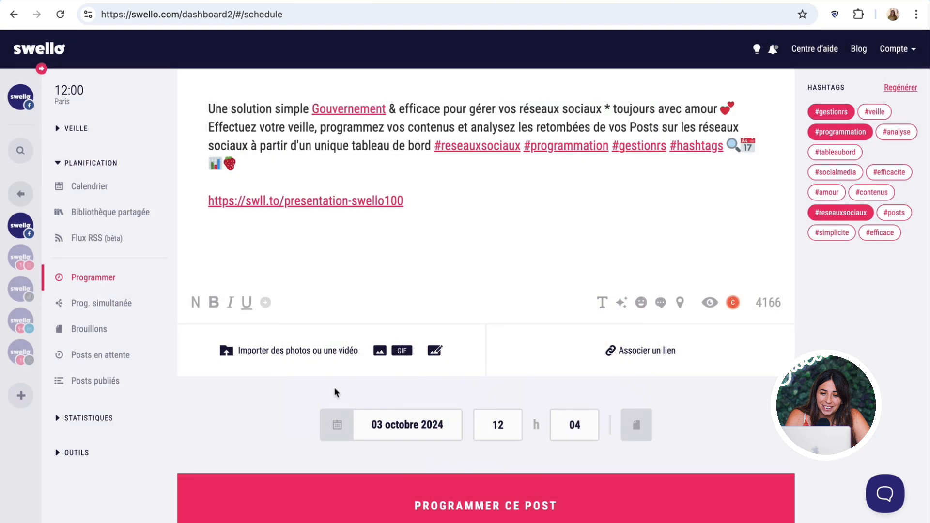
pyautogui.click(402, 350)
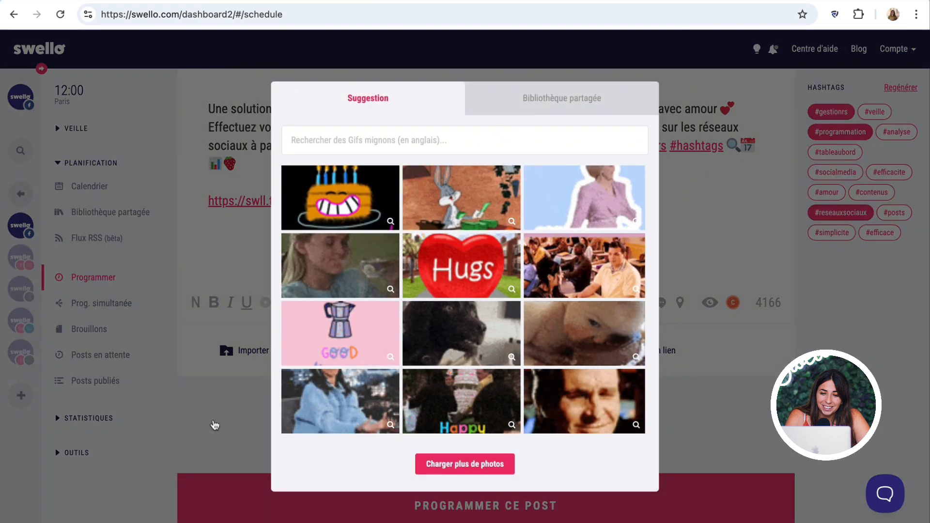
pyautogui.scroll(-1, 542, 400)
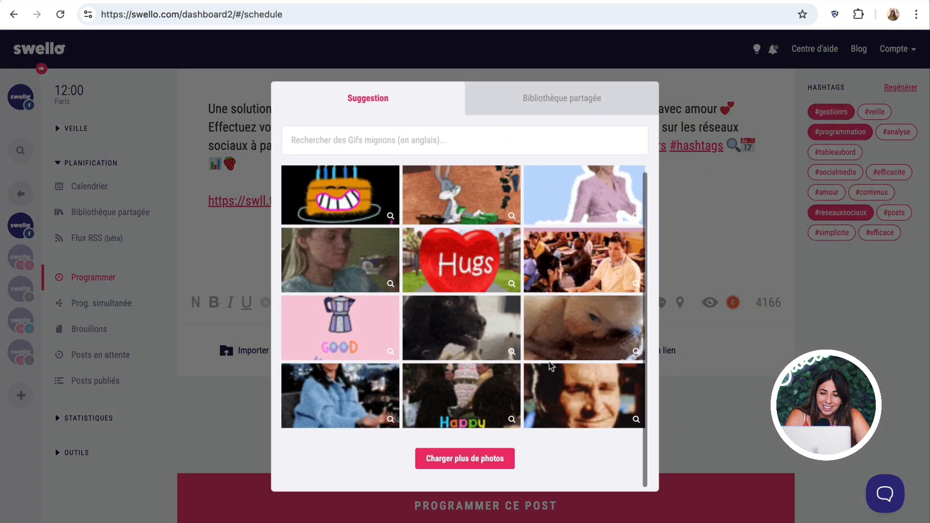
pyautogui.scroll(1, 543, 399)
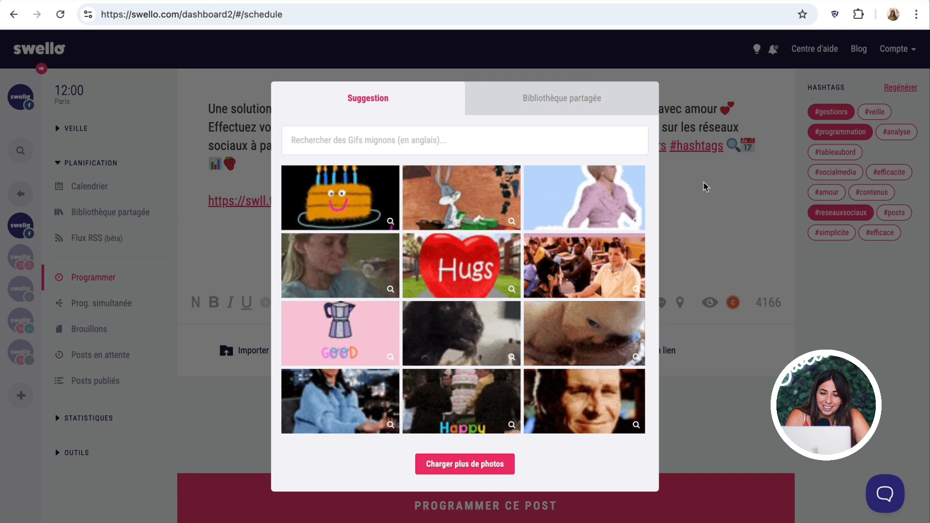
pyautogui.click(700, 205)
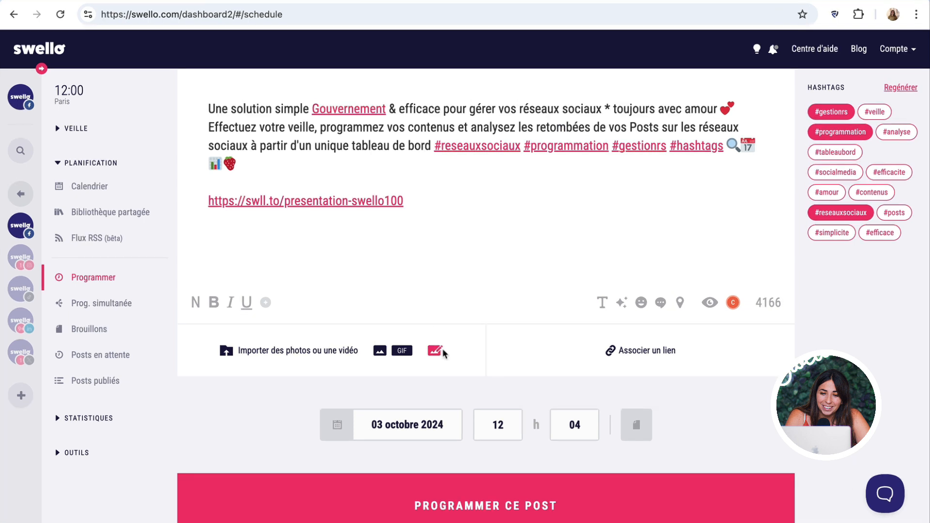
# - In Swello Pixel, set the canvas to the square Instagram format and open the Images library
pyautogui.click(434, 352)
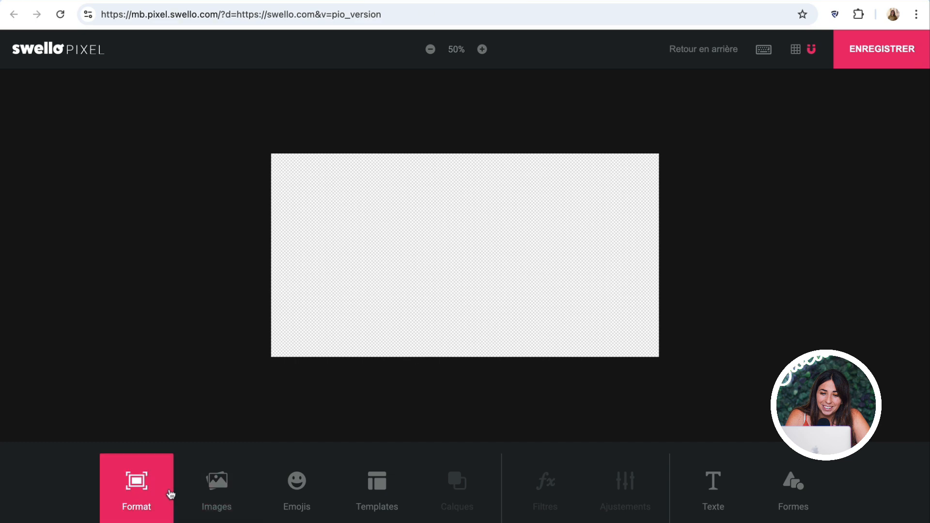
pyautogui.click(145, 484)
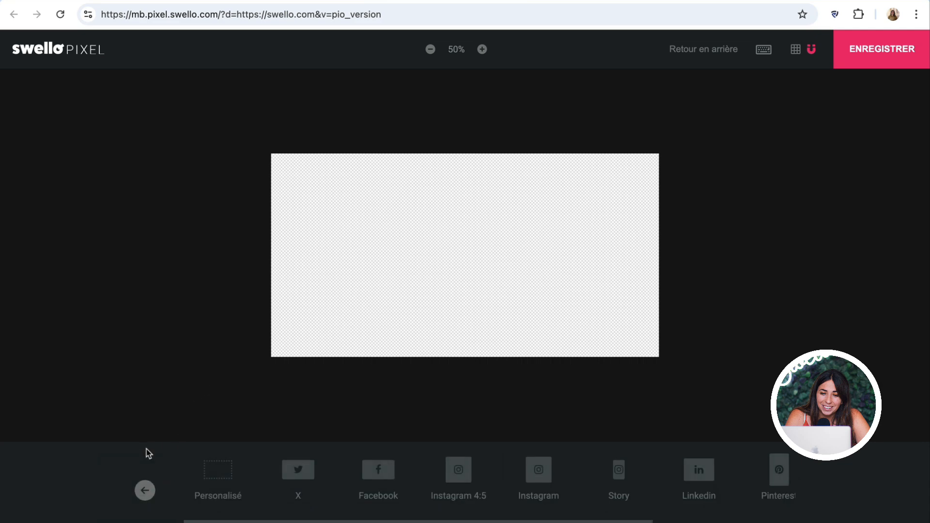
pyautogui.click(525, 471)
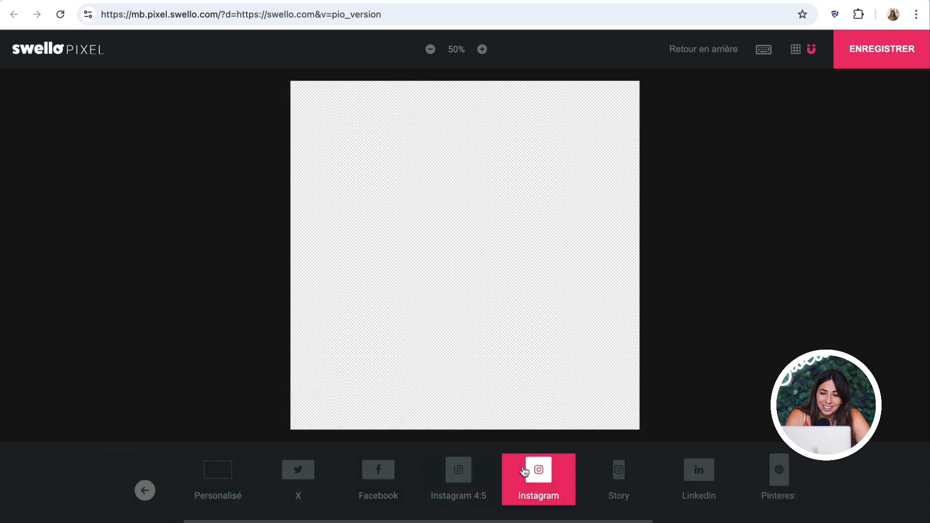
pyautogui.click(145, 490)
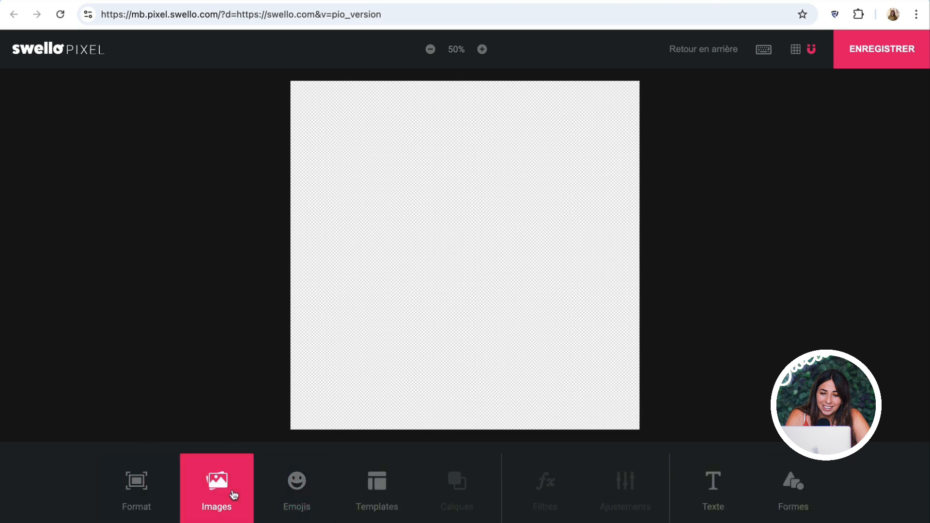
pyautogui.click(233, 494)
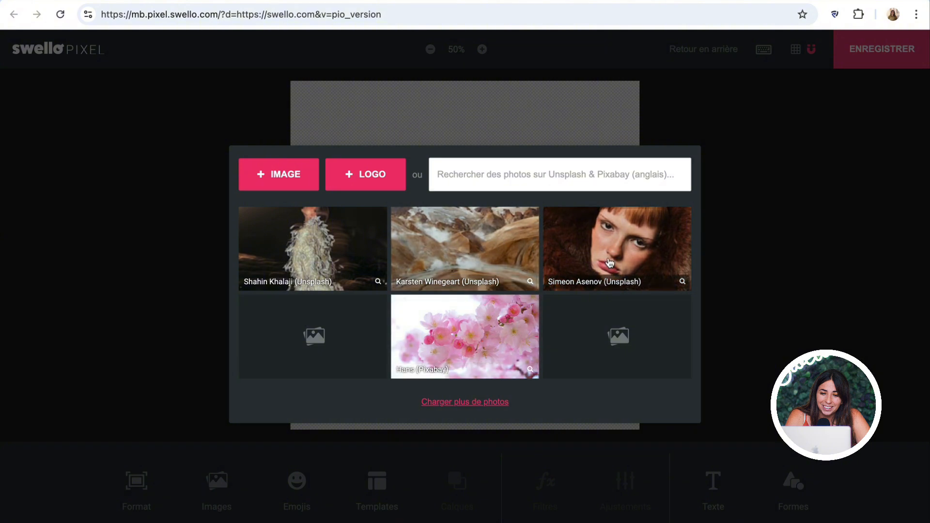
# - Add the pink cherry-blossom photo, scale it to fill the canvas height, and raise brightness to +11
pyautogui.click(447, 331)
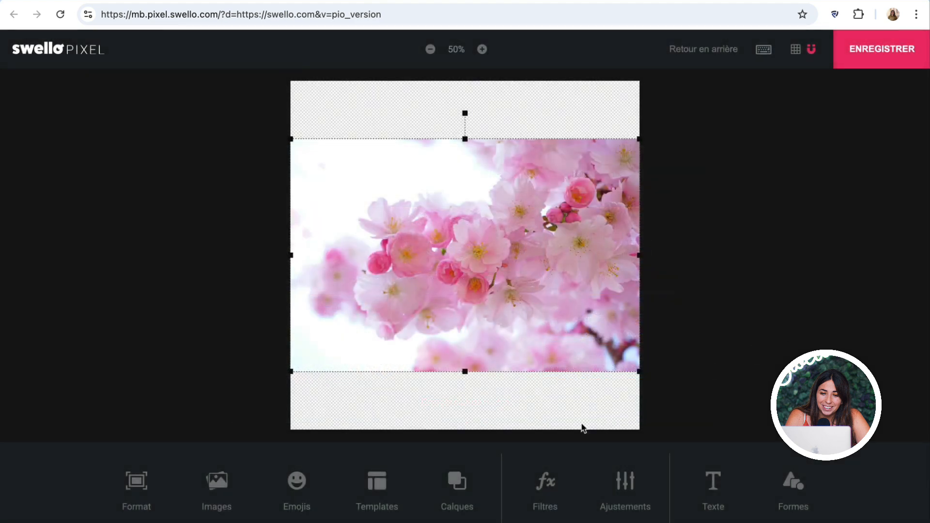
pyautogui.click(626, 494)
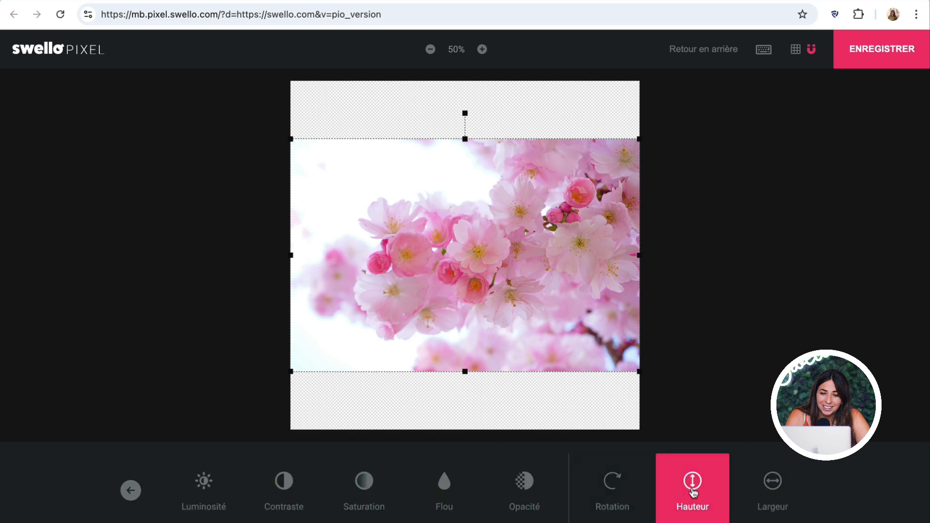
pyautogui.click(692, 491)
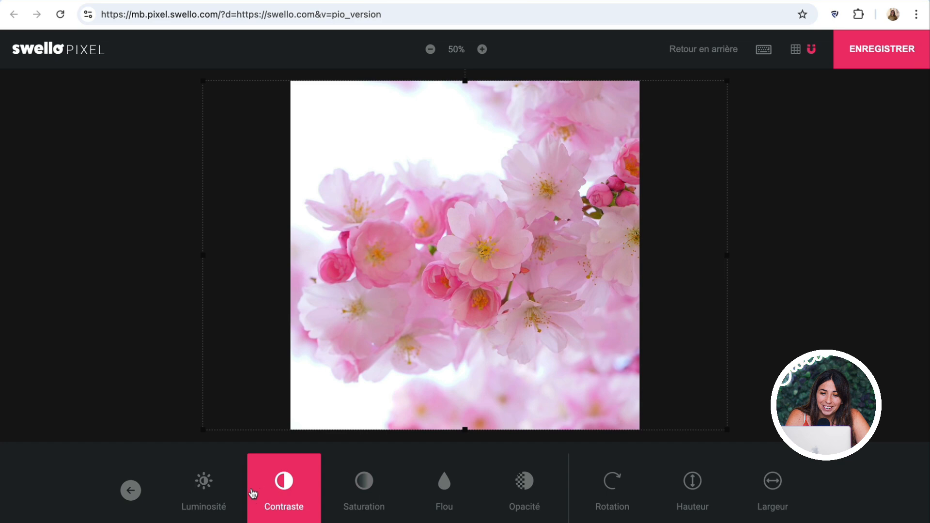
pyautogui.click(204, 489)
pyautogui.moveTo(454, 433)
pyautogui.mouseDown()
pyautogui.moveTo(480, 429)
pyautogui.moveTo(464, 429)
pyautogui.mouseUp()
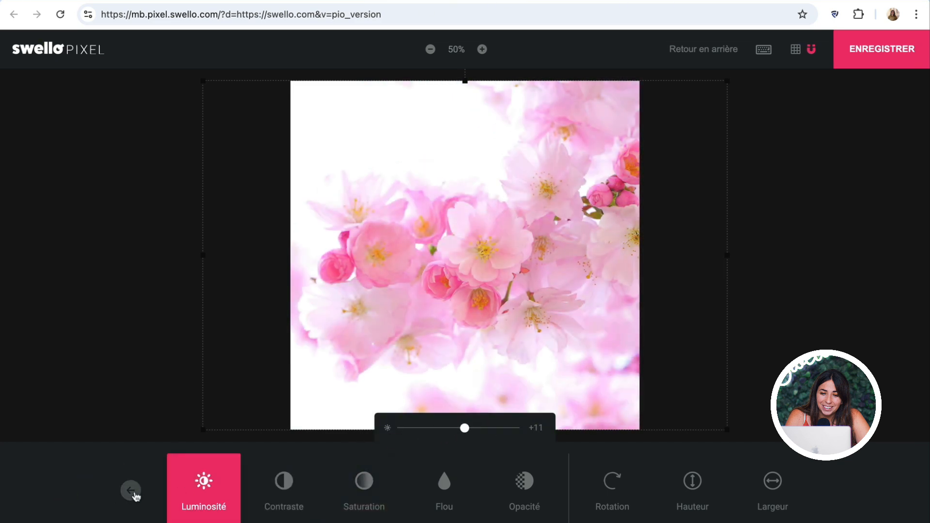
pyautogui.click(131, 490)
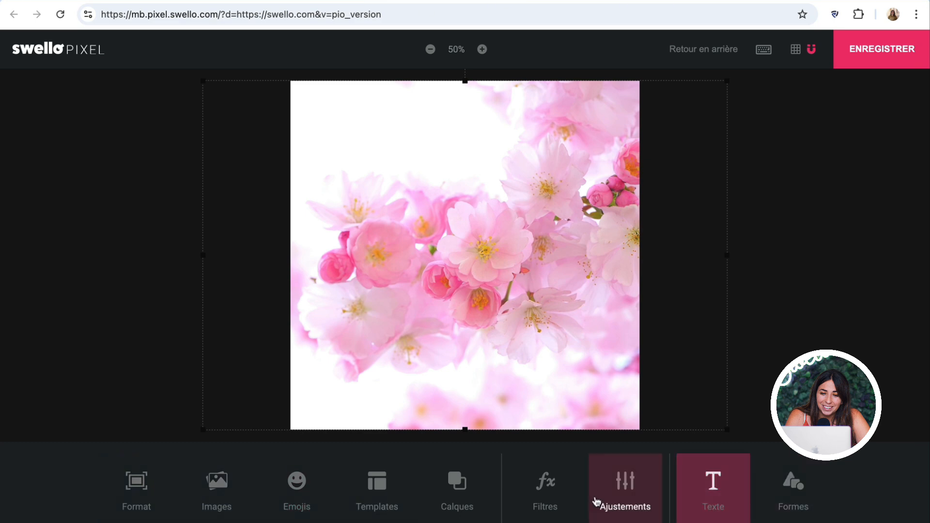
pyautogui.click(545, 489)
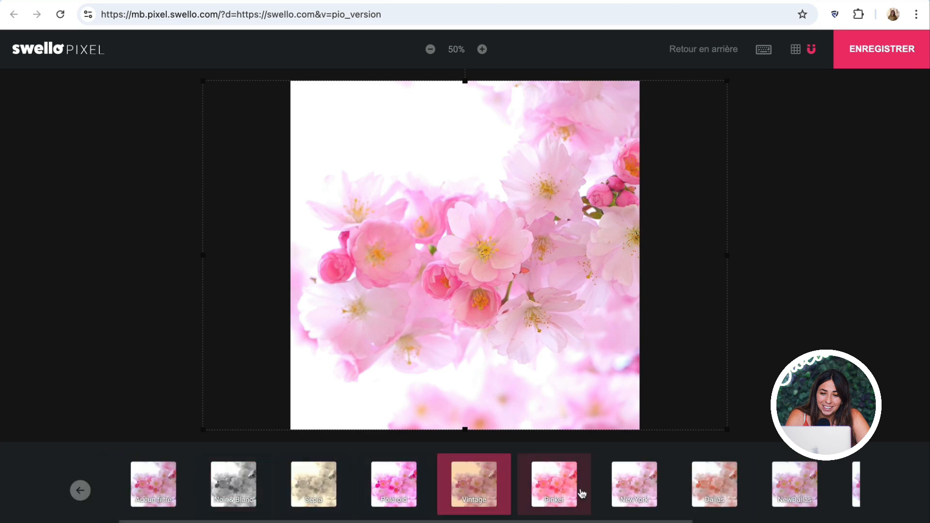
pyautogui.click(81, 499)
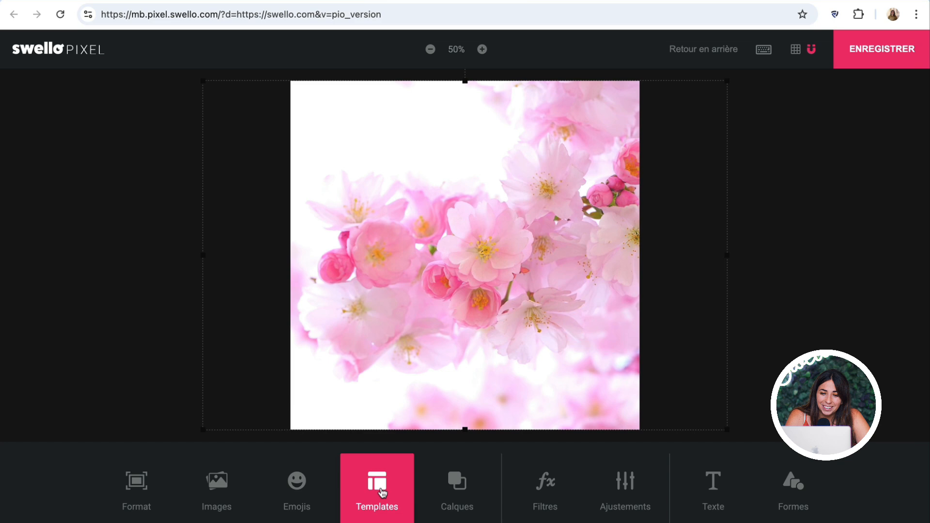
# - Apply the Calendrier 'AVRIL 2020' template and attach the resulting image to the post
pyautogui.click(382, 492)
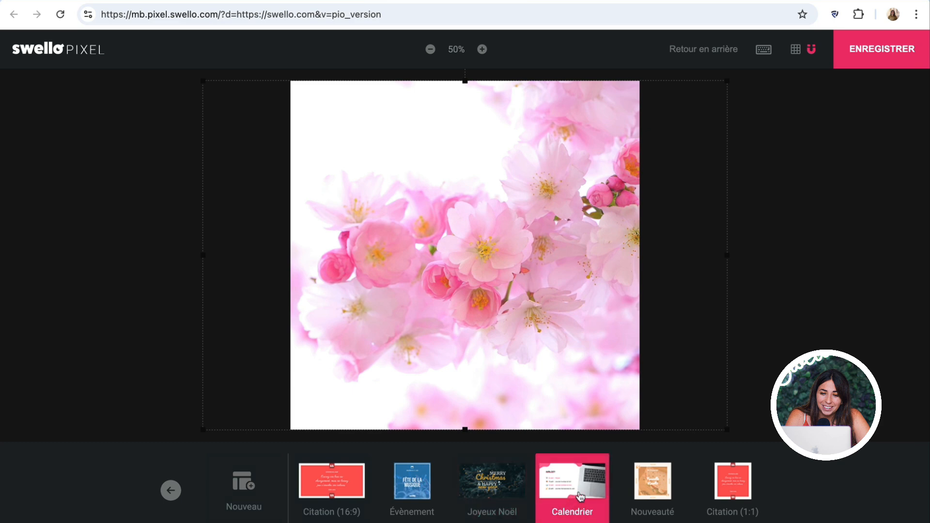
pyautogui.click(581, 496)
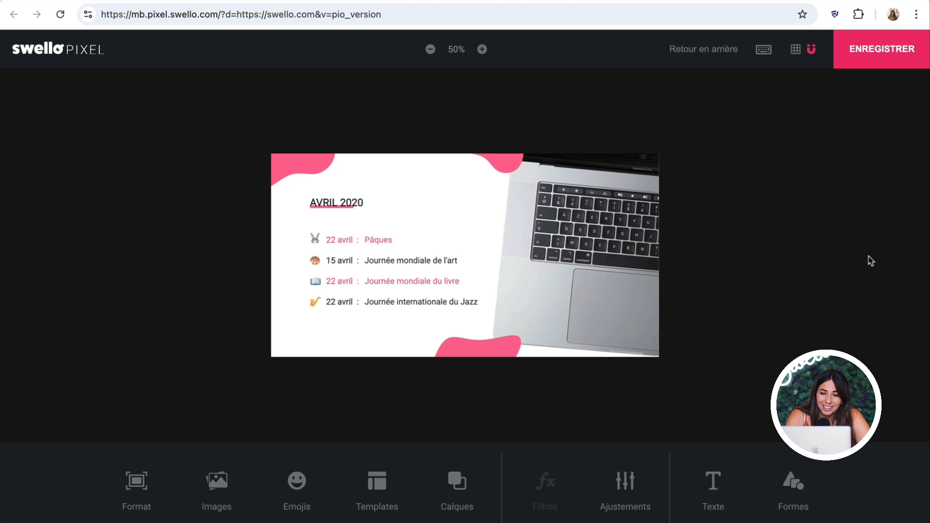
pyautogui.click(902, 59)
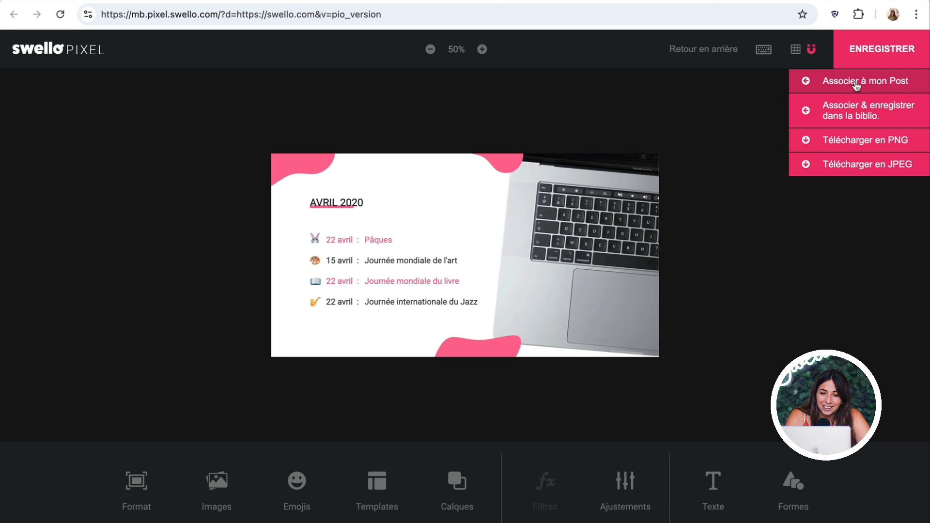
pyautogui.click(855, 85)
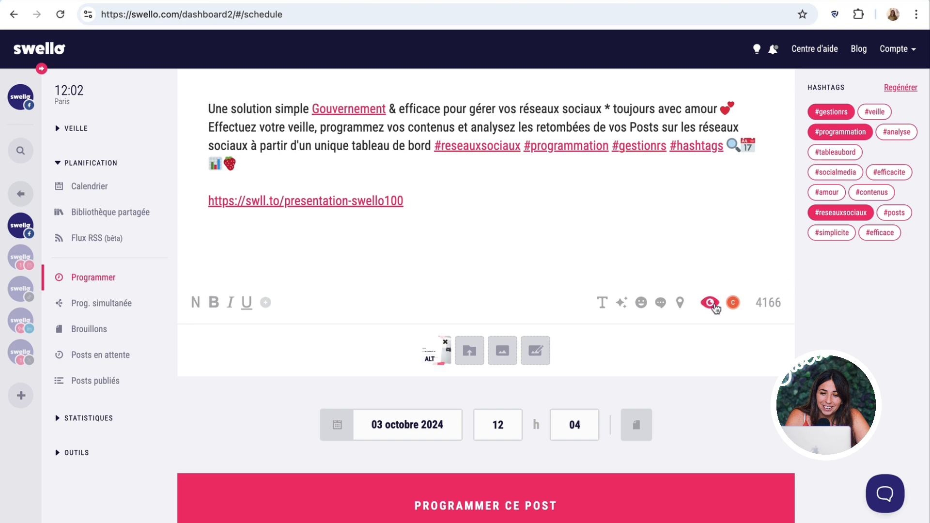
pyautogui.click(714, 306)
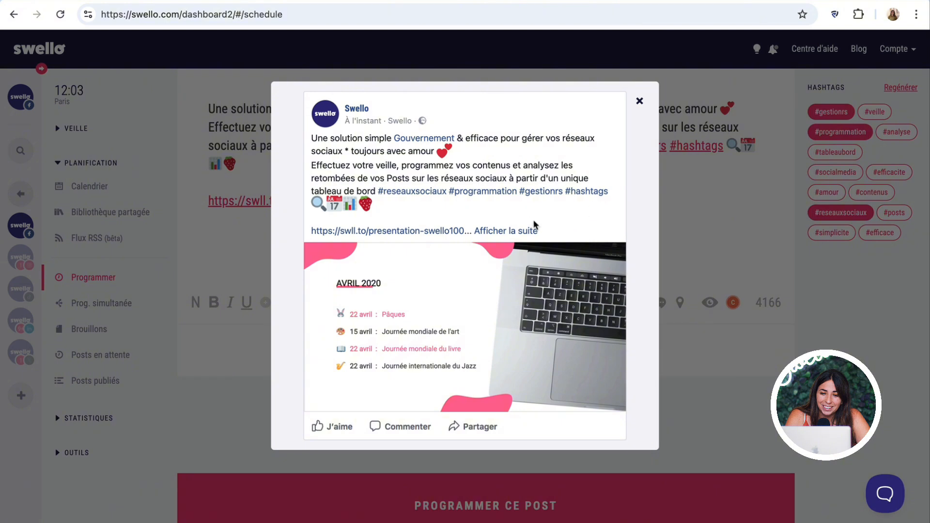
# - Close the post's Facebook preview showing the calendar image
pyautogui.click(746, 249)
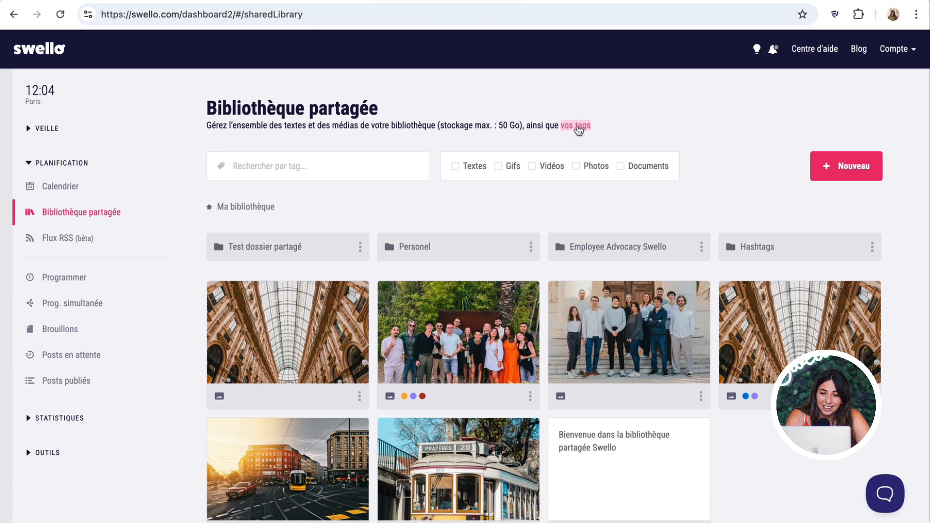
pyautogui.scroll(-1, 624, 133)
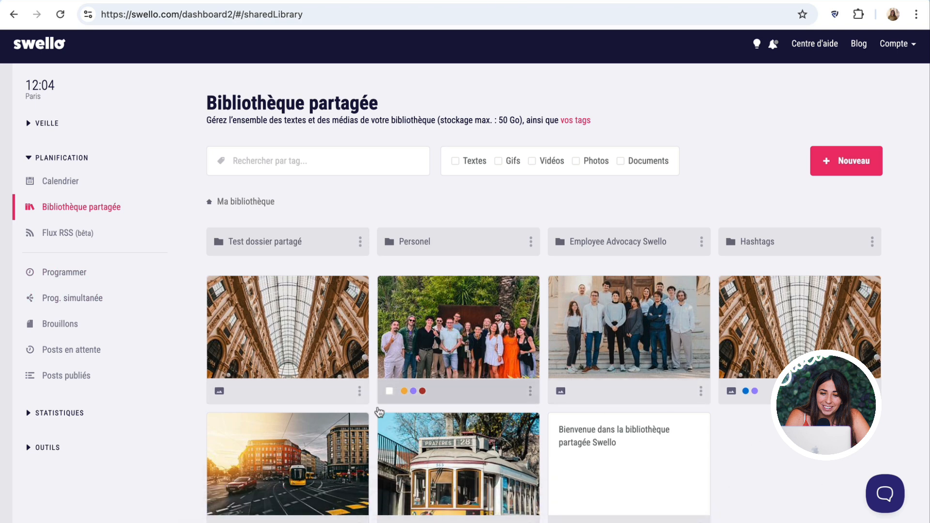
pyautogui.click(828, 161)
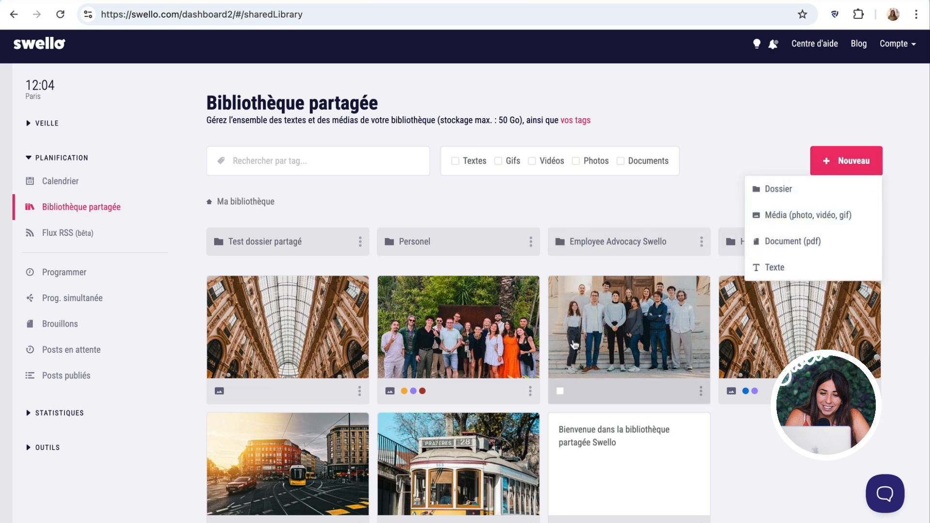
pyautogui.click(392, 176)
pyautogui.click(273, 163)
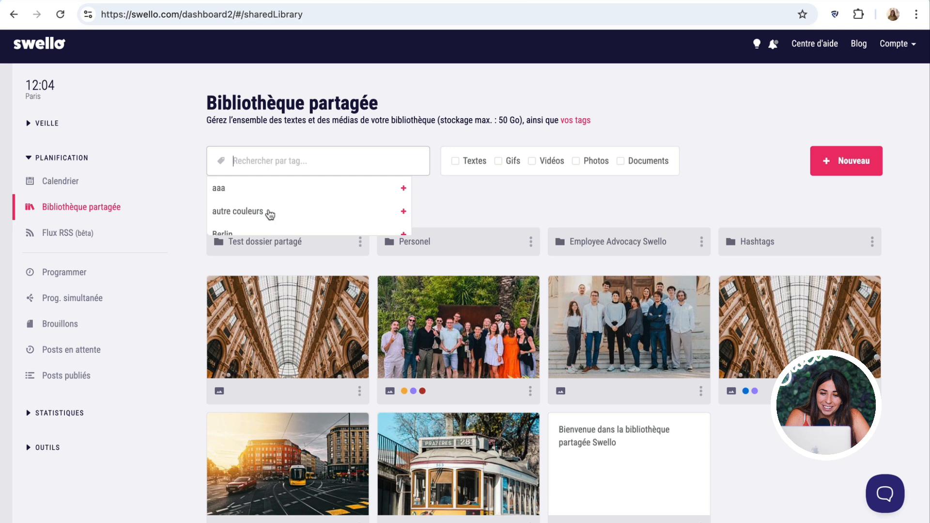
pyautogui.scroll(-3, 280, 218)
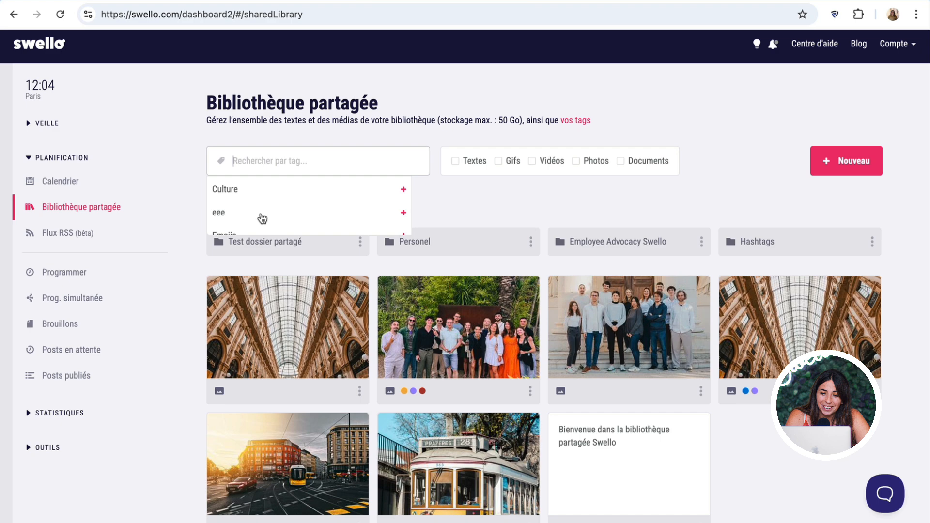
pyautogui.click(472, 203)
pyautogui.click(455, 161)
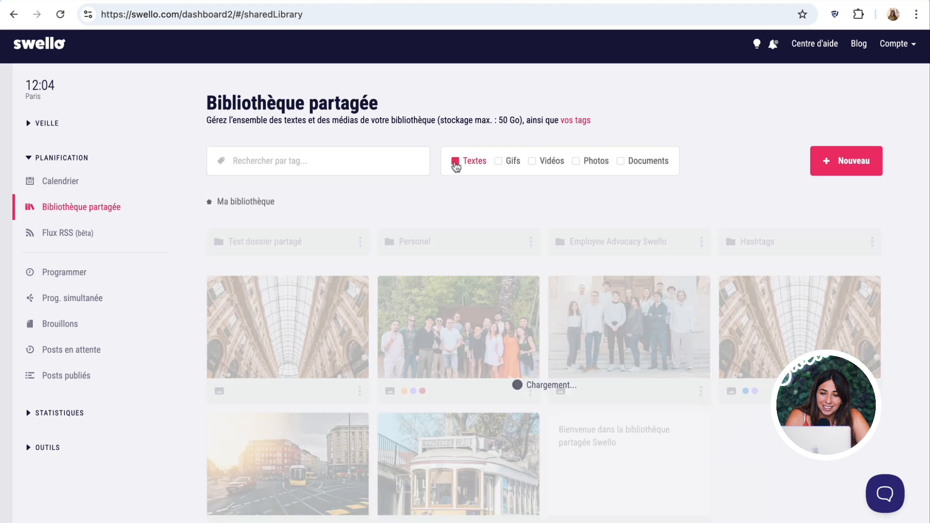
pyautogui.click(456, 162)
pyautogui.click(499, 167)
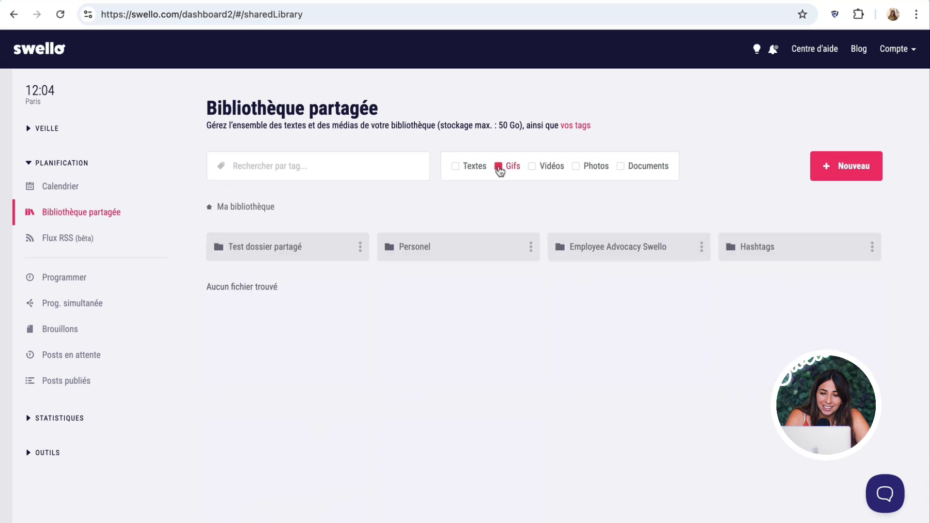
pyautogui.click(499, 167)
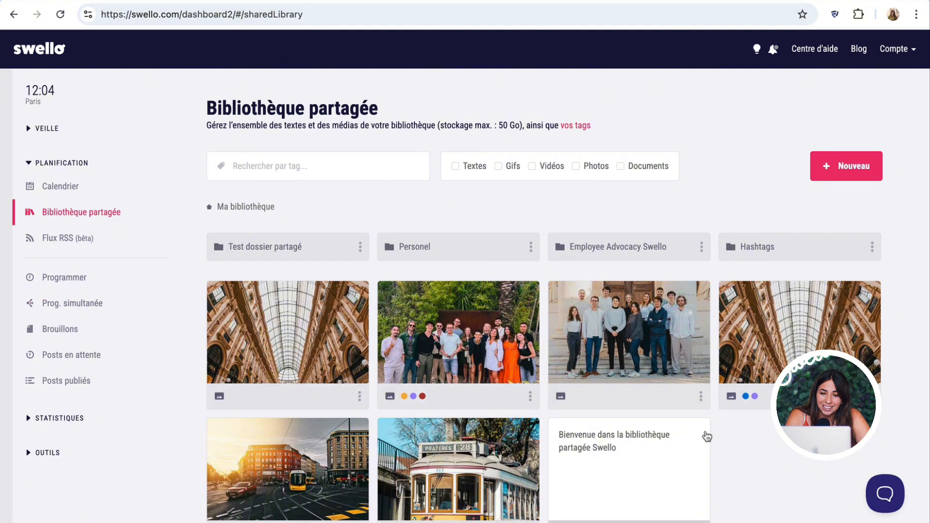
pyautogui.scroll(-1, 706, 436)
pyautogui.click(703, 368)
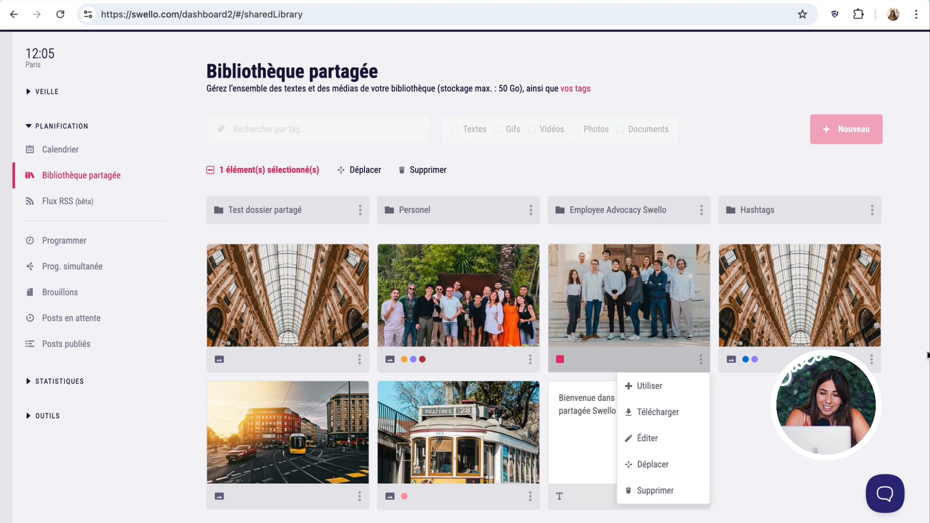
pyautogui.click(888, 414)
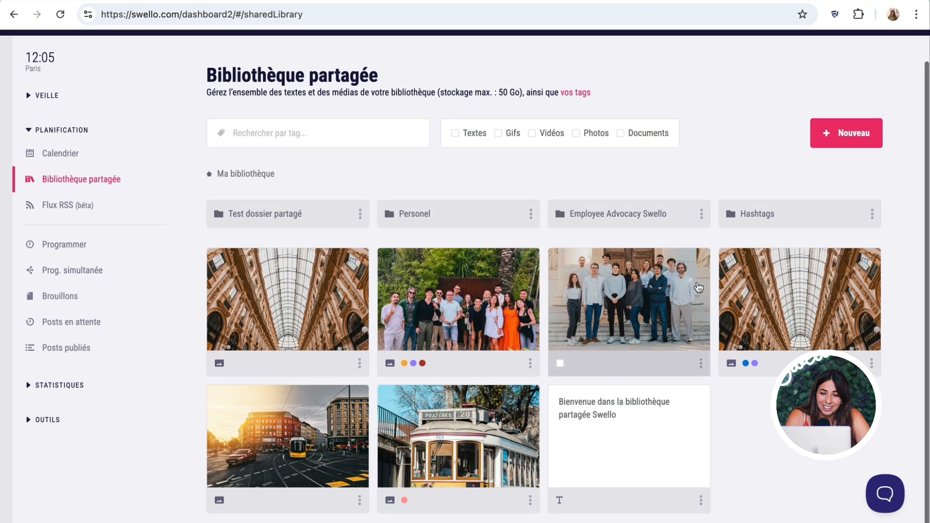
pyautogui.scroll(1, 219, 197)
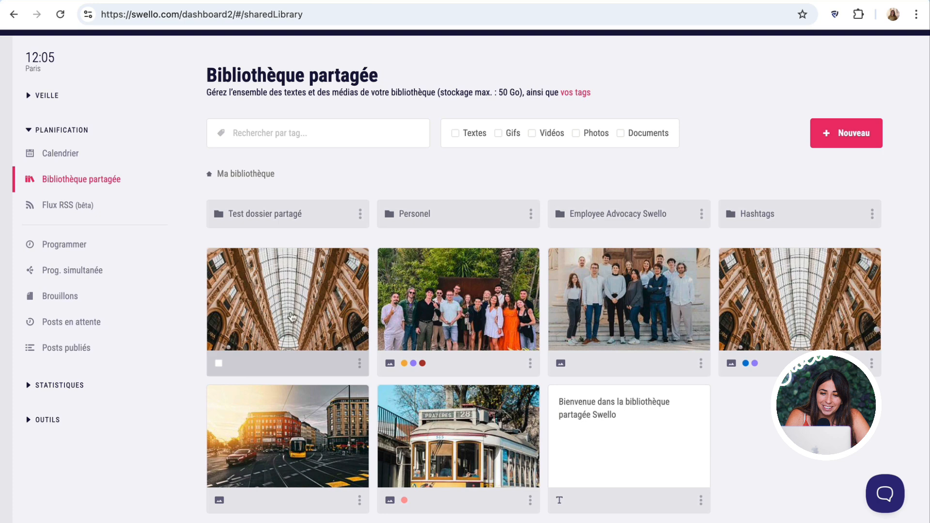
pyautogui.scroll(-1, 600, 421)
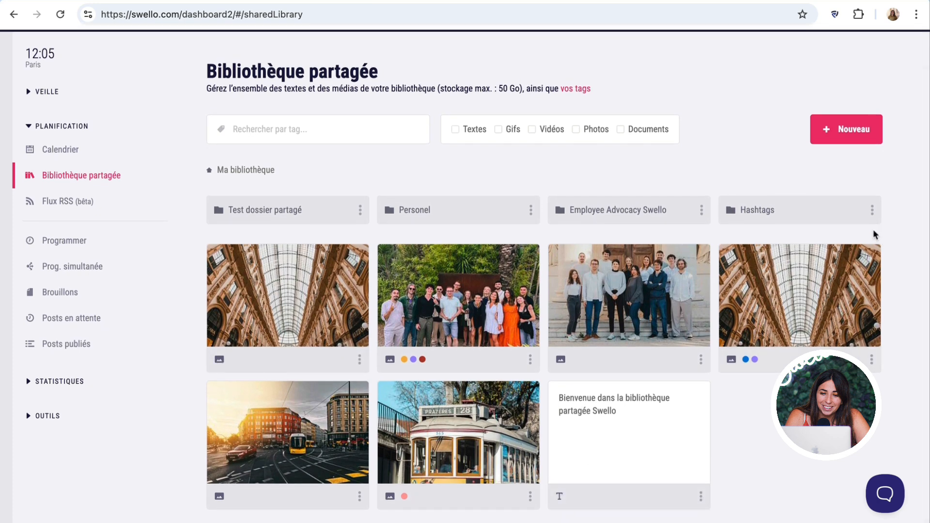
# - Insert the #toulon hashtag group from saved Hashtags texts on its own line below the link
pyautogui.click(818, 214)
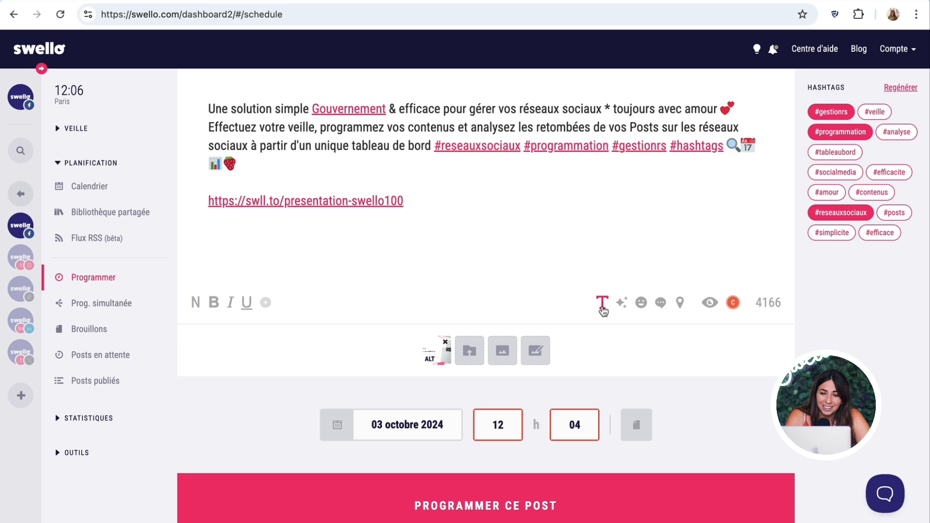
pyautogui.click(601, 308)
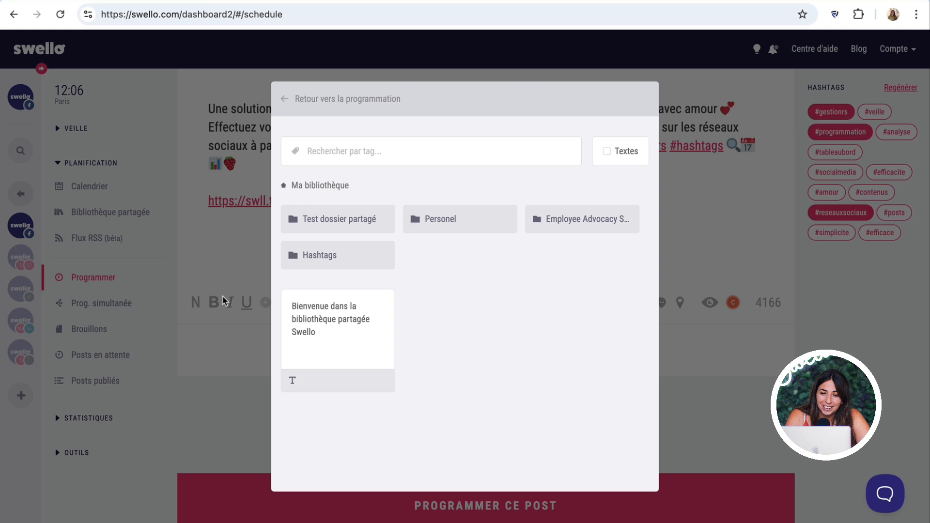
pyautogui.click(376, 261)
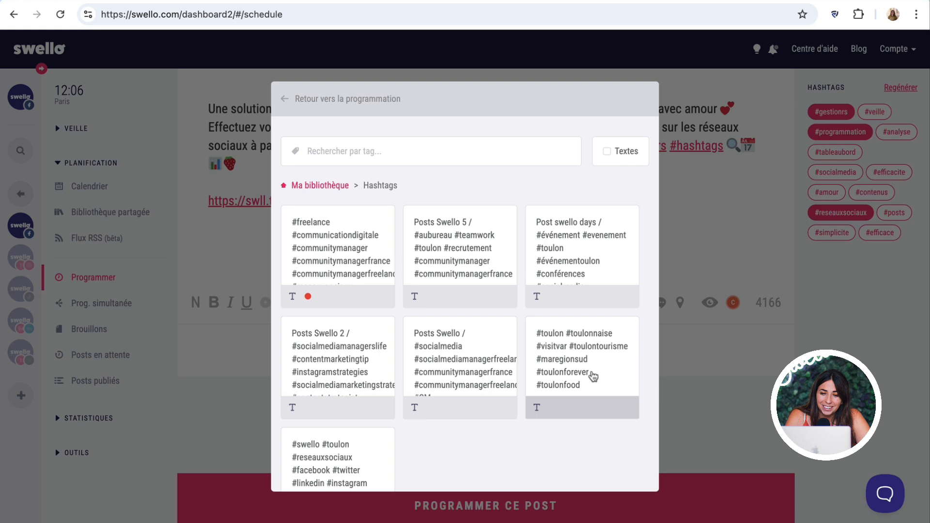
pyautogui.click(592, 377)
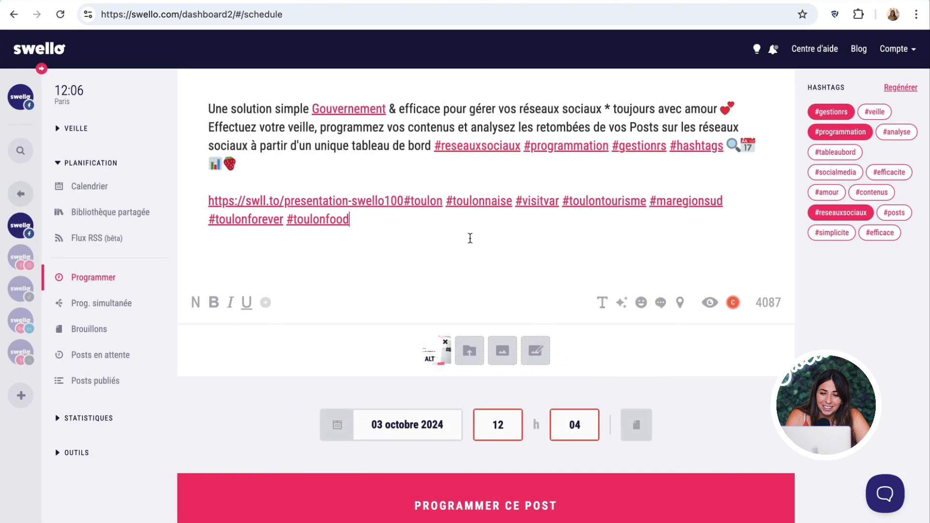
pyautogui.click(403, 200)
pyautogui.press('Return')
pyautogui.press('Return')
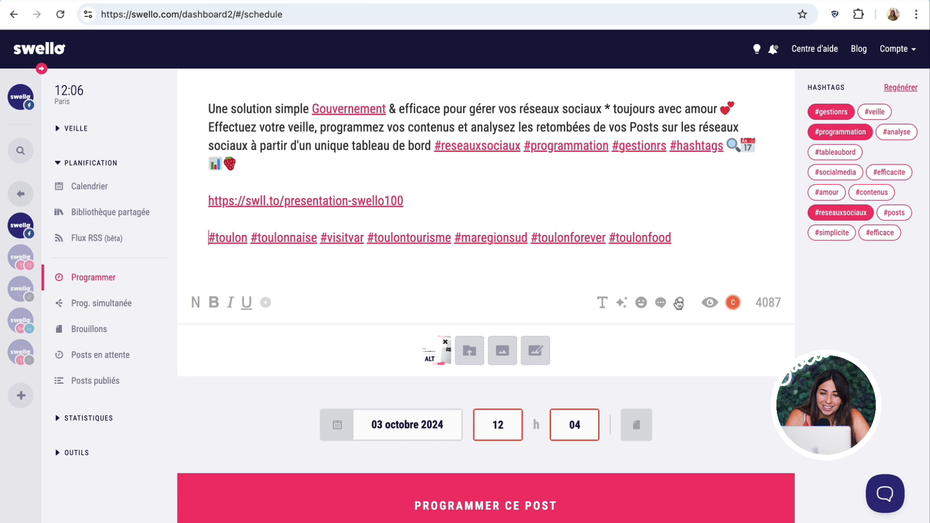
pyautogui.click(603, 304)
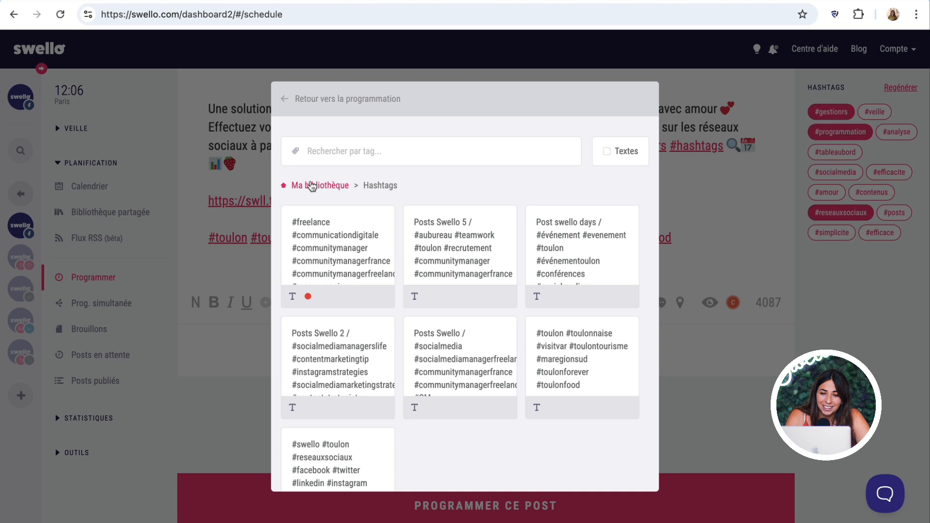
pyautogui.click(744, 229)
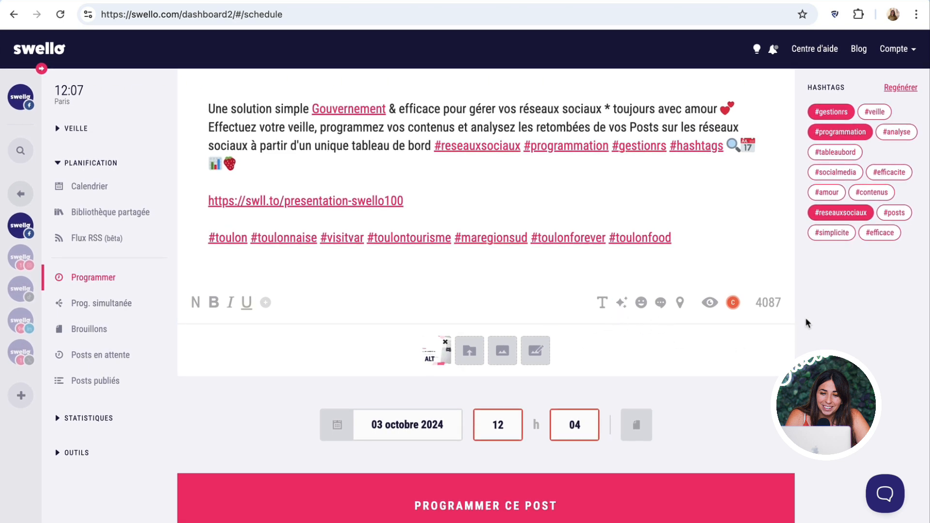
# - Open the C Quality Grade and go over its Lien, Horaire and Facebook hashtag advice
pyautogui.click(733, 303)
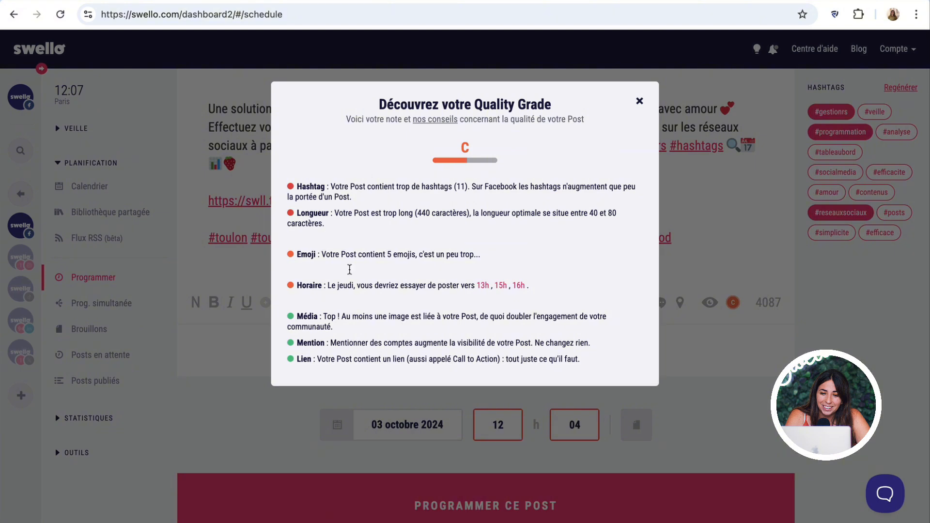
pyautogui.moveTo(296, 357); pyautogui.dragTo(344, 356)
pyautogui.click(345, 356)
pyautogui.moveTo(297, 285); pyautogui.dragTo(313, 284)
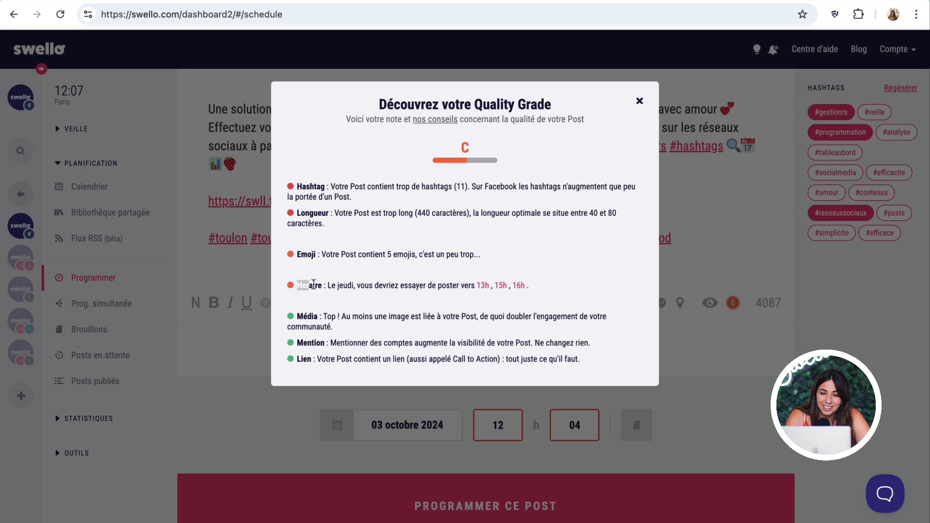
pyautogui.click(312, 283)
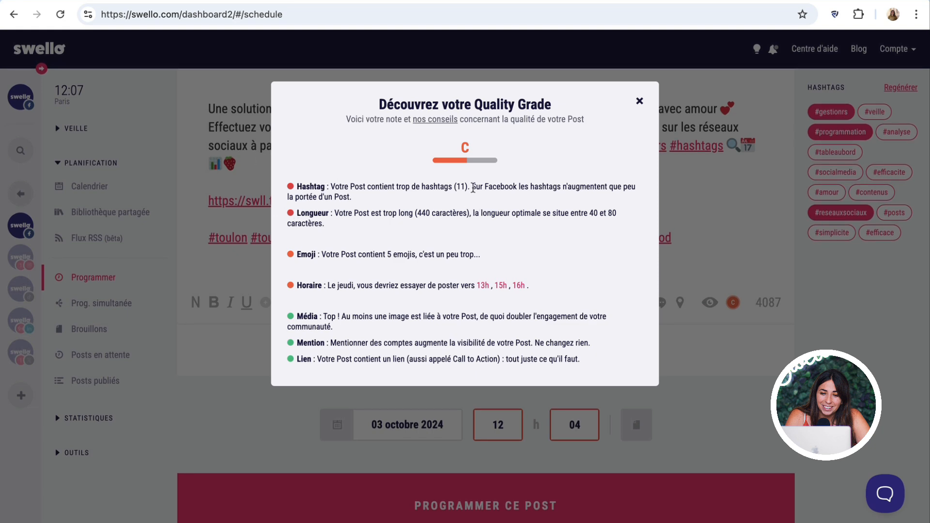
pyautogui.moveTo(472, 188)
pyautogui.mouseDown()
pyautogui.moveTo(517, 188)
pyautogui.moveTo(526, 202)
pyautogui.moveTo(290, 188)
pyautogui.moveTo(487, 185)
pyautogui.mouseUp()
pyautogui.click(490, 185)
# - Set the publication date to 26 novembre 2024
pyautogui.click(635, 103)
pyautogui.click(388, 431)
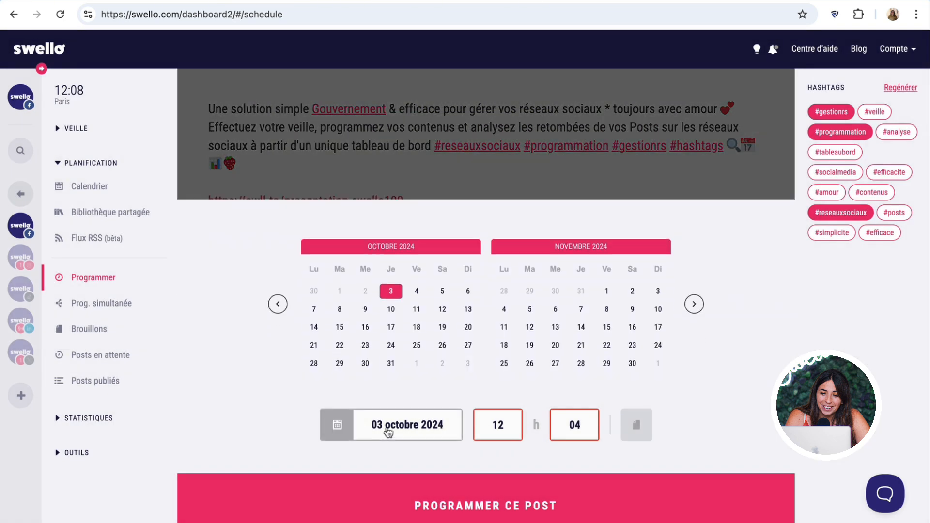
pyautogui.click(529, 364)
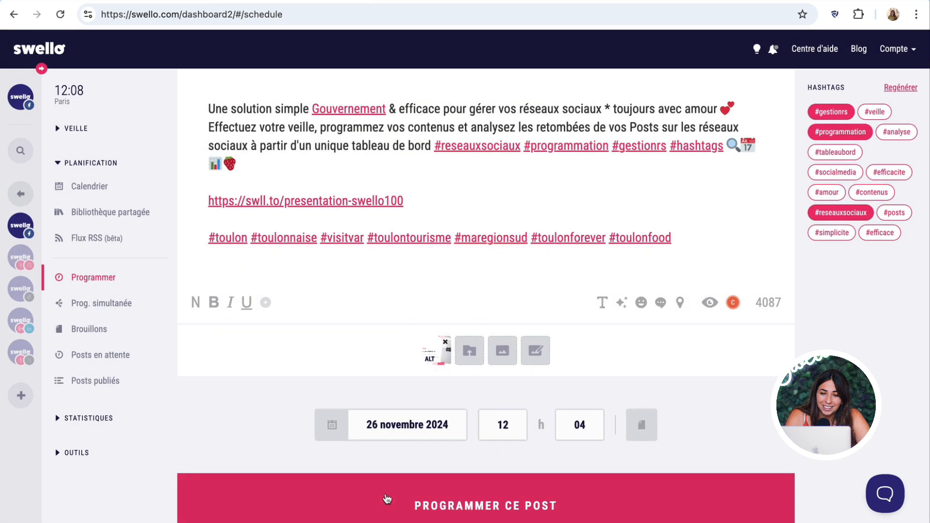
pyautogui.click(506, 422)
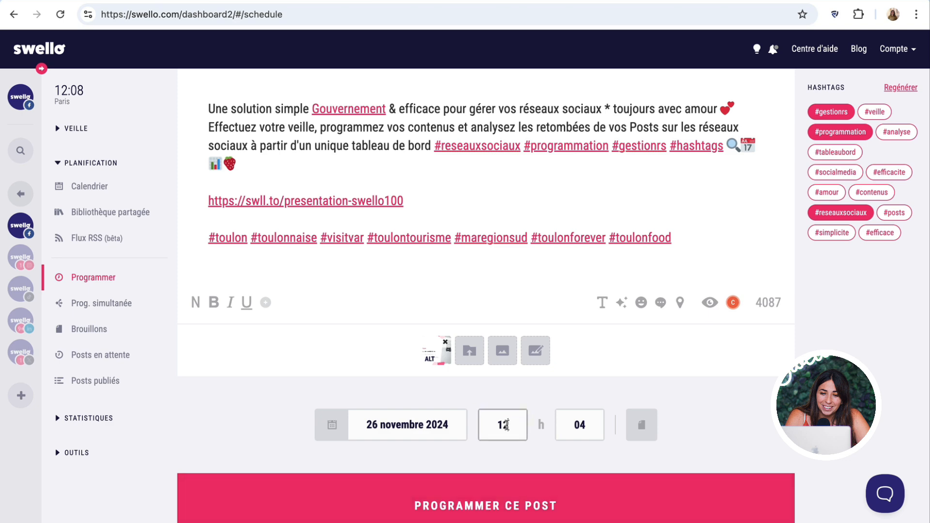
# - Set the publication time to 03:00 and recheck the Quality Grade advice
pyautogui.click(581, 425)
pyautogui.doubleClick(582, 425)
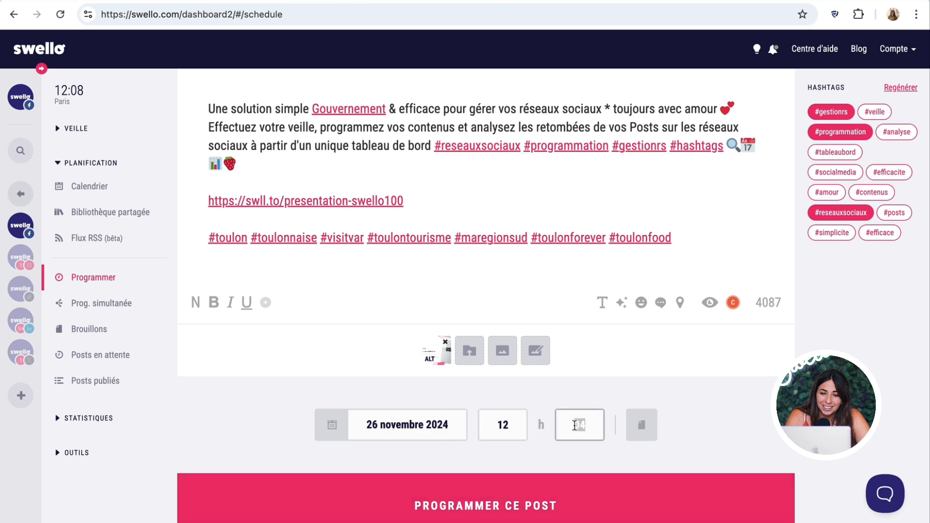
pyautogui.write('00')
pyautogui.doubleClick(496, 425)
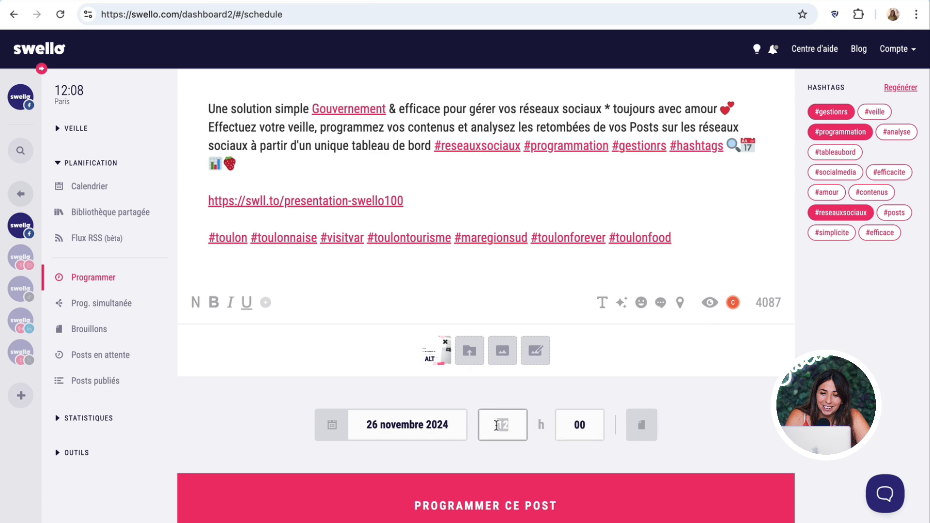
pyautogui.write('03')
pyautogui.click(733, 303)
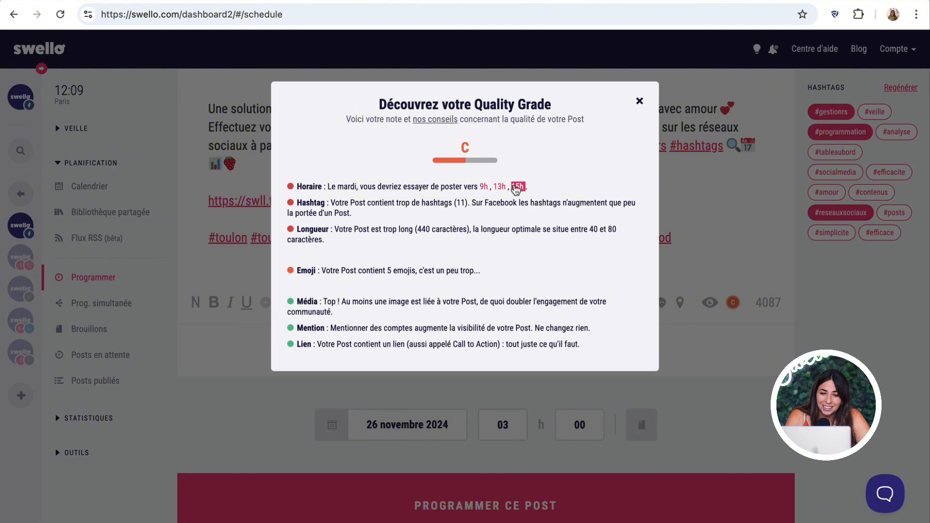
pyautogui.click(639, 102)
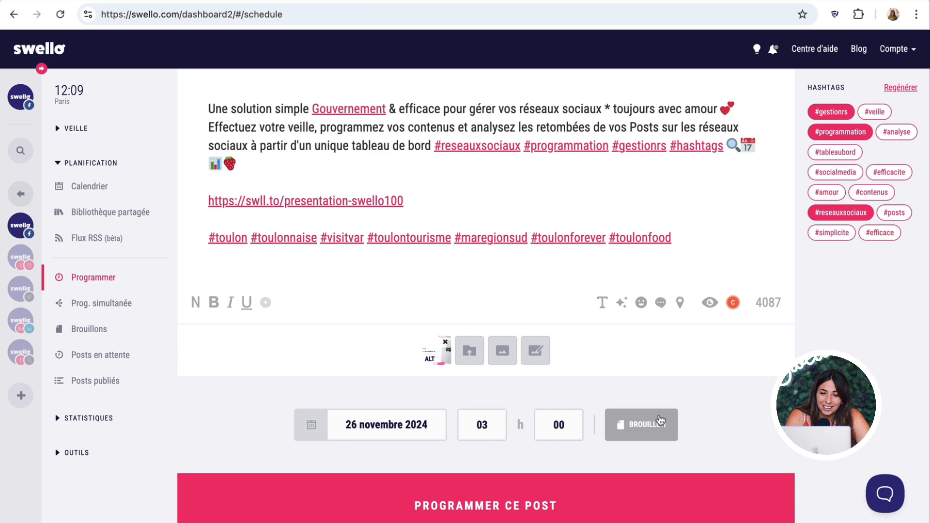
# - Save the post as a draft with Enregistrer ce brouillon
pyautogui.click(659, 419)
pyautogui.click(617, 495)
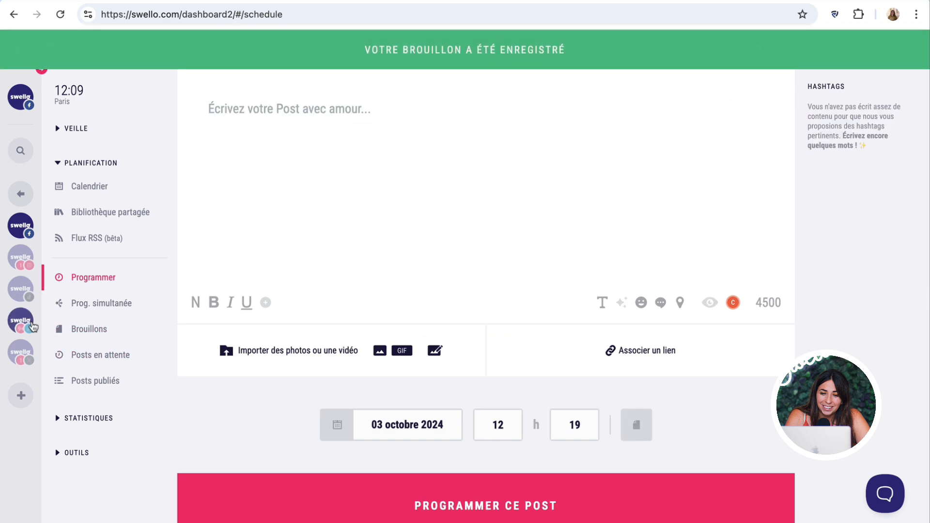
pyautogui.rightClick(79, 333)
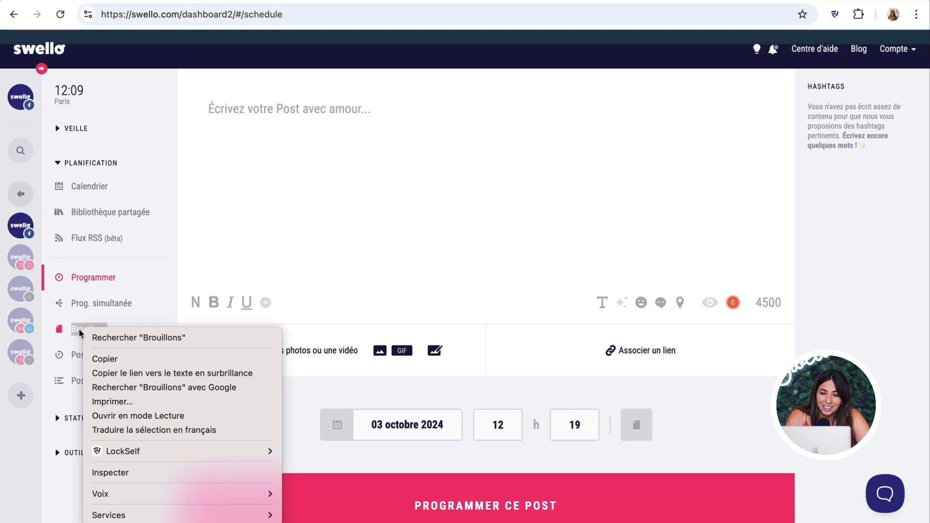
pyautogui.press('Escape')
# - Schedule the 26 novembre 2024 draft from Brouillons and view it in Posts en attente
pyautogui.click(78, 332)
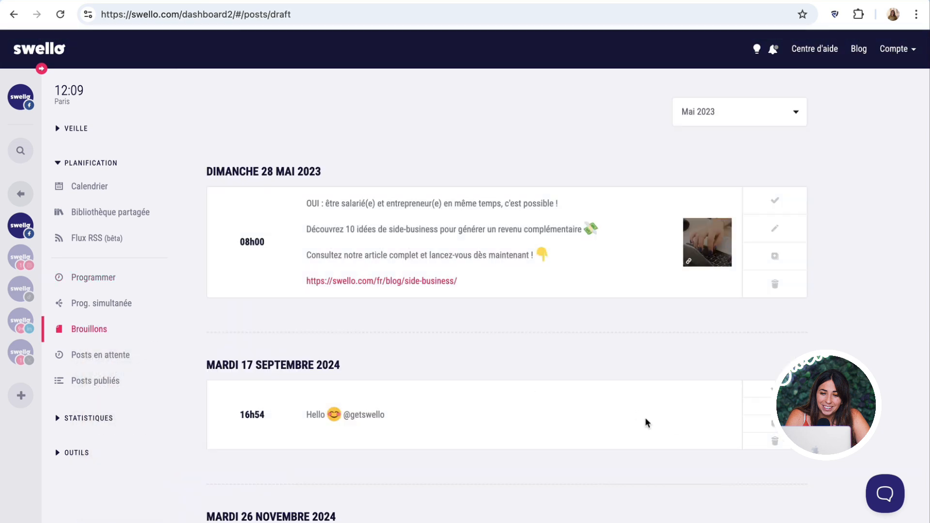
pyautogui.scroll(-3, 644, 422)
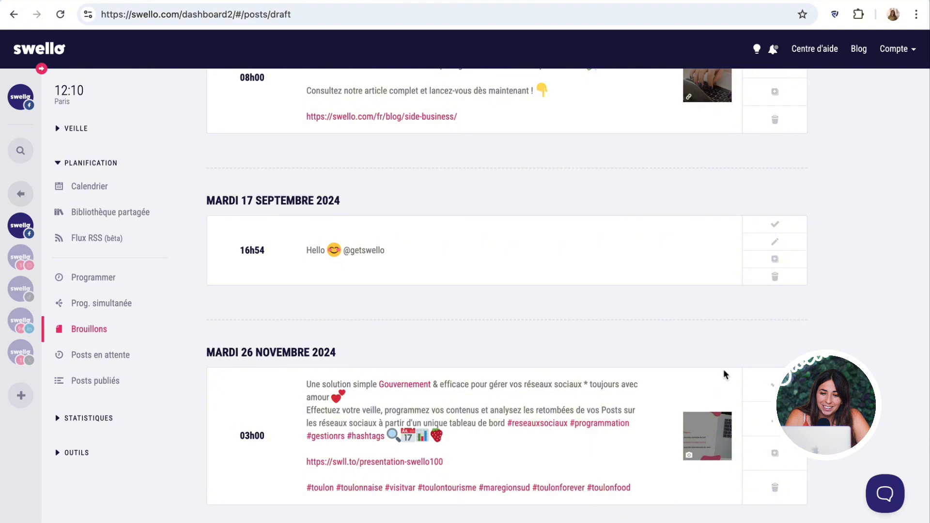
pyautogui.click(767, 389)
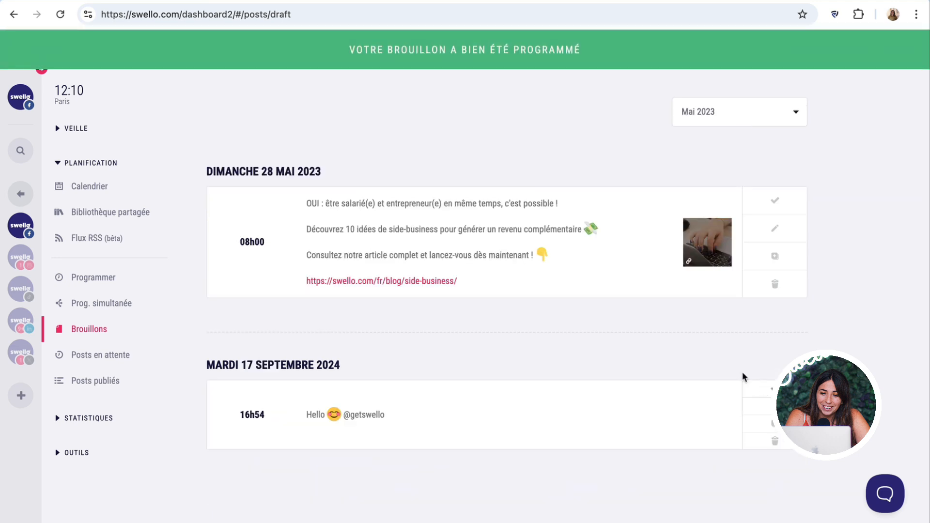
pyautogui.click(92, 357)
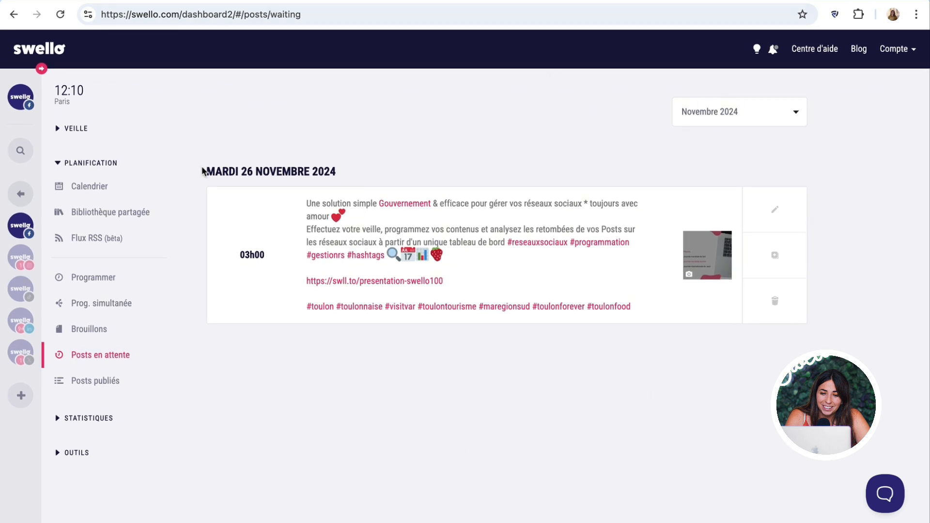
# - Show the published Facebook posts for Août 2024 on the Posts publiés page
pyautogui.moveTo(202, 170); pyautogui.dragTo(322, 171)
pyautogui.click(322, 171)
pyautogui.click(87, 382)
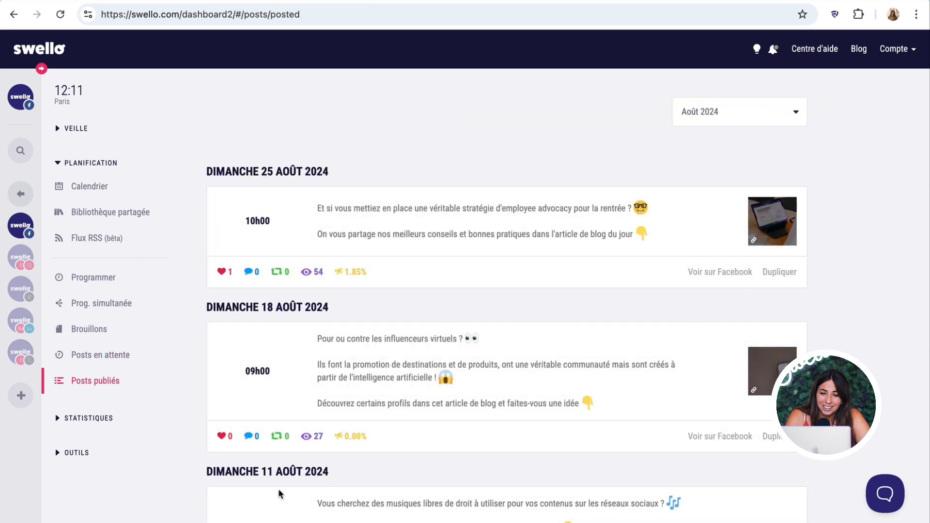
pyautogui.click(717, 121)
pyautogui.click(568, 139)
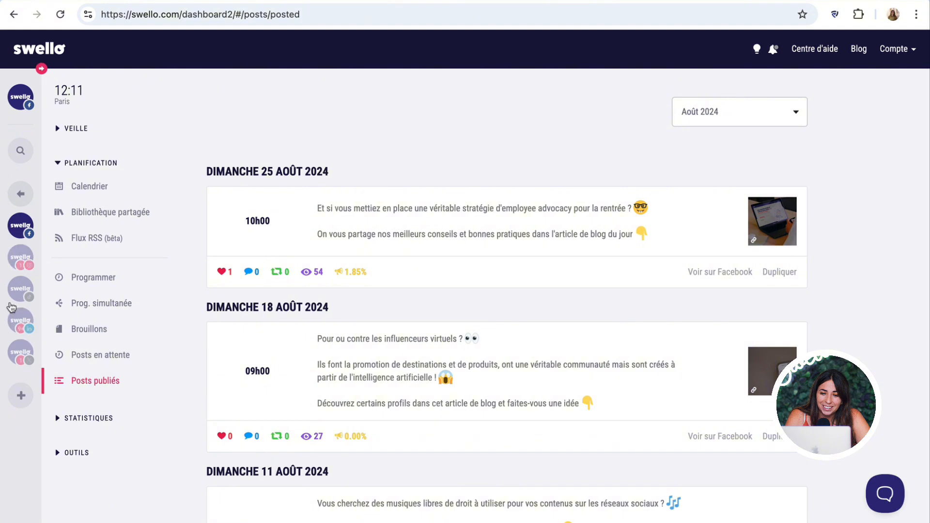
# - Switch to the LinkedIn account and paste the Swello homepage headline and tagline into a new post
pyautogui.click(14, 319)
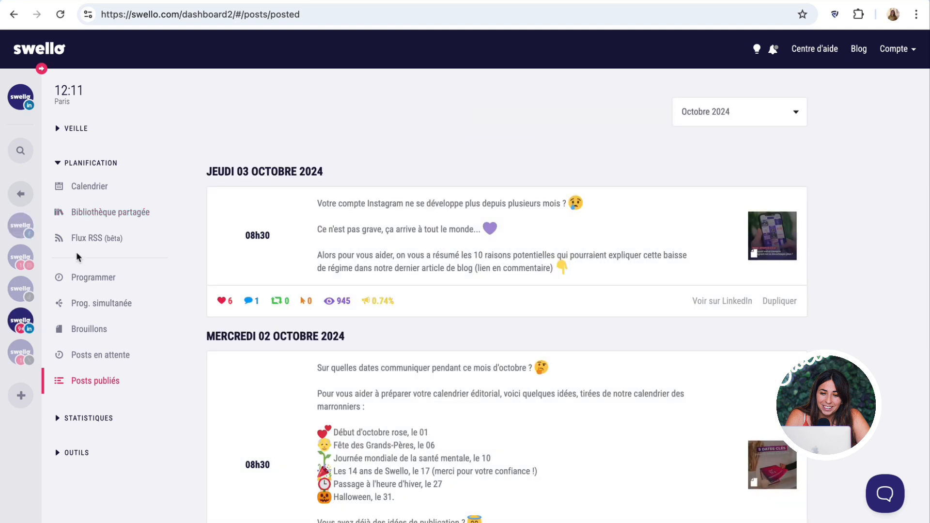
pyautogui.click(103, 281)
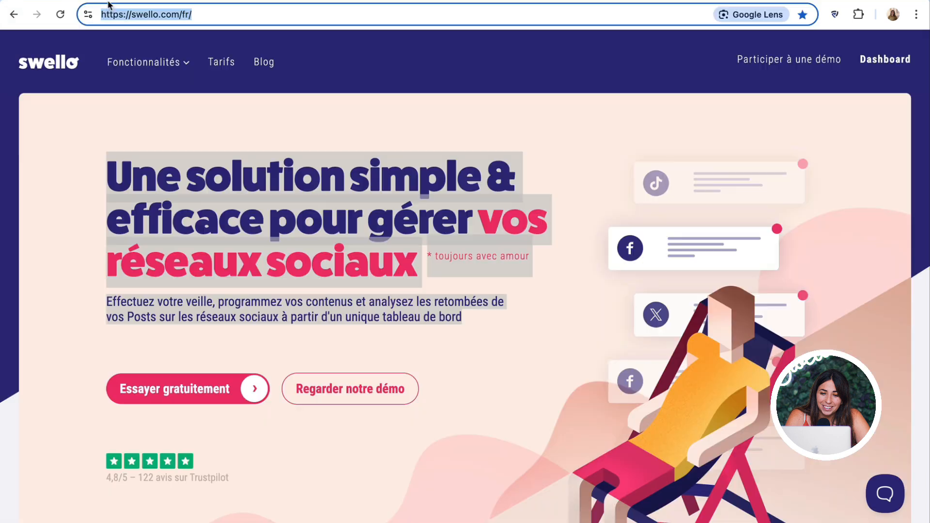
pyautogui.click(519, 345)
pyautogui.moveTo(107, 175); pyautogui.dragTo(492, 320)
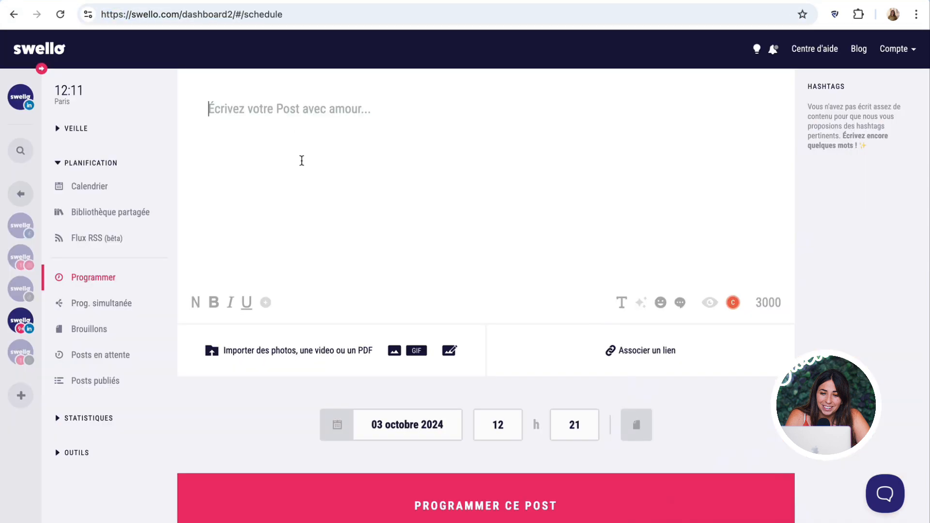
pyautogui.write("Une solution simple & efficace pour gérer vos réseaux sociaux * toujours avec amour Effectuez votre veille, programmez vos contenus et analysez les retombées de vos Posts sur les réseaux sociaux à partir d'un unique tableau de bord")
# - Select the post's tagline line and browse the typography style options
pyautogui.moveTo(451, 143); pyautogui.dragTo(207, 133)
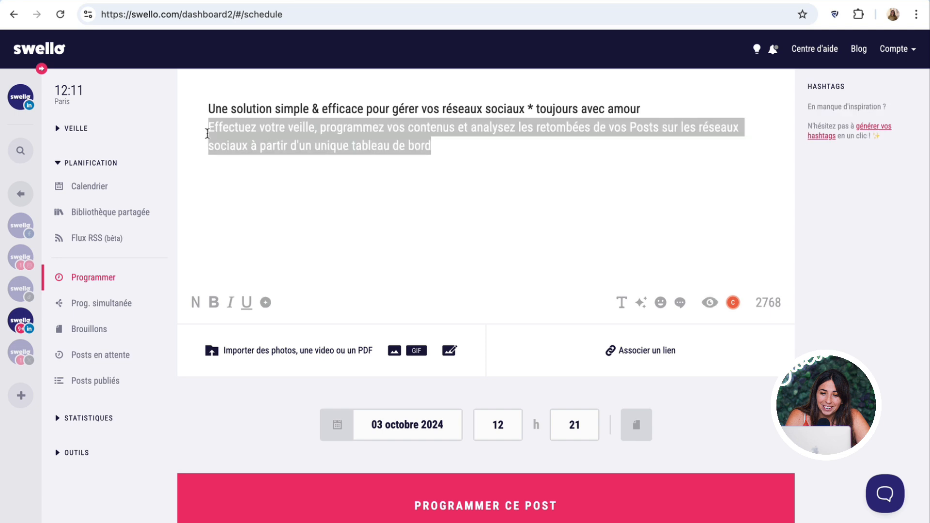
pyautogui.click(266, 303)
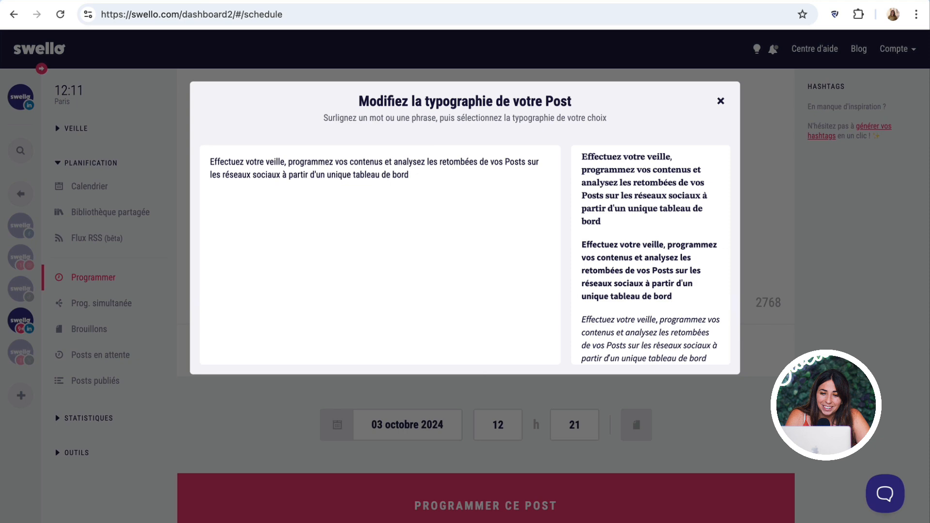
pyautogui.scroll(-3, 637, 296)
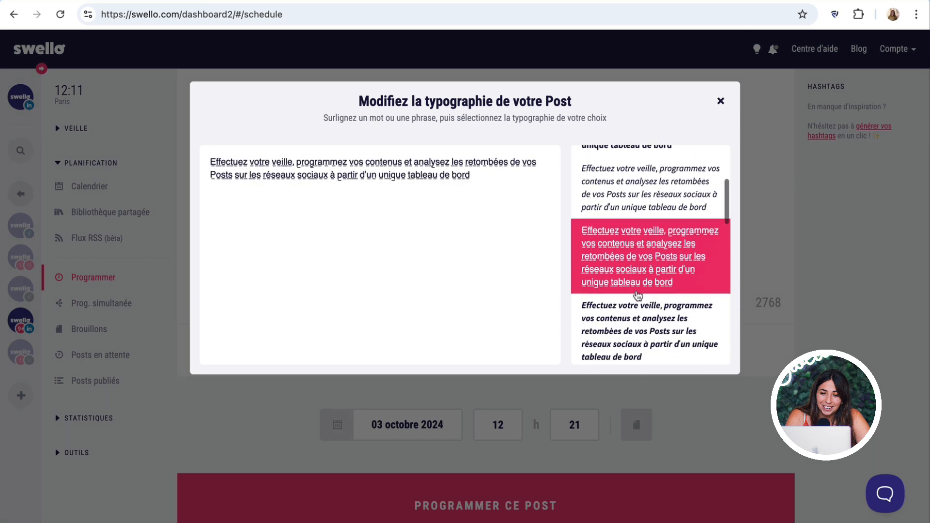
pyautogui.scroll(-5, 637, 295)
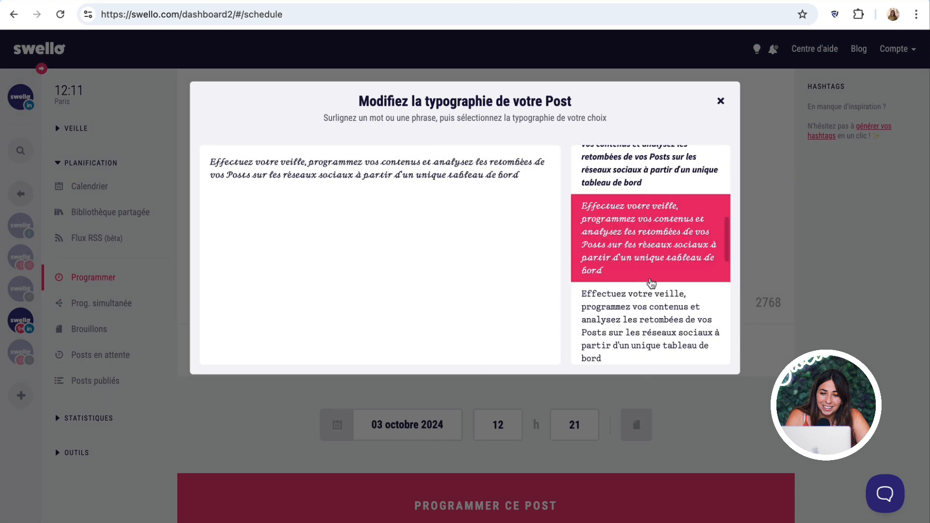
pyautogui.scroll(8, 652, 283)
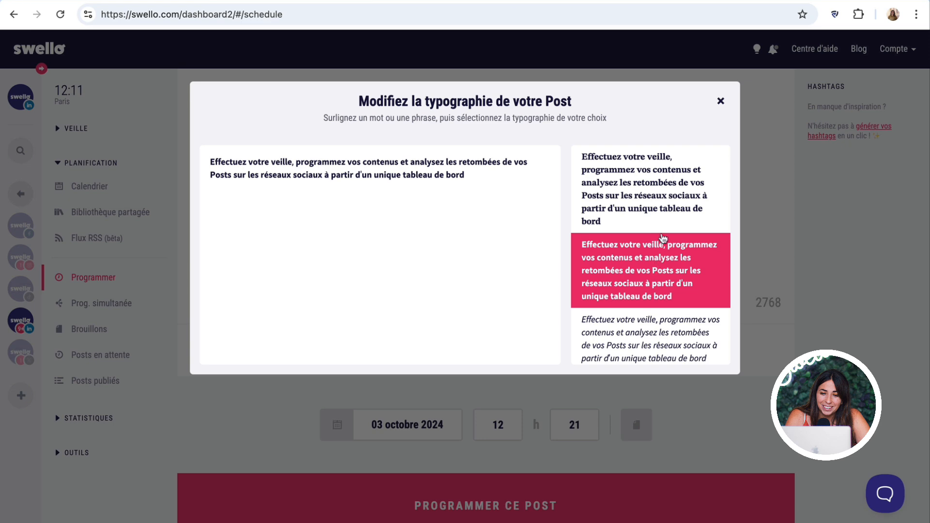
pyautogui.click(720, 102)
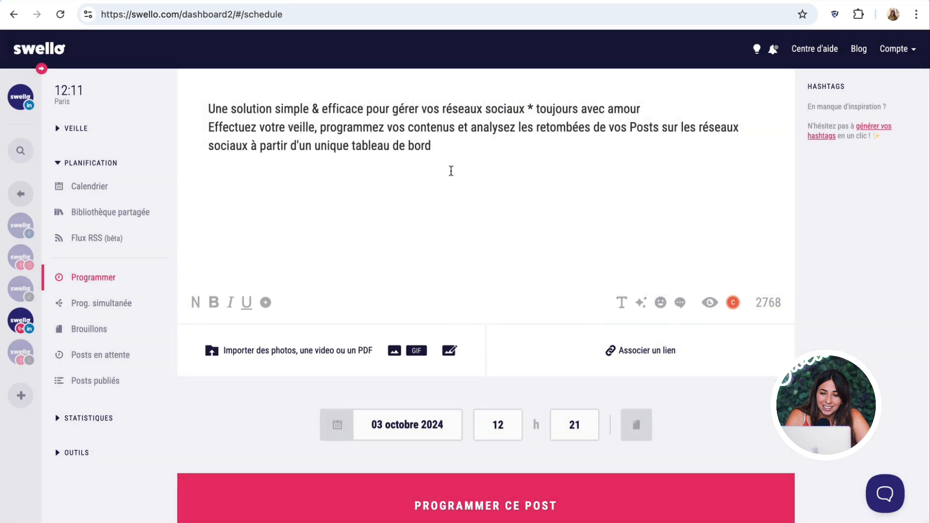
# - Check the post in mobile preview, then delete the duplicated copy of the headline and tagline
pyautogui.click(709, 303)
pyautogui.click(508, 113)
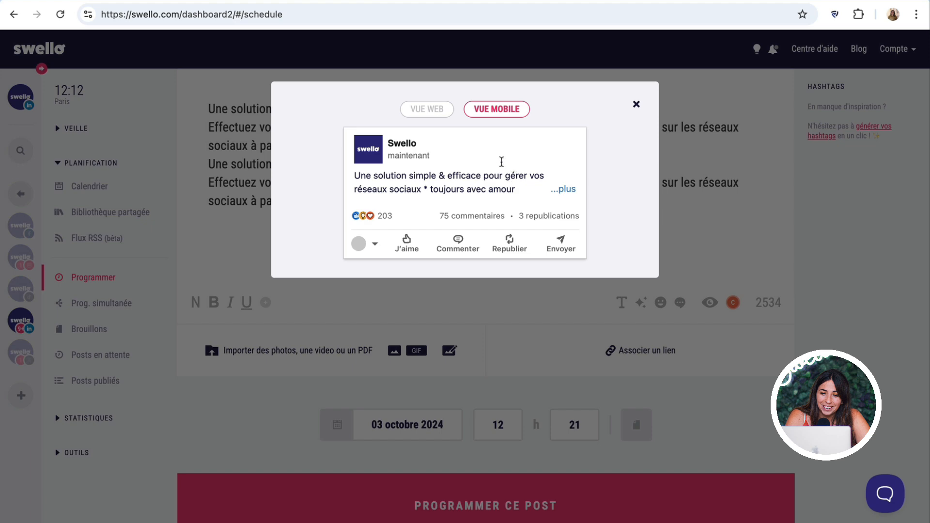
pyautogui.click(635, 105)
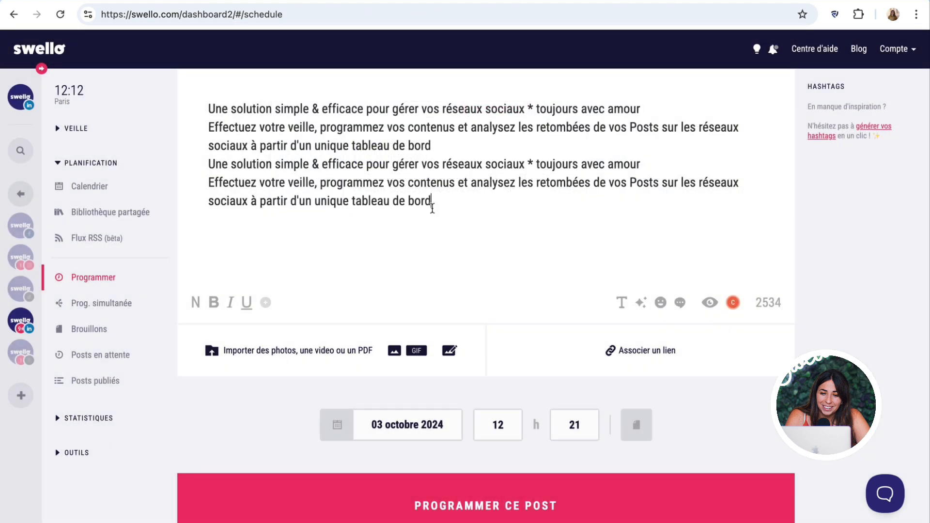
pyautogui.moveTo(432, 201); pyautogui.dragTo(166, 173)
pyautogui.press('BackSpace')
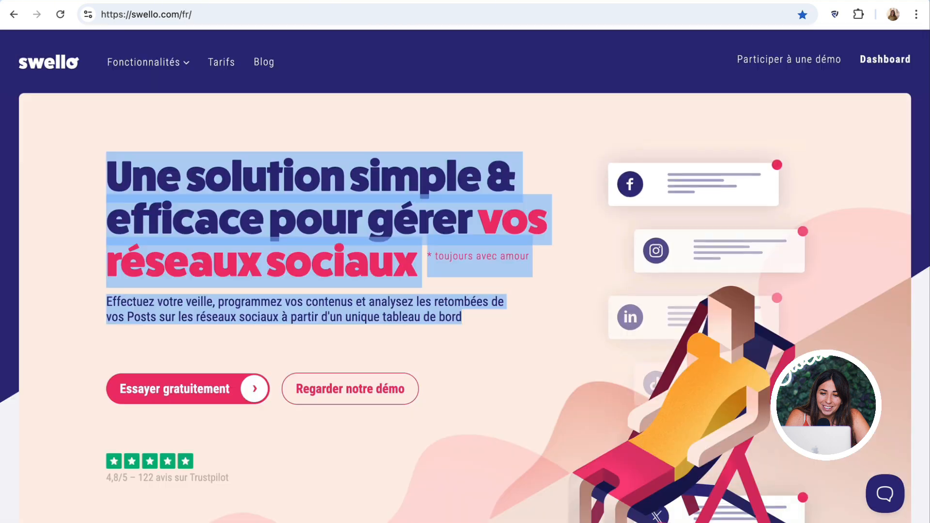
pyautogui.click(160, 14)
pyautogui.hotkey('ctrl', 'c')
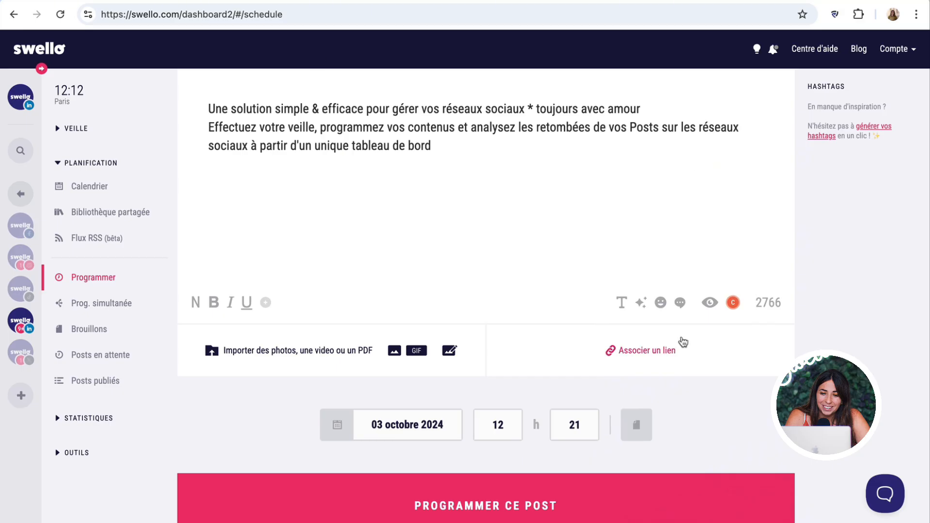
pyautogui.click(633, 345)
pyautogui.hotkey('ctrl', 'v')
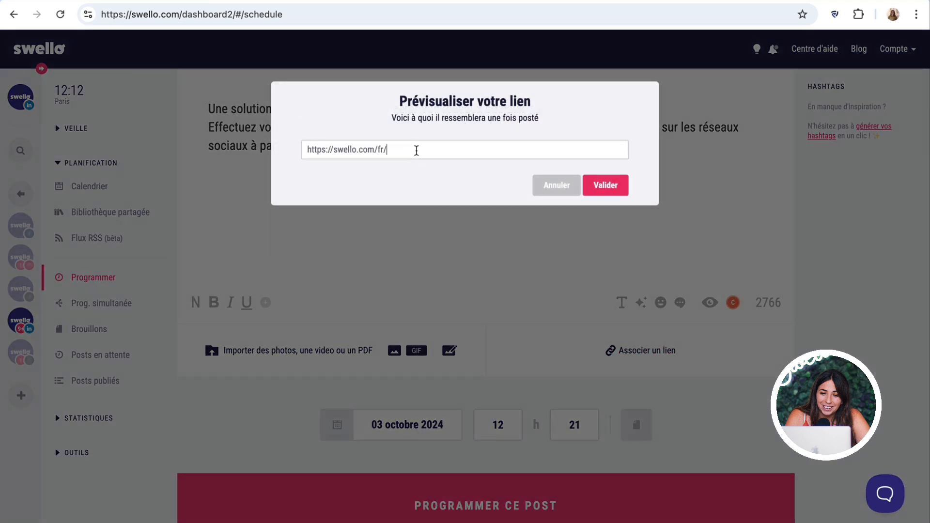
pyautogui.click(605, 185)
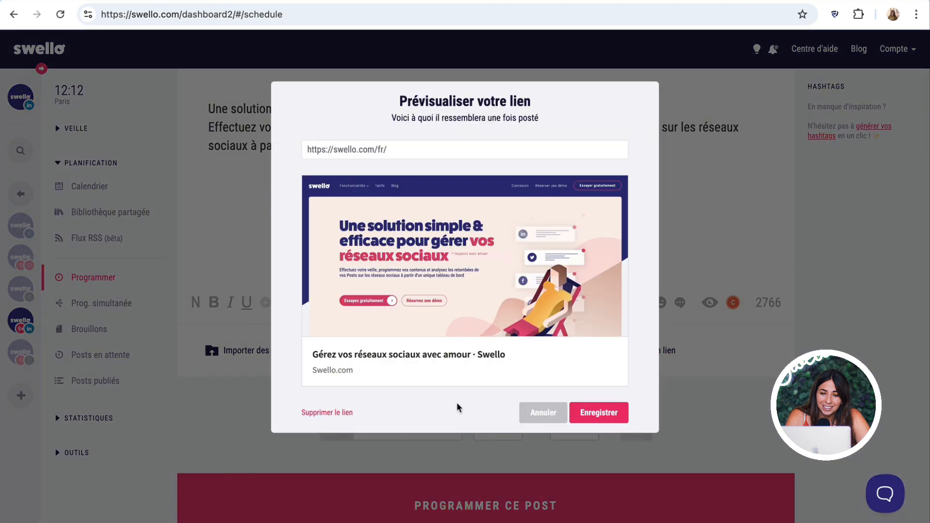
# - Close the link preview and start an empty first comment for the post
pyautogui.moveTo(596, 229)
pyautogui.moveTo(496, 271)
pyautogui.click(541, 412)
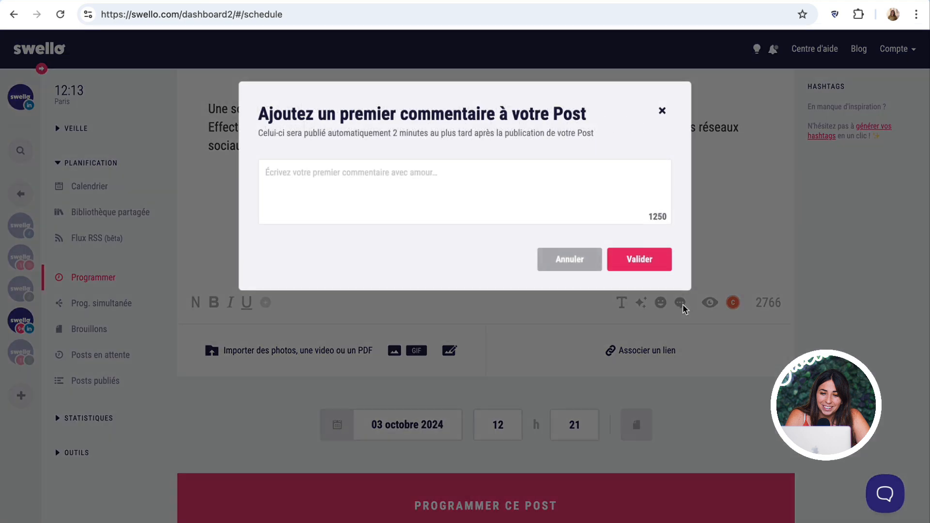
pyautogui.click(425, 194)
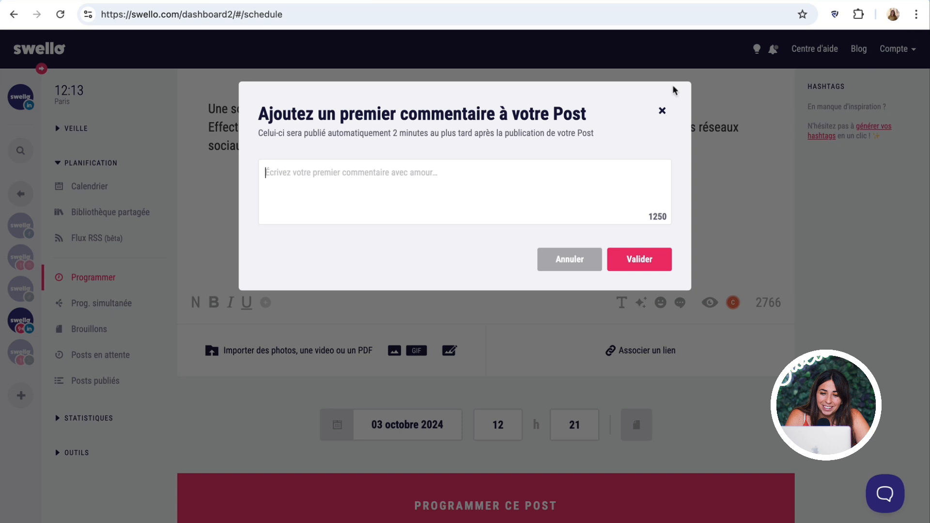
# - Dismiss the first-comment prompt without adding a comment, then switch to the Instagram account
pyautogui.click(662, 110)
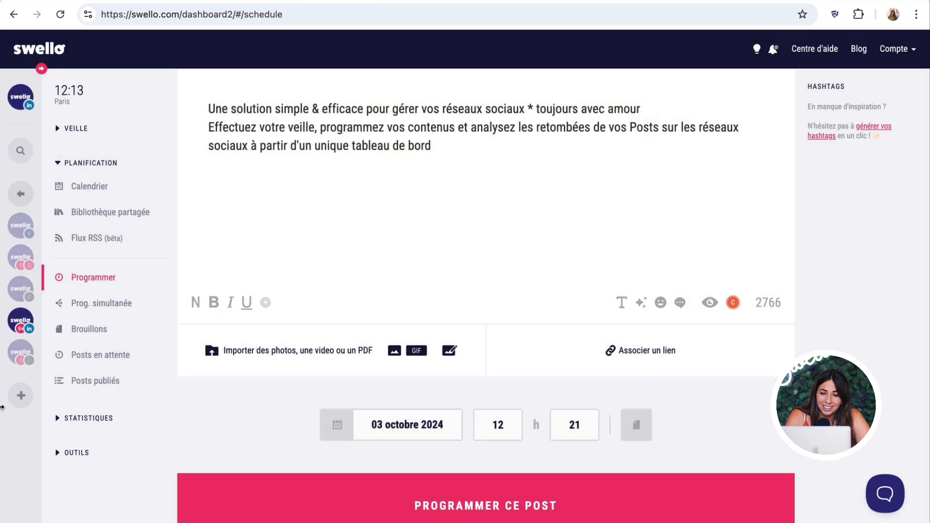
pyautogui.click(14, 257)
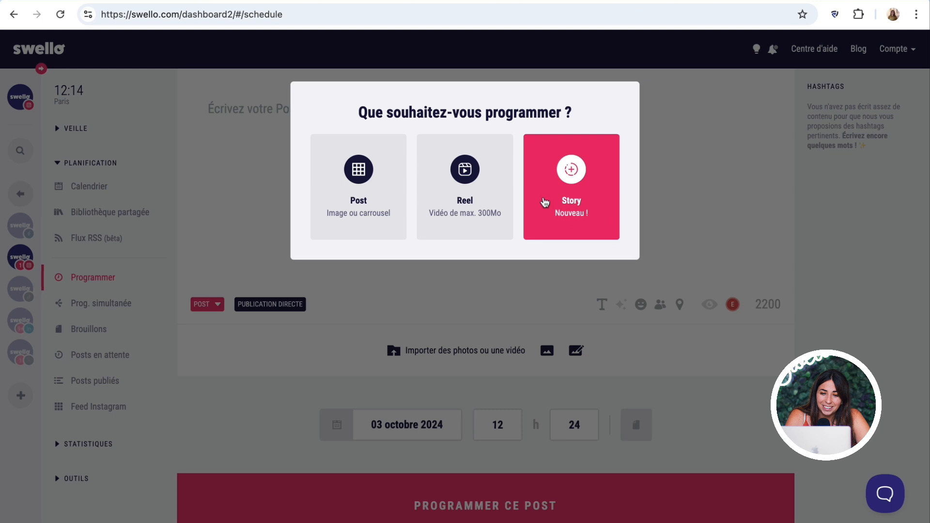
# - Start a regular Instagram image post and bring up the suggested Unsplash photos
pyautogui.click(389, 183)
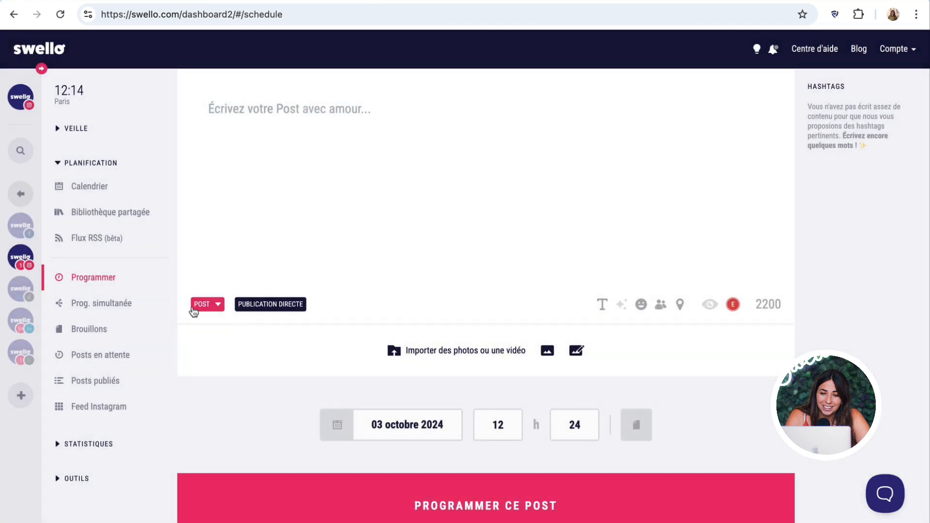
pyautogui.click(555, 350)
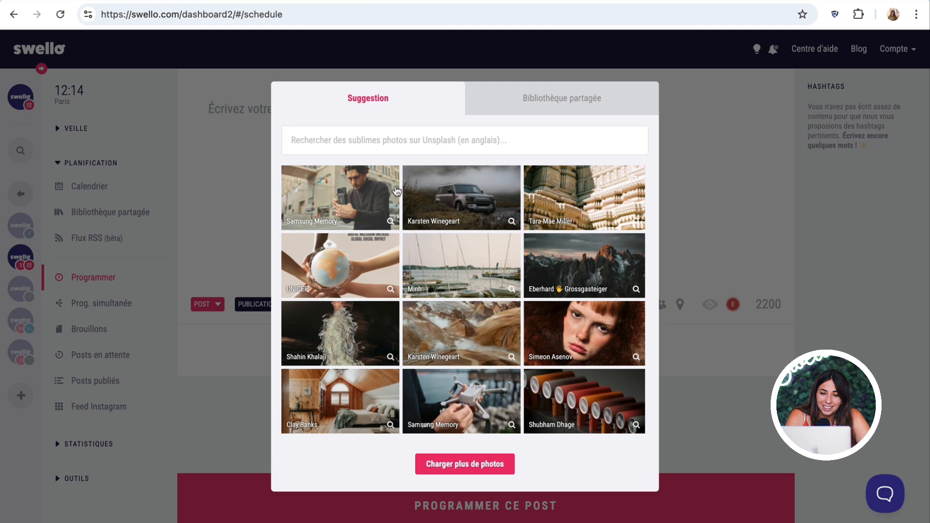
# - Attach the harbour boats photo, preview it in the Instagram feed, then go to Feed Instagram
pyautogui.click(461, 280)
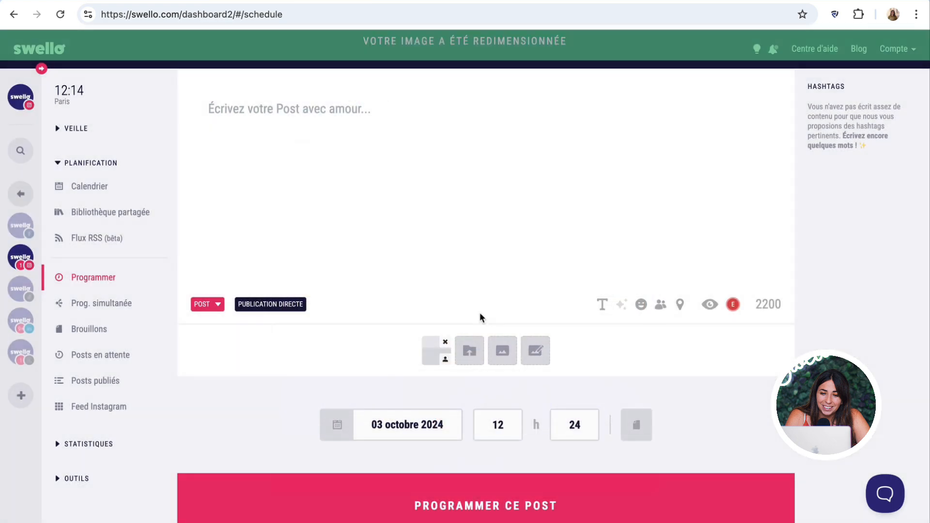
pyautogui.click(710, 305)
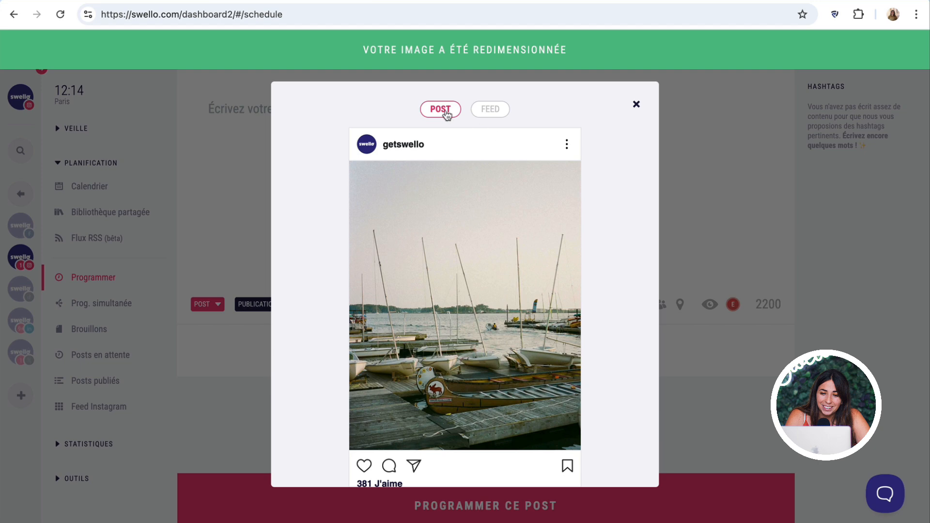
pyautogui.click(504, 113)
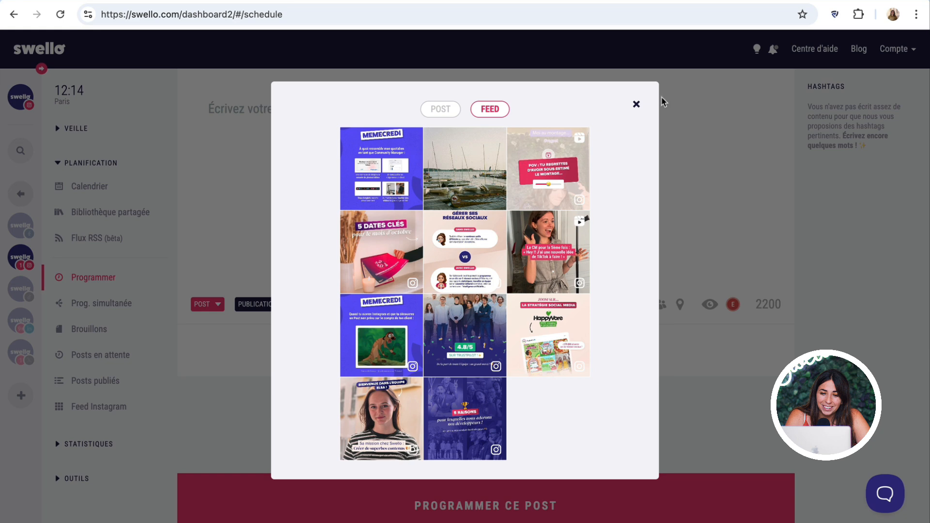
pyautogui.click(636, 104)
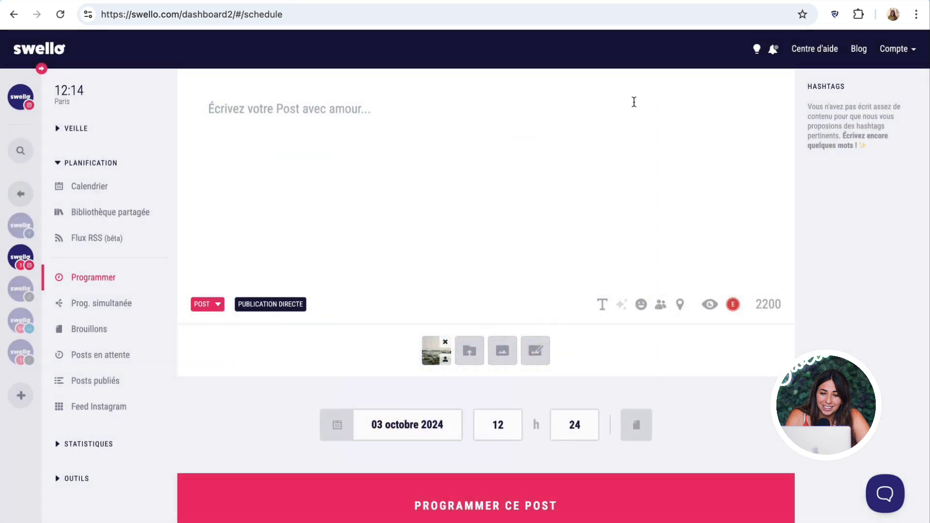
pyautogui.click(81, 410)
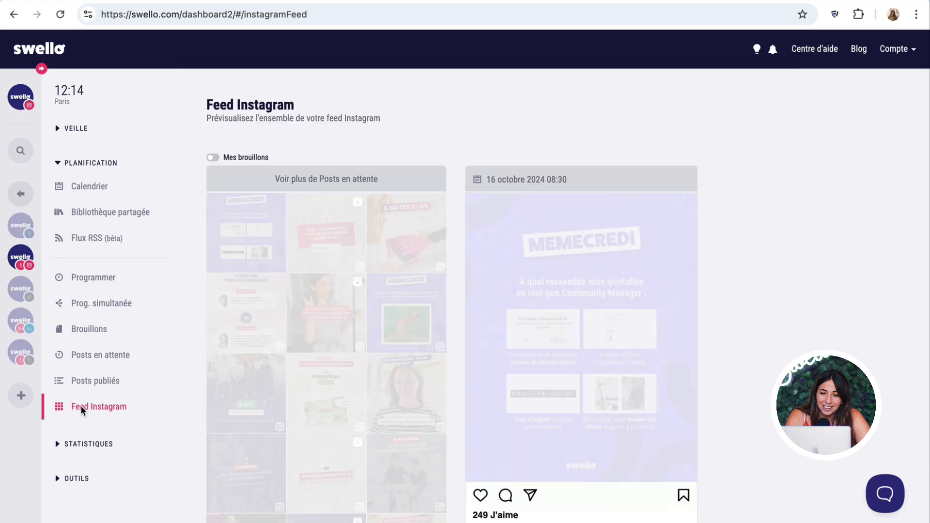
# - Show drafts in the feed grid, move the video post earlier, then switch to TikTok
pyautogui.click(214, 158)
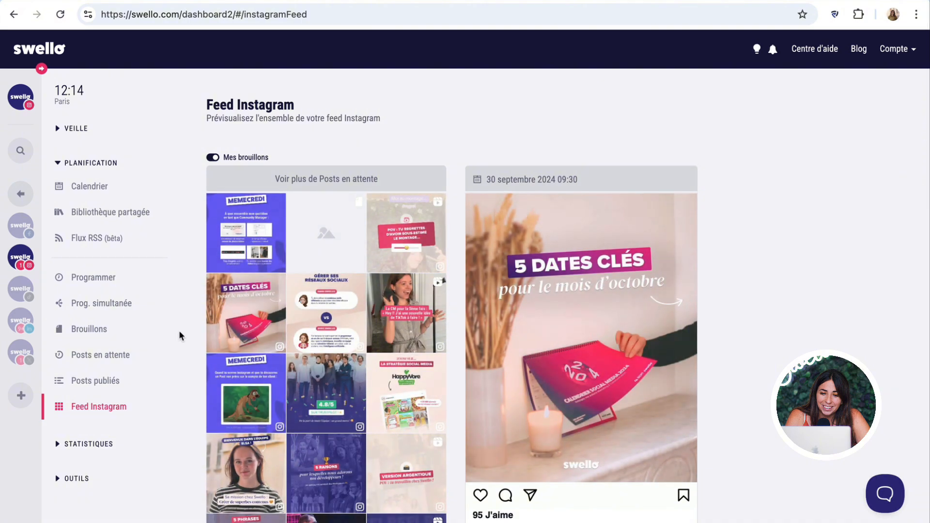
pyautogui.moveTo(338, 249)
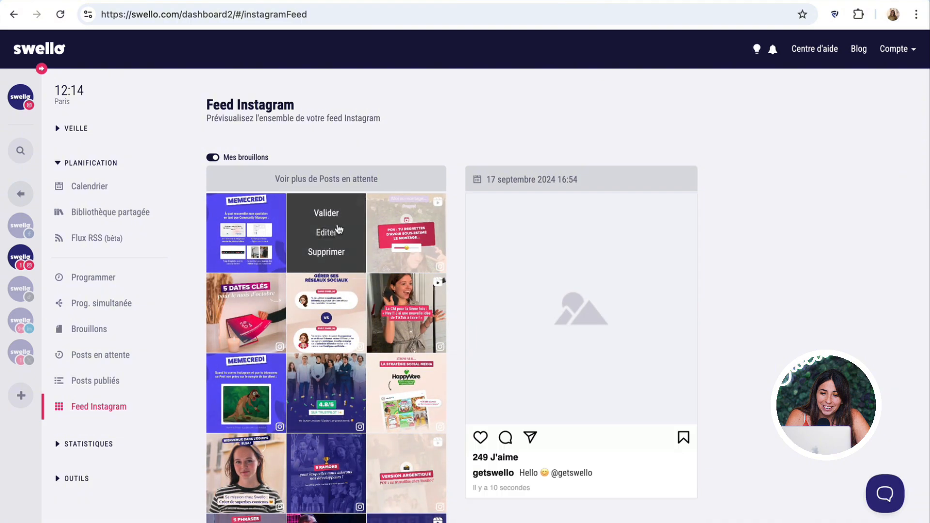
pyautogui.moveTo(338, 229); pyautogui.dragTo(417, 231)
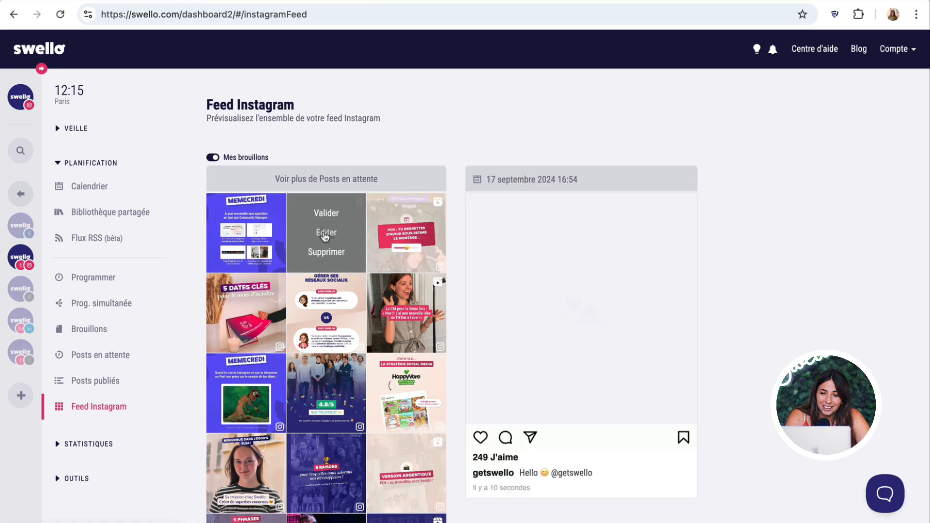
pyautogui.moveTo(402, 310); pyautogui.dragTo(232, 300)
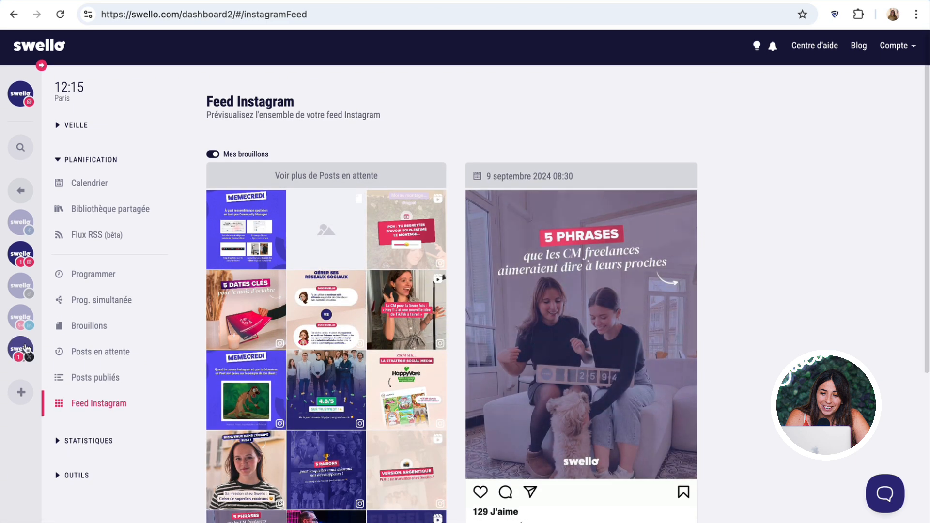
pyautogui.click(16, 283)
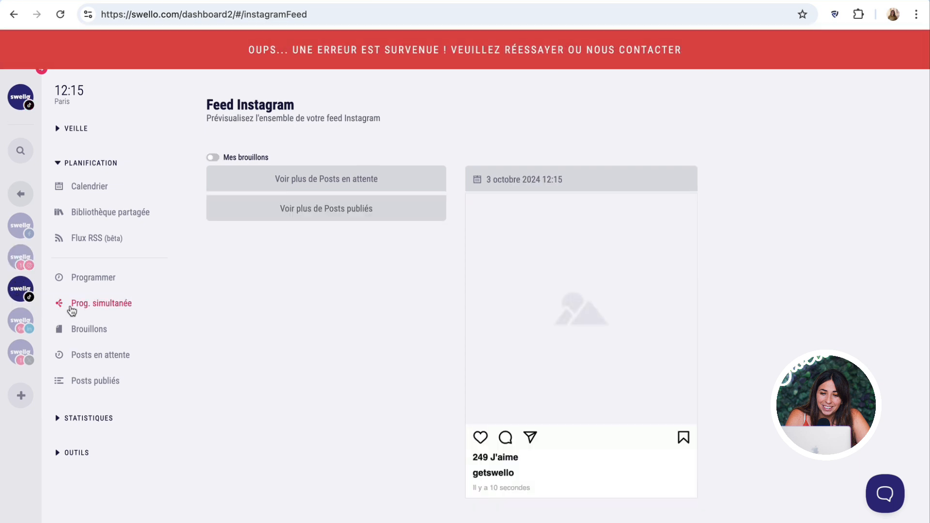
# - Open new post composers for TikTok, LinkedIn and X in turn, then go to simultaneous scheduling
pyautogui.click(77, 283)
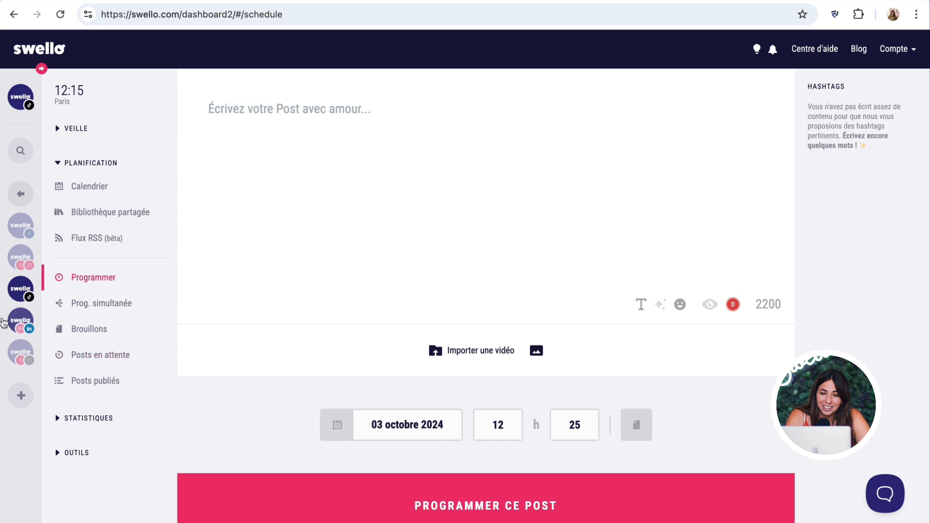
pyautogui.click(10, 317)
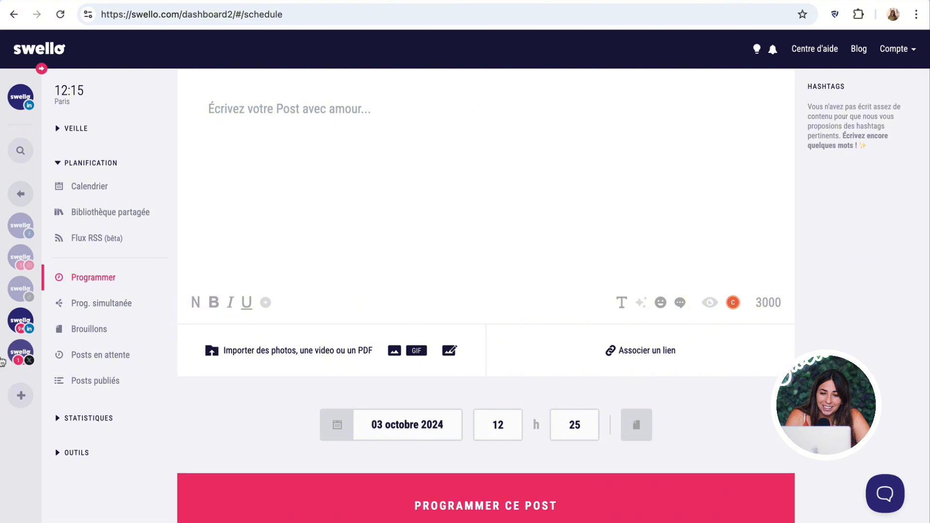
pyautogui.click(20, 352)
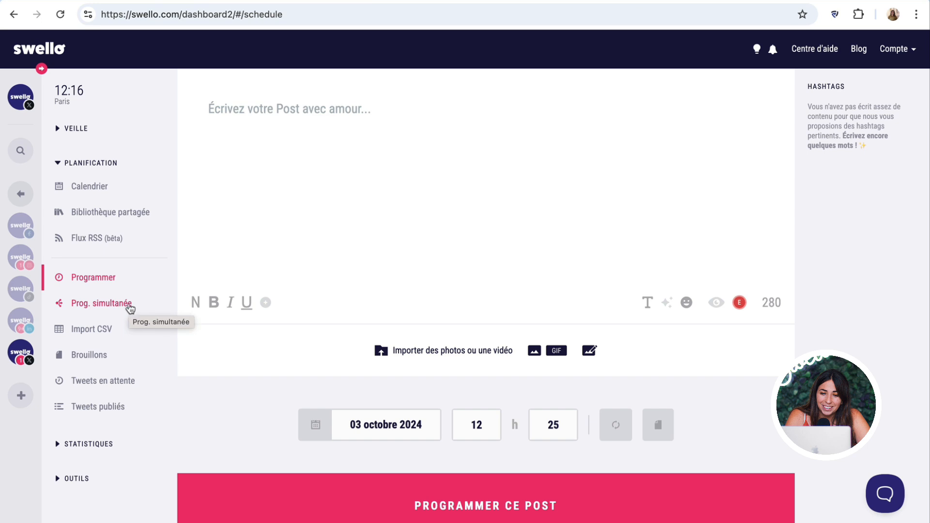
pyautogui.click(127, 306)
# - Select all five Swello profiles as targets for the simultaneous post
pyautogui.click(485, 294)
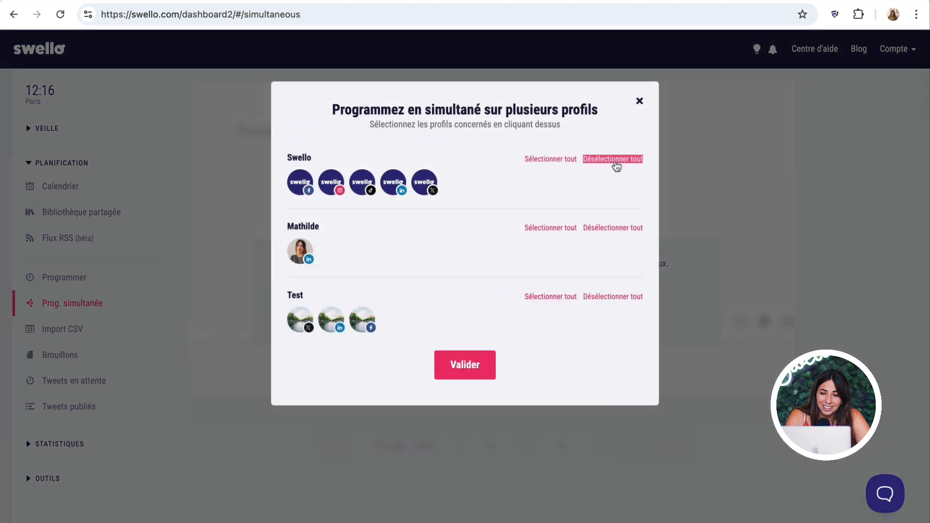
pyautogui.click(552, 160)
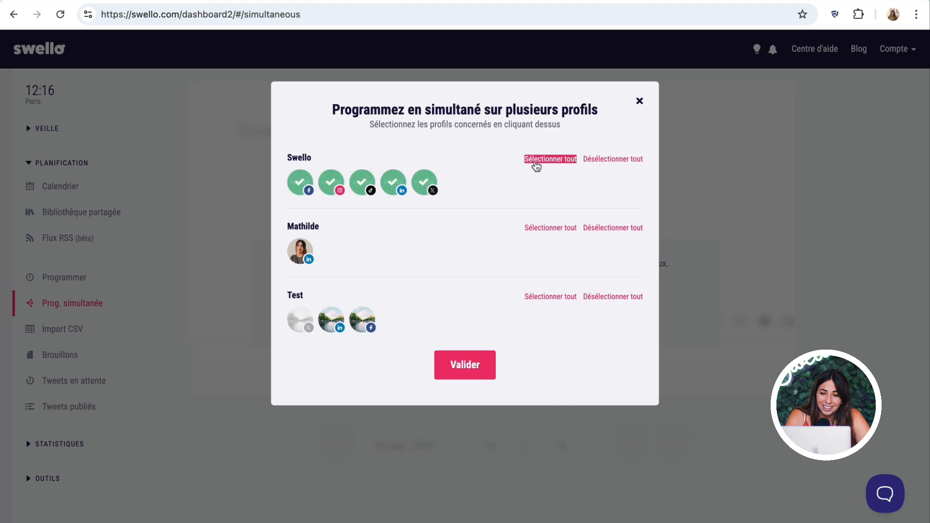
pyautogui.click(474, 366)
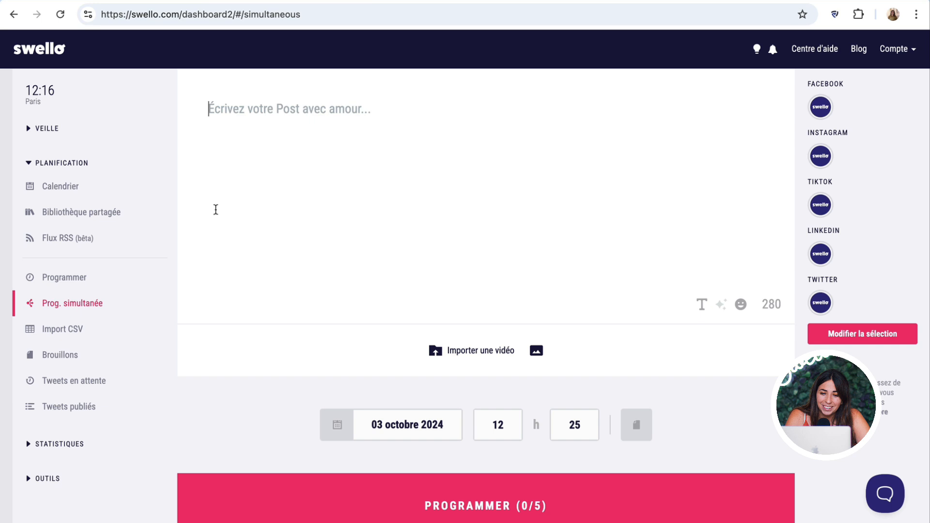
# - Write 'Bonjour' as the post text and mark it to be saved as a draft
pyautogui.click(230, 211)
pyautogui.write('Bonjour')
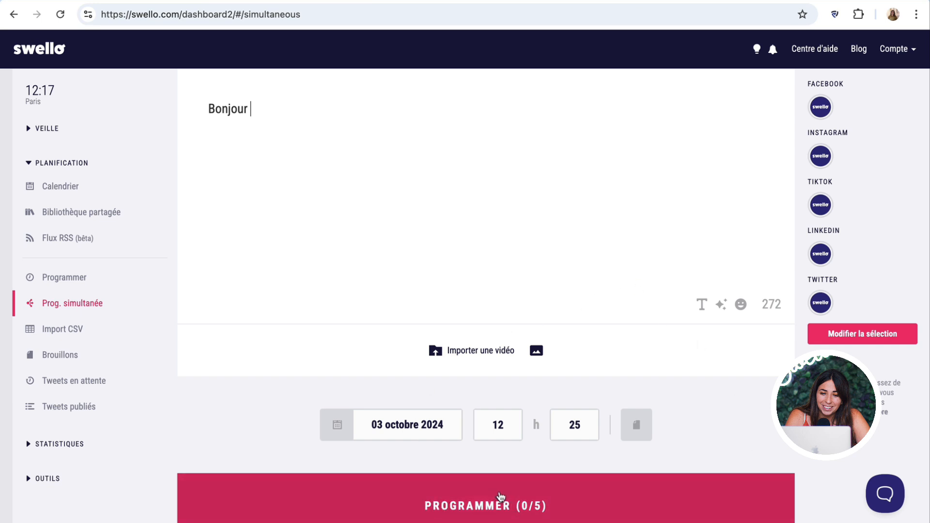
pyautogui.click(632, 435)
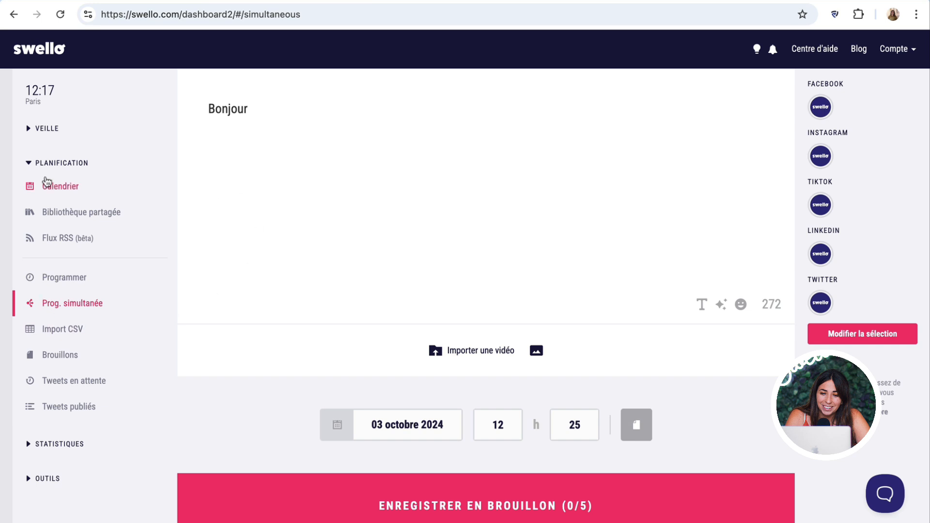
pyautogui.click(47, 182)
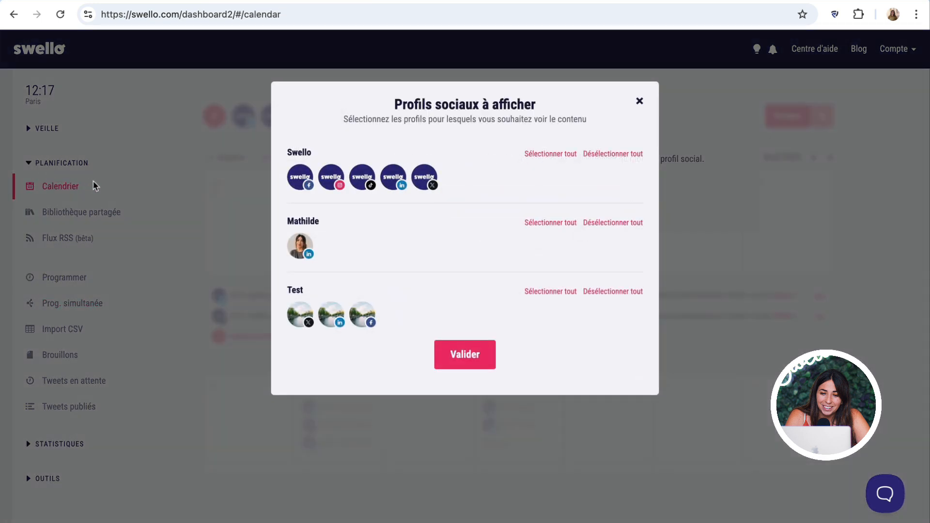
# - Show all Swello profiles on the calendar and preview the TikTok visibility post on 27 October
pyautogui.click(562, 154)
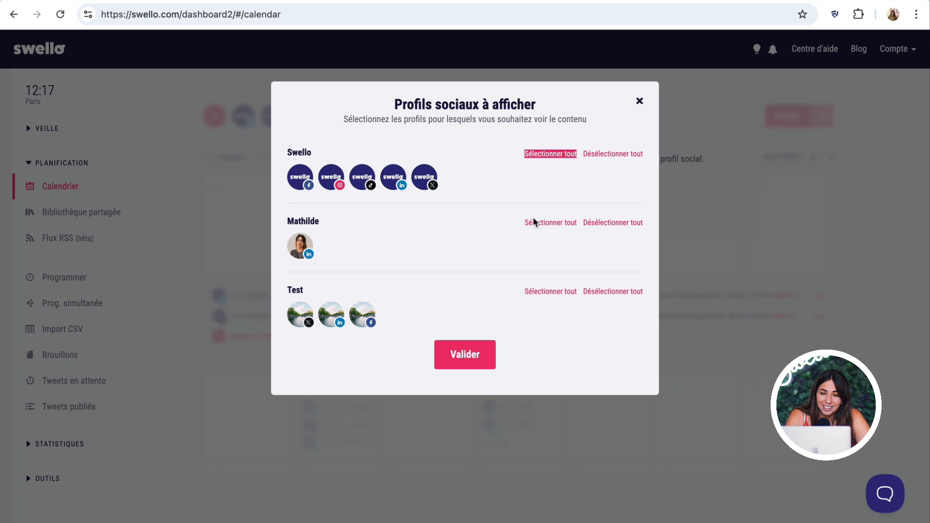
pyautogui.click(463, 355)
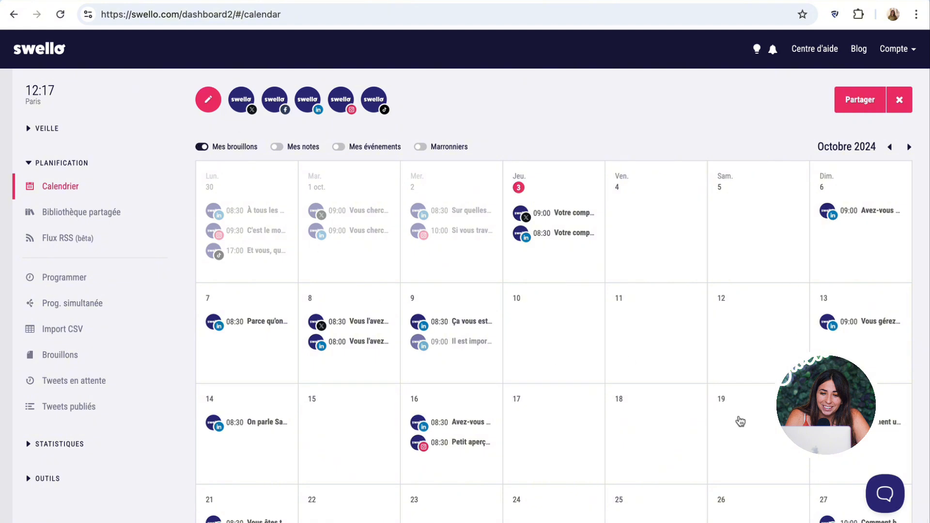
pyautogui.scroll(-3, 743, 420)
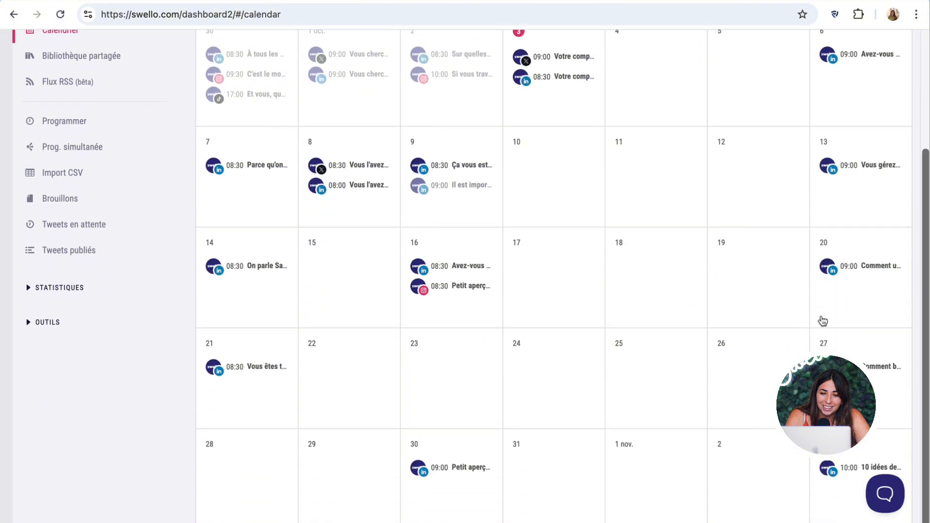
pyautogui.click(867, 347)
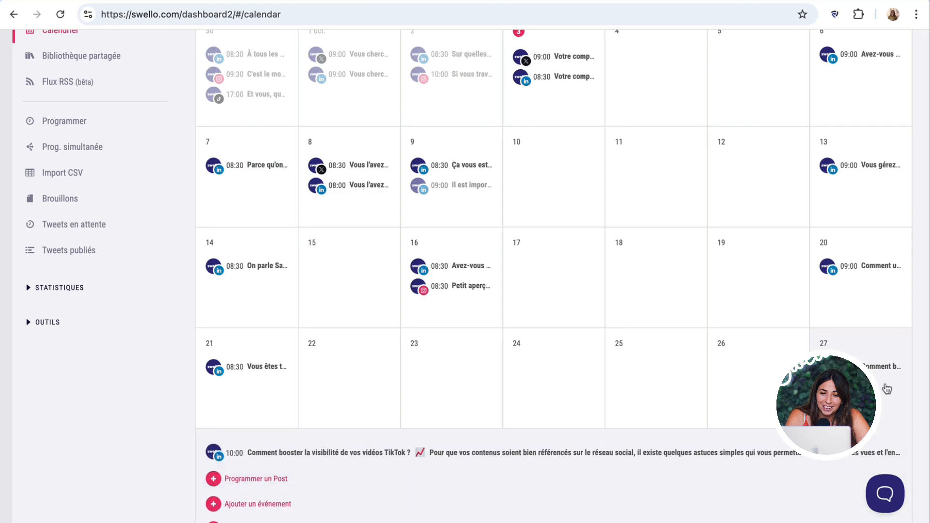
pyautogui.click(892, 451)
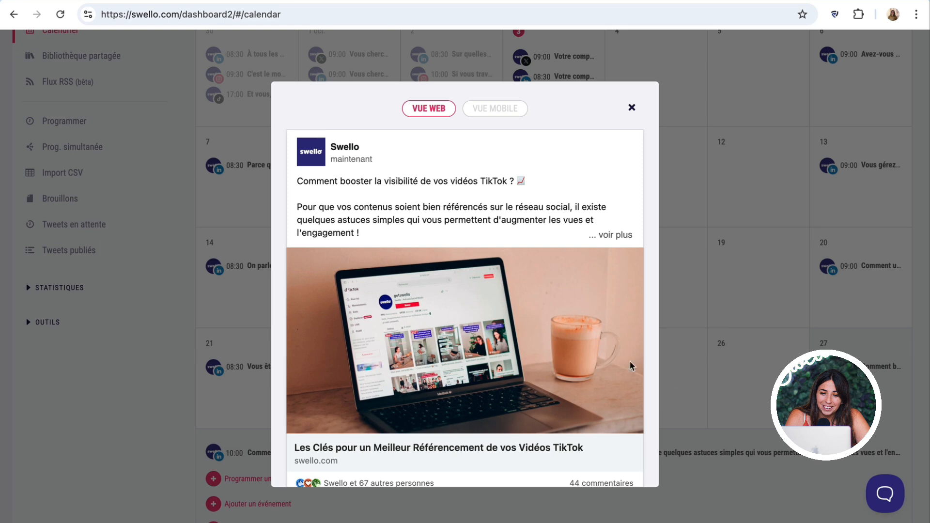
pyautogui.click(631, 107)
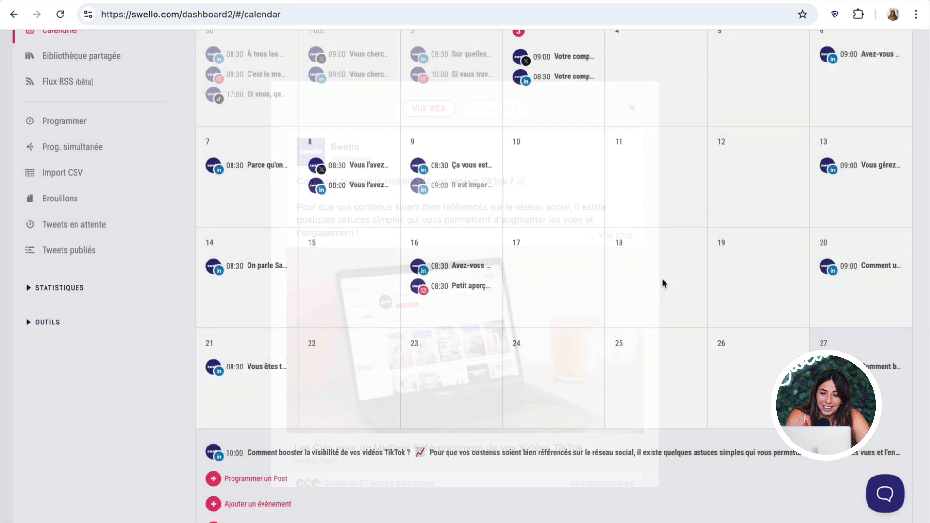
pyautogui.scroll(3, 661, 286)
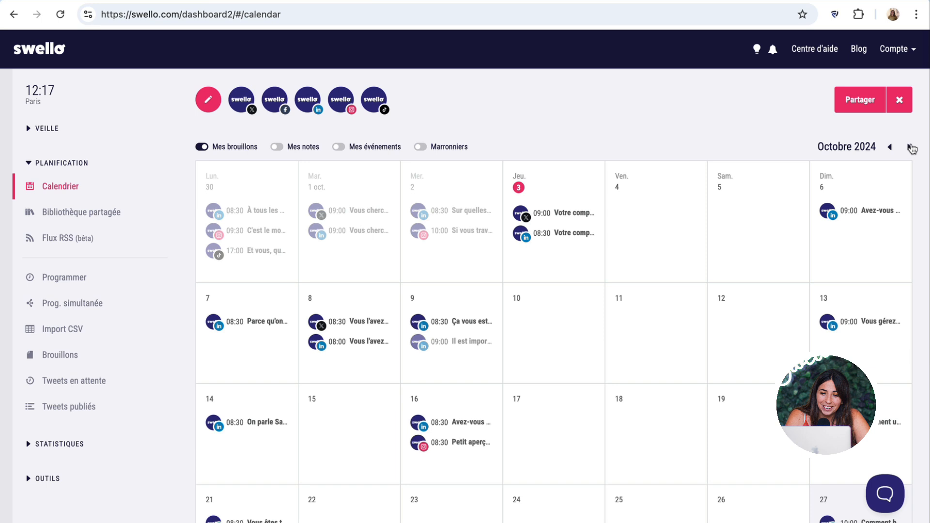
# - Browse ahead to January 2025, return to October 2024, and show notes on the calendar
pyautogui.click(911, 148)
pyautogui.doubleClick(911, 148)
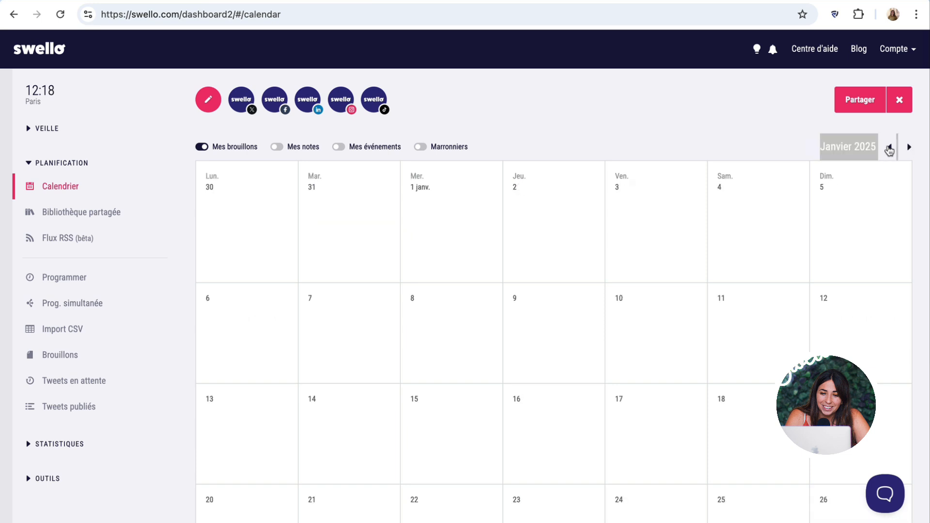
pyautogui.doubleClick(889, 150)
pyautogui.click(889, 148)
pyautogui.click(889, 148)
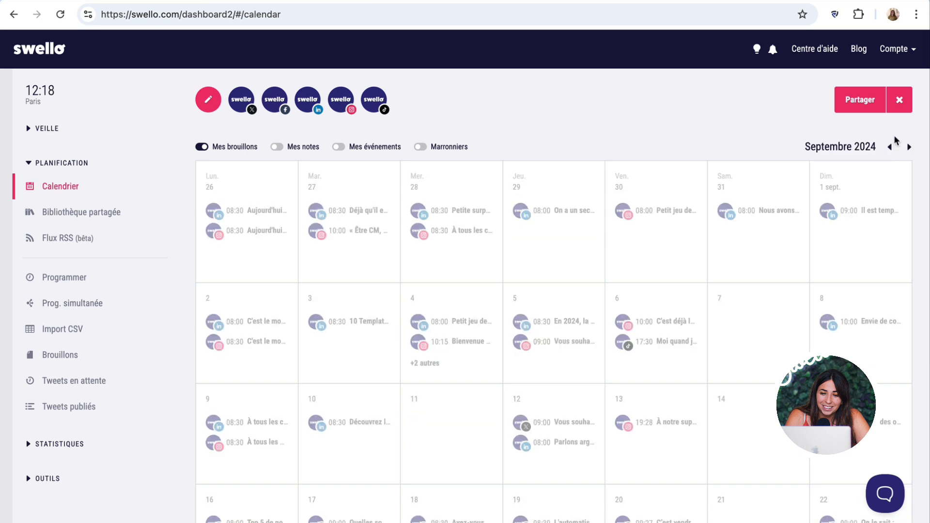
pyautogui.click(910, 149)
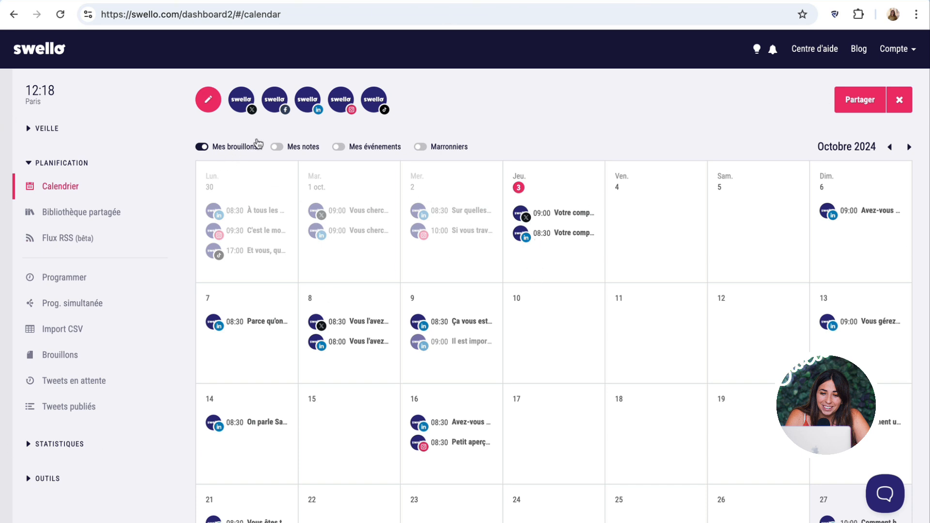
pyautogui.click(276, 147)
# - Add a 'Coucou' note on Friday 4 October linked to the Swello Facebook profile
pyautogui.click(641, 207)
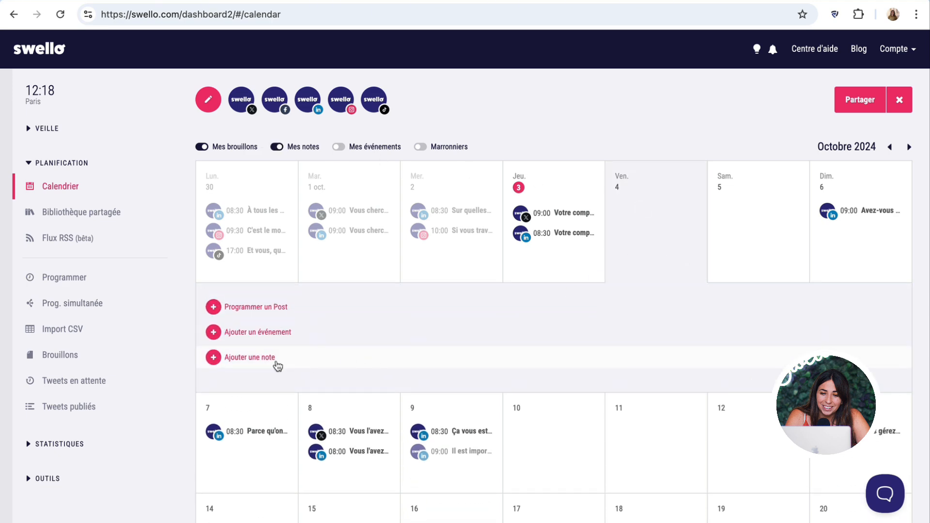
pyautogui.click(275, 361)
pyautogui.click(356, 109)
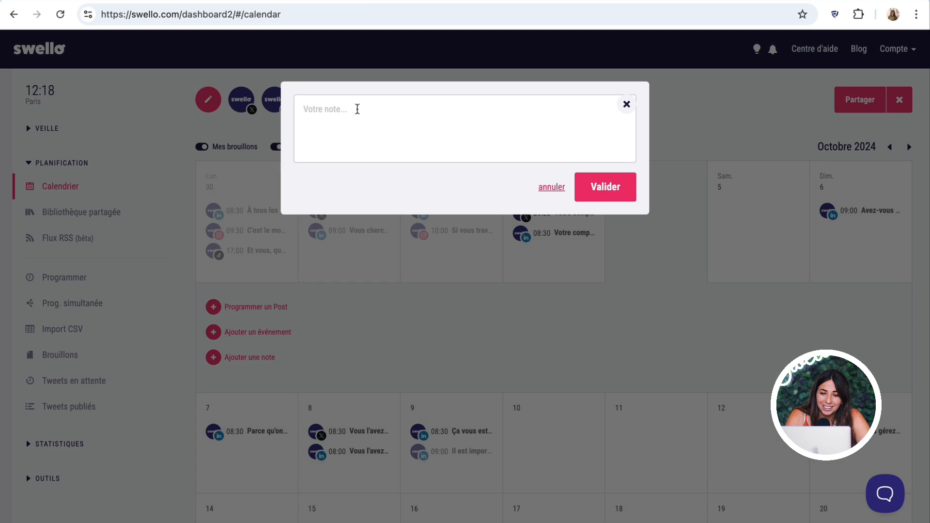
pyautogui.write('Coucou')
pyautogui.click(622, 189)
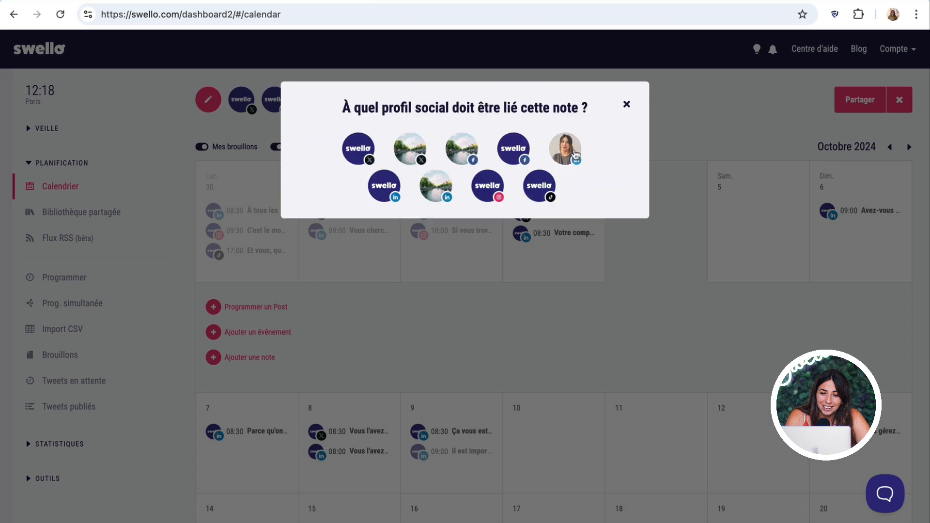
pyautogui.click(502, 152)
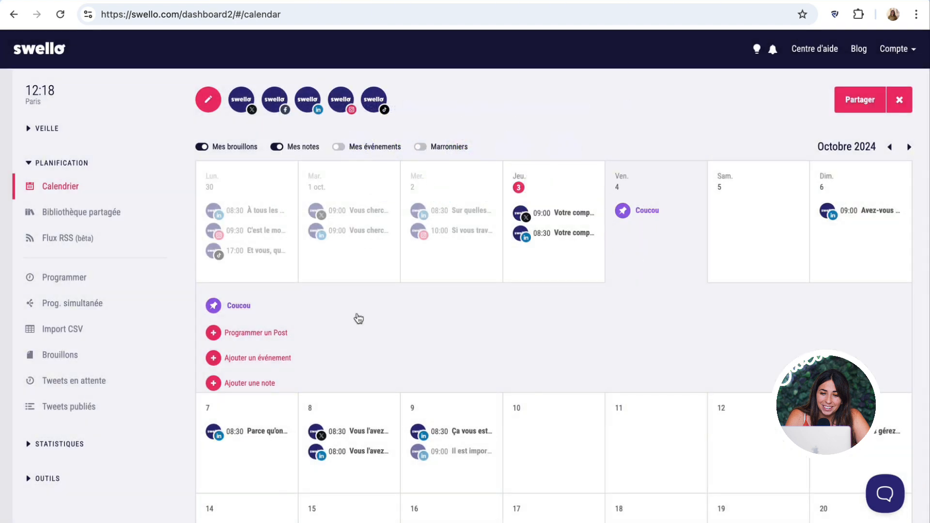
# - Add a 'Hello' event on Friday 4 October linked to the Swello X profile
pyautogui.click(261, 362)
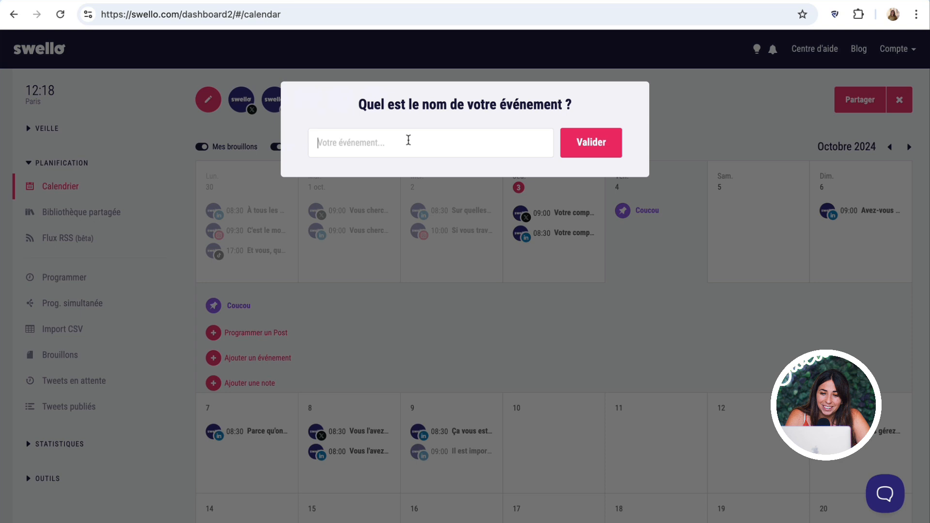
pyautogui.write('He')
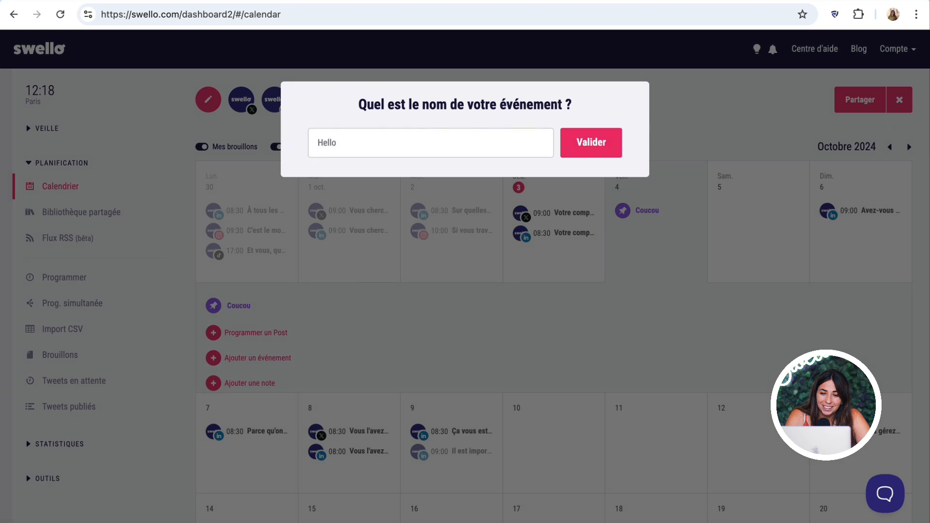
pyautogui.write('llo')
pyautogui.click(592, 142)
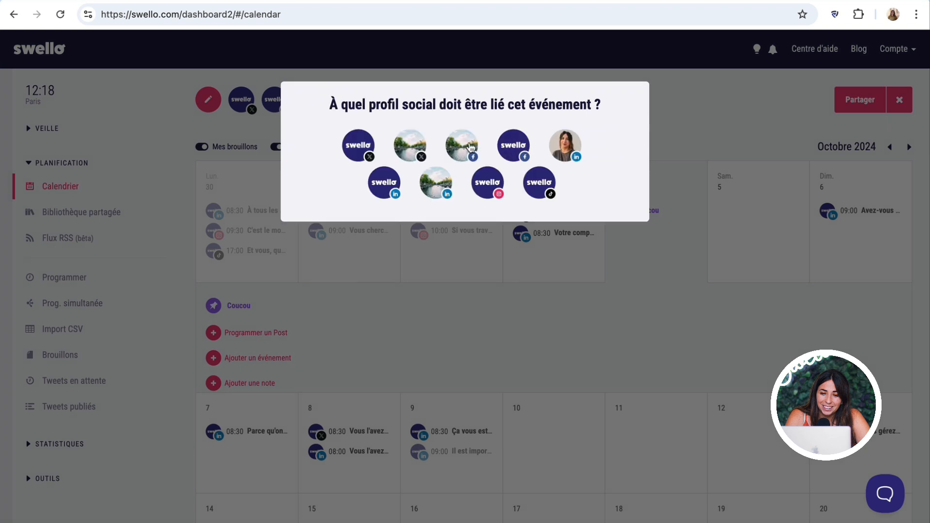
pyautogui.click(356, 145)
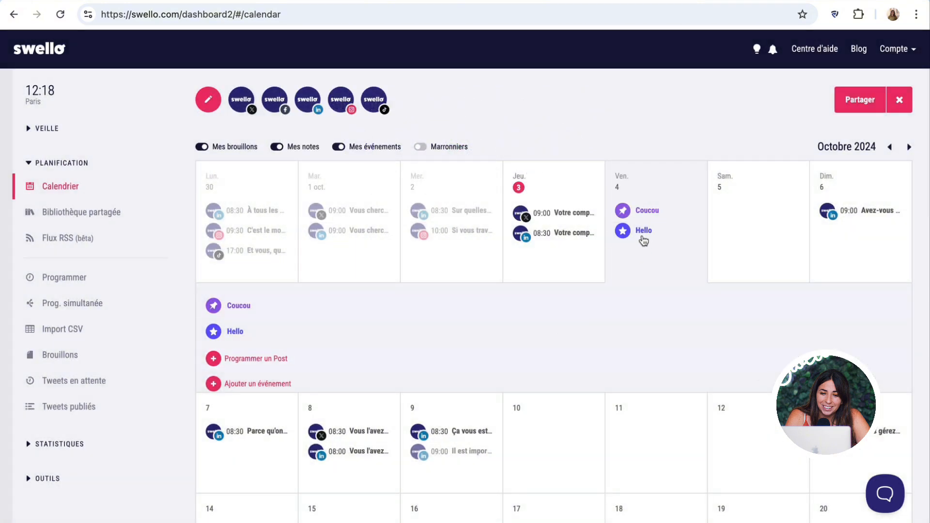
pyautogui.scroll(-1, 569, 203)
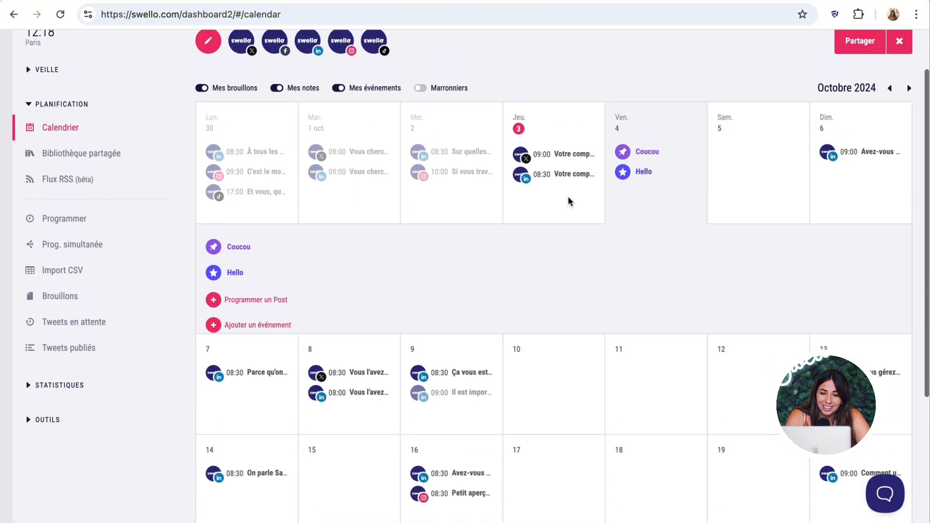
pyautogui.scroll(1, 568, 201)
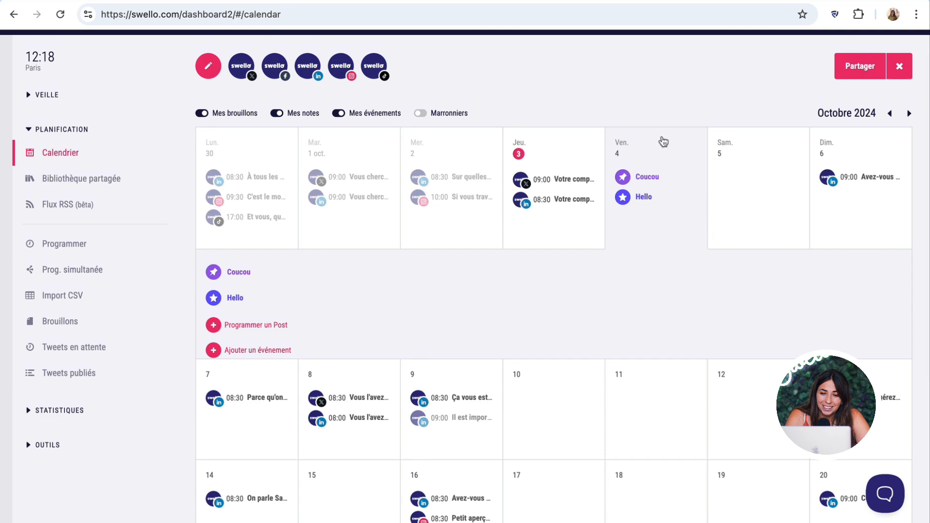
# - Turn on Marronniers observance days and list all of Friday 4's events
pyautogui.click(663, 141)
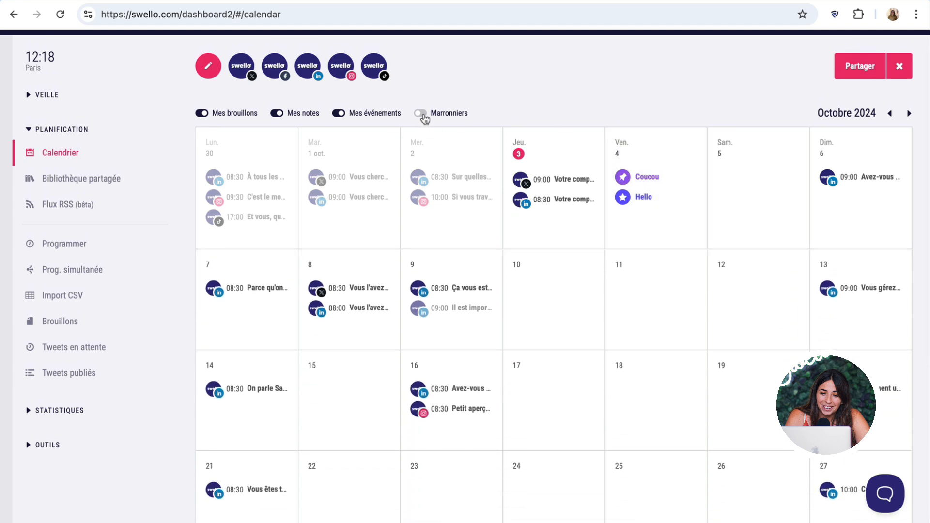
pyautogui.click(422, 114)
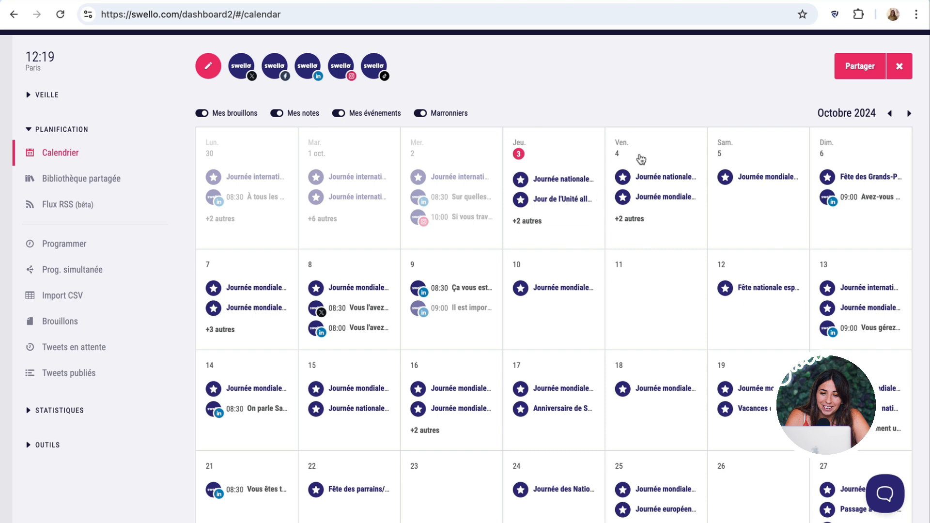
pyautogui.click(639, 158)
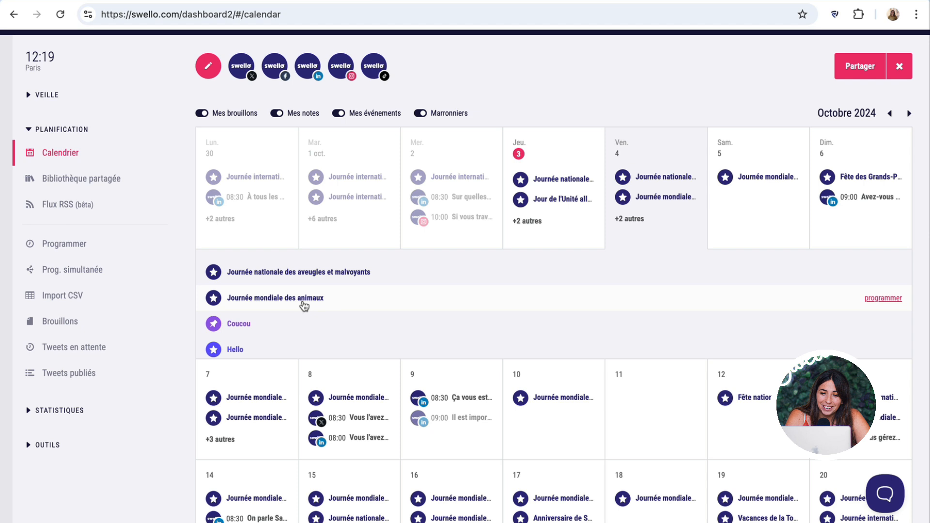
# - Collapse Friday 4's event list and turn off Mes notes on the October 2024 calendar
pyautogui.click(623, 158)
pyautogui.scroll(1, 628, 159)
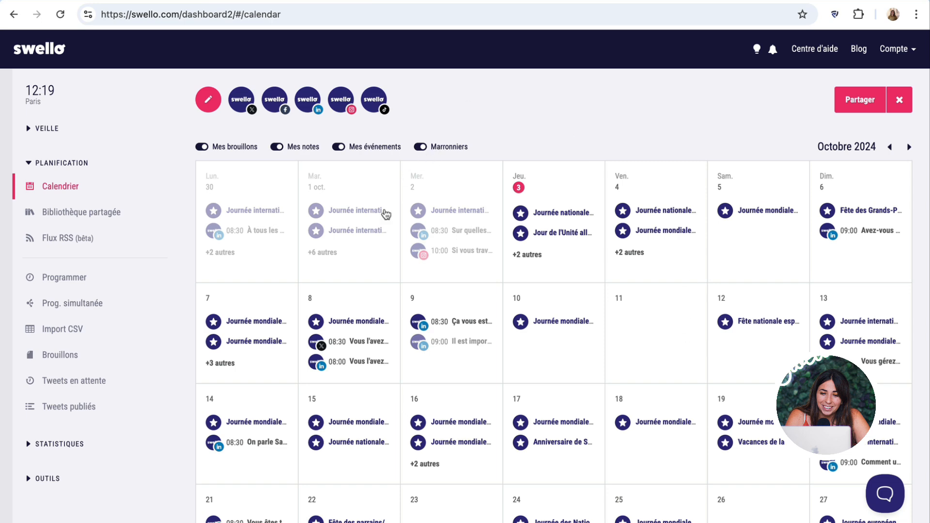
pyautogui.scroll(-2, 416, 179)
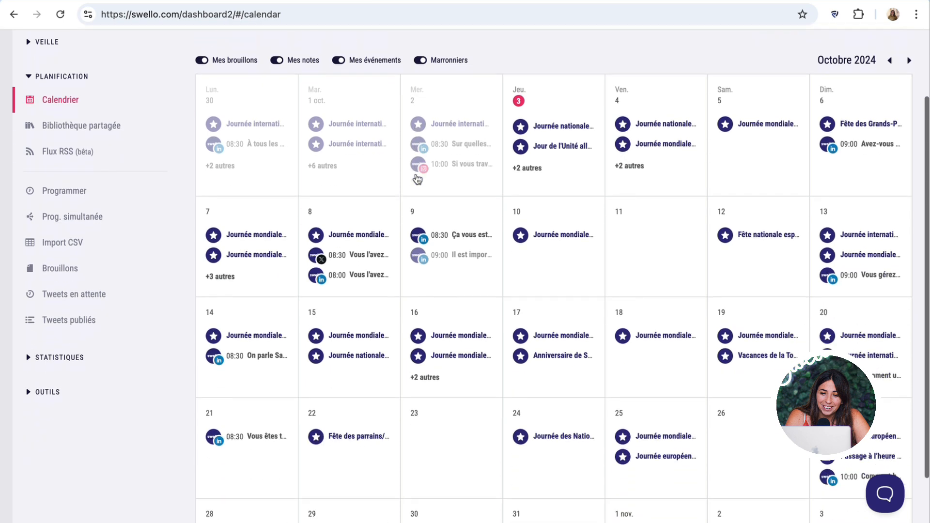
pyautogui.scroll(2, 421, 180)
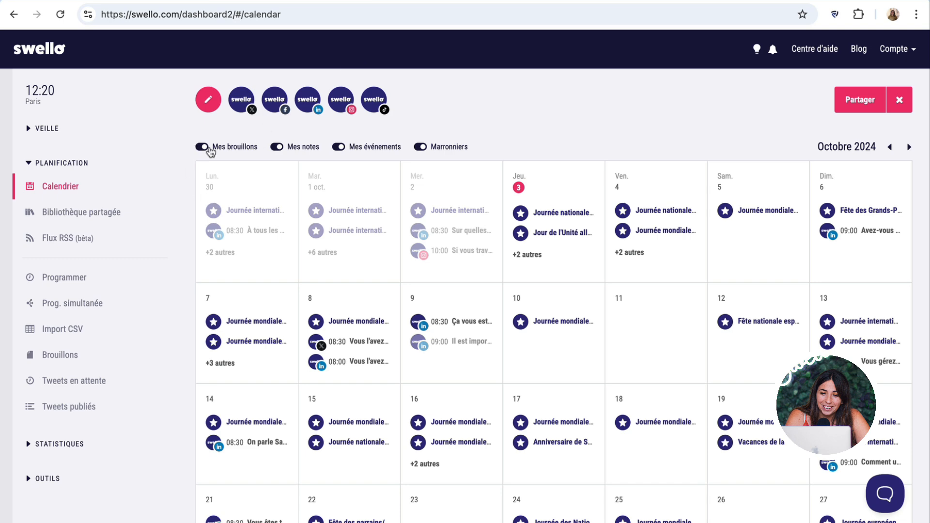
pyautogui.click(278, 148)
# - Hide events and Marronniers observance days from the calendar
pyautogui.click(338, 147)
pyautogui.click(420, 147)
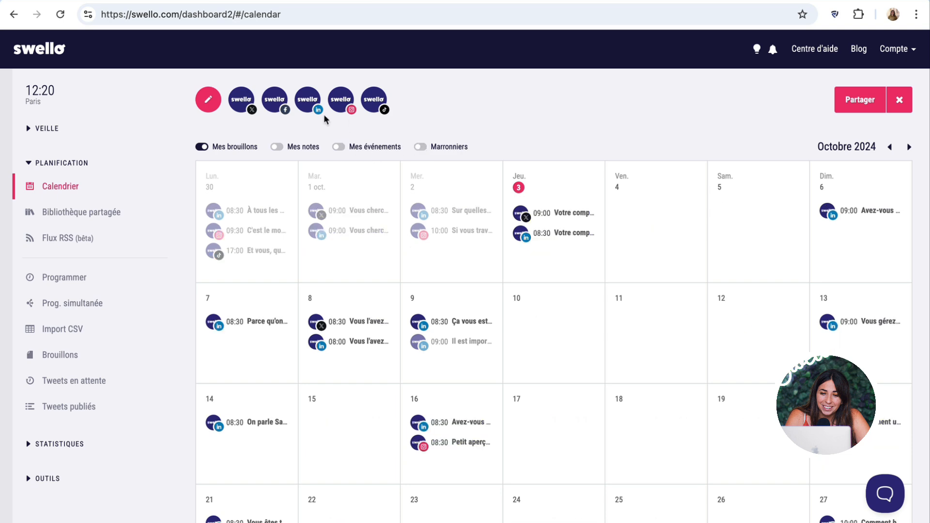
pyautogui.scroll(-4, 812, 338)
pyautogui.scroll(4, 812, 338)
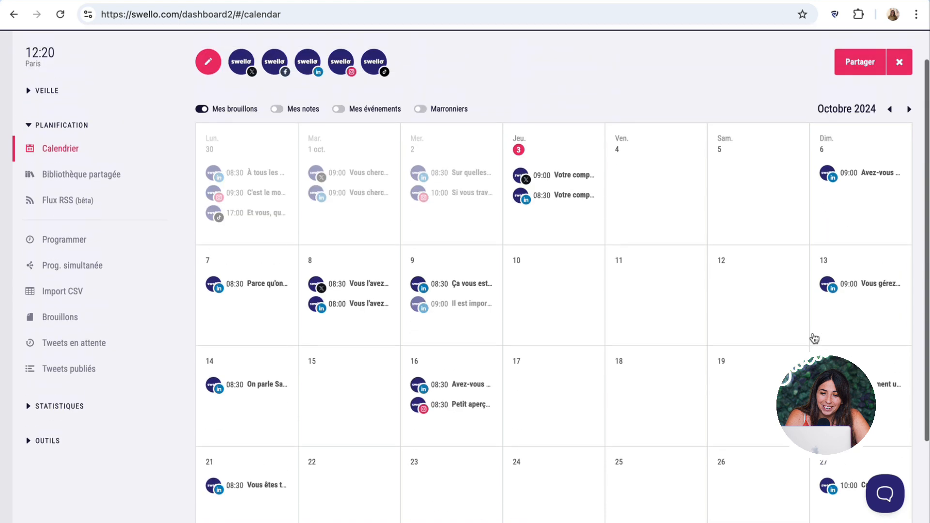
# - Open the copied calendar share link in a new tab, preview the 13 October 09:00 post, then return
pyautogui.click(860, 106)
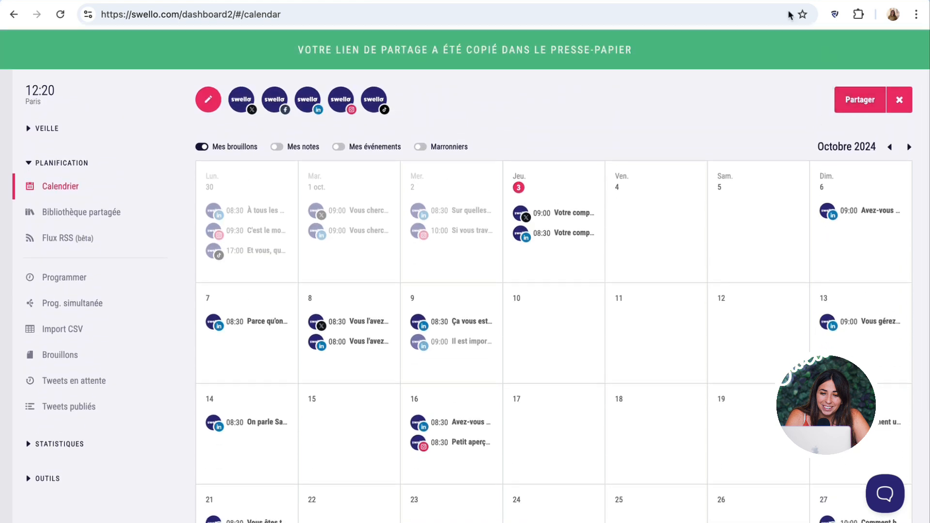
pyautogui.hotkey('ctrl', 't')
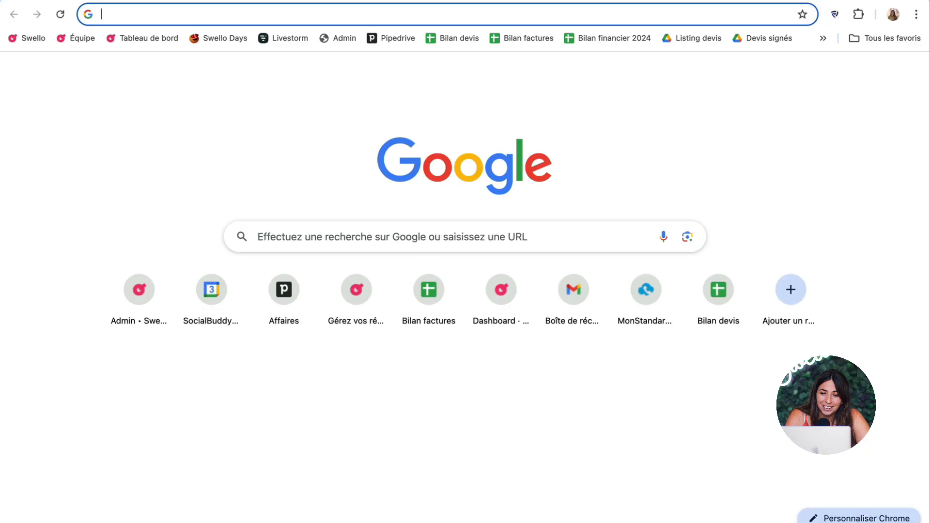
pyautogui.press('Return')
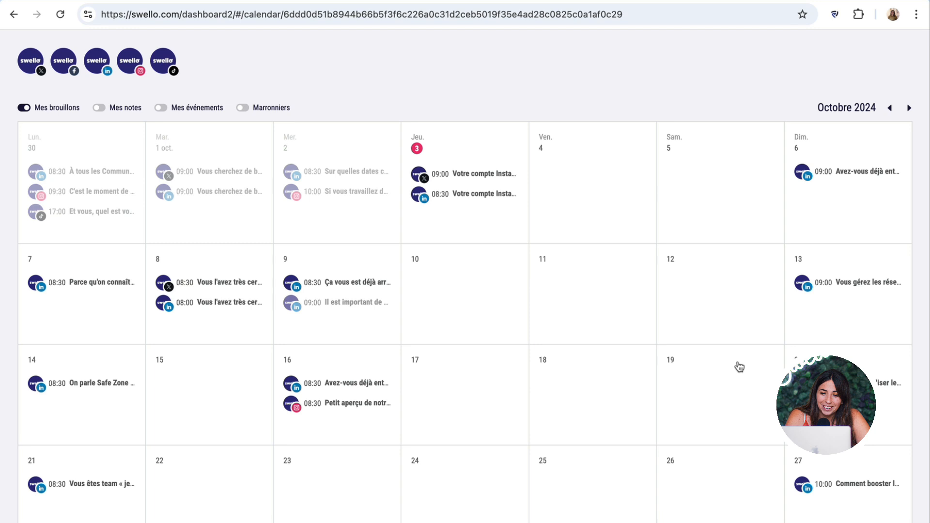
pyautogui.click(839, 323)
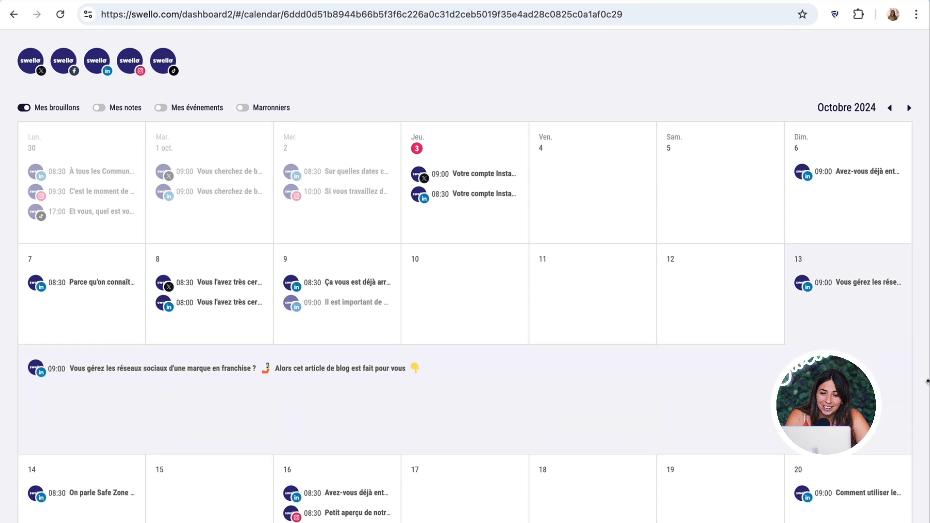
pyautogui.click(884, 366)
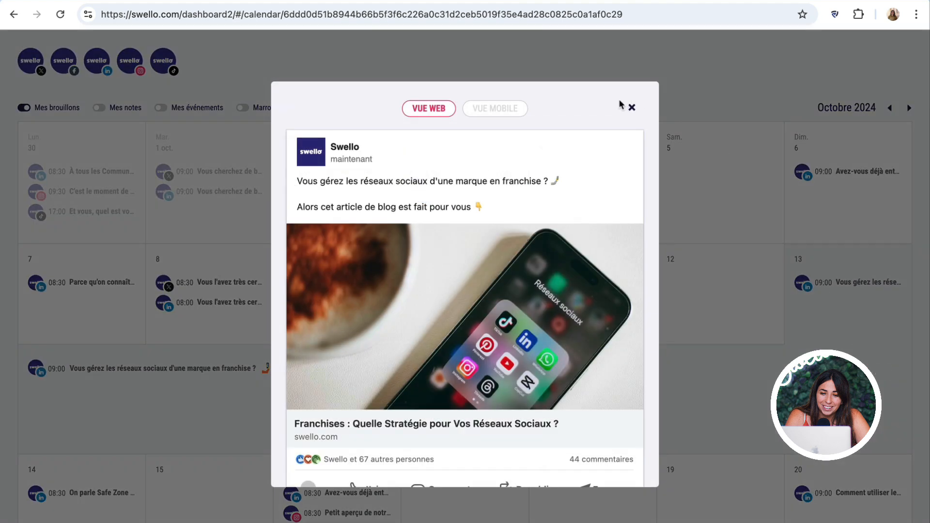
pyautogui.click(632, 108)
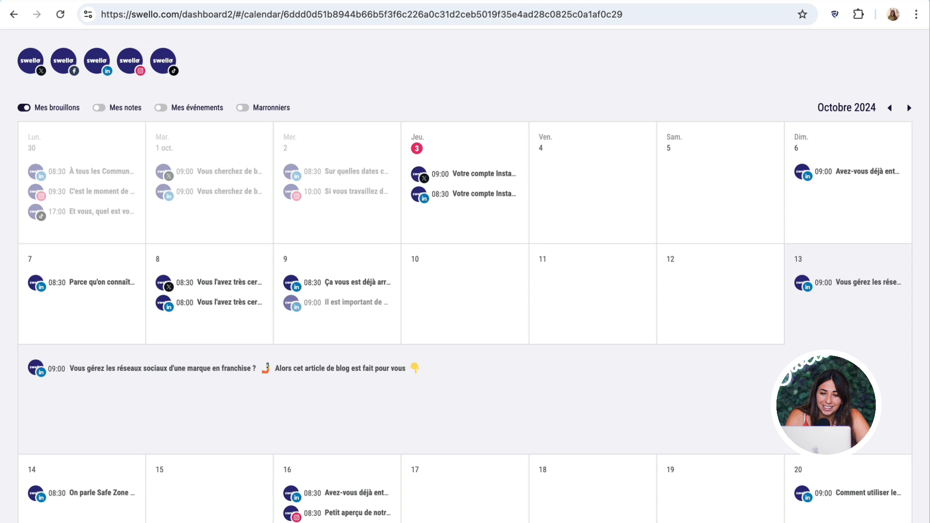
pyautogui.click(543, 1)
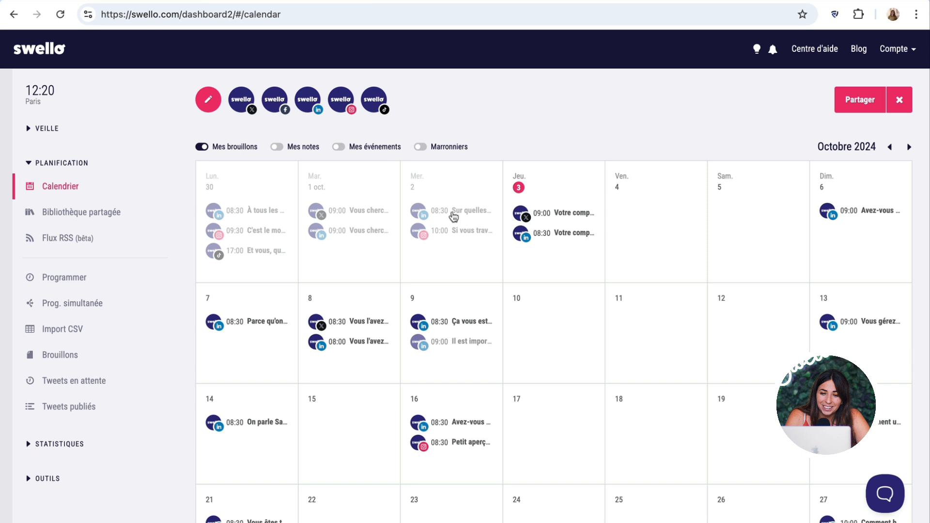
# - Collapse Planification and expand Outils to reach the Réducteur de lien page
pyautogui.click(29, 163)
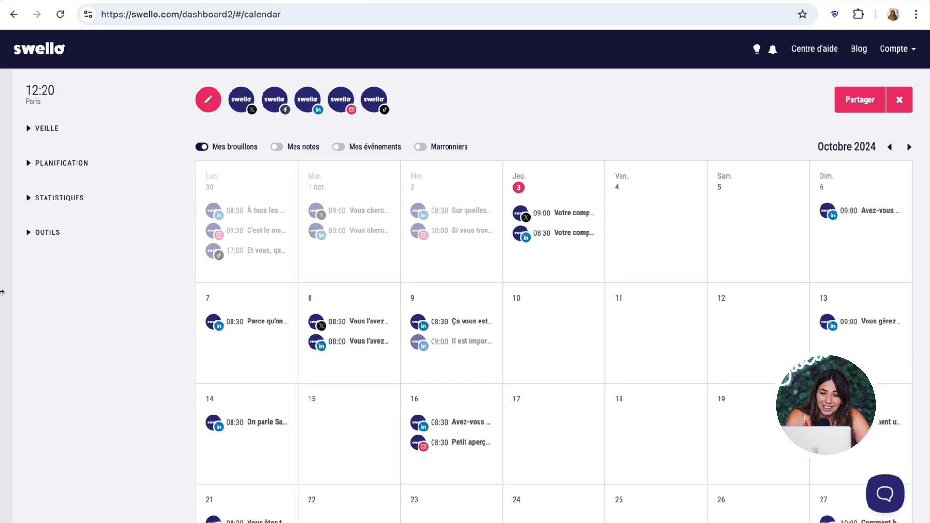
pyautogui.rightClick(48, 233)
pyautogui.click(39, 239)
pyautogui.click(45, 236)
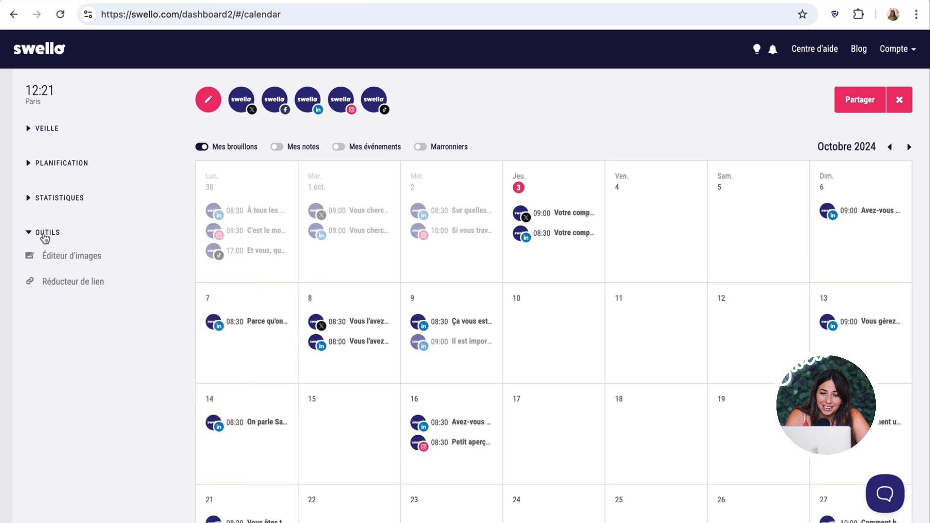
pyautogui.click(58, 281)
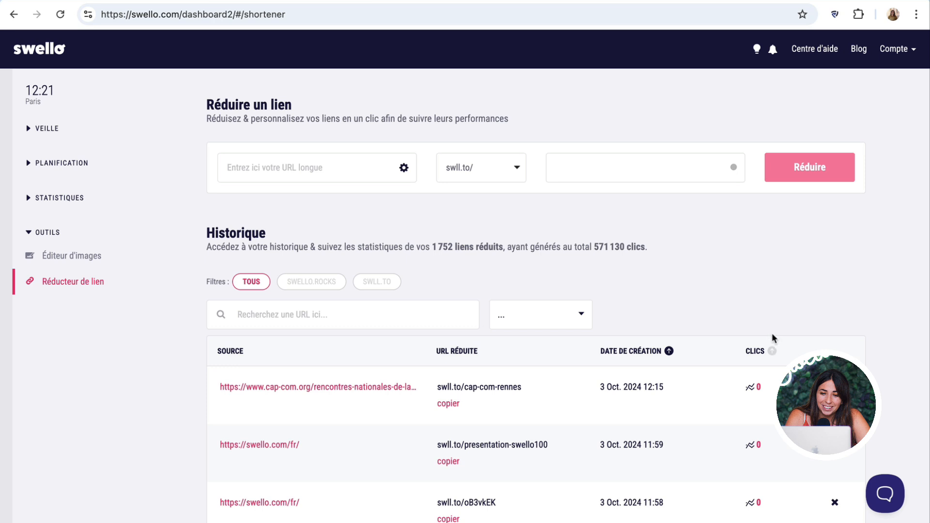
# - Scroll the Historique table and open the 552-click statistics for swll.to/fond-bureautique-1024
pyautogui.scroll(-2, 772, 333)
pyautogui.scroll(2, 771, 333)
pyautogui.scroll(-1, 359, 366)
pyautogui.scroll(-2, 358, 366)
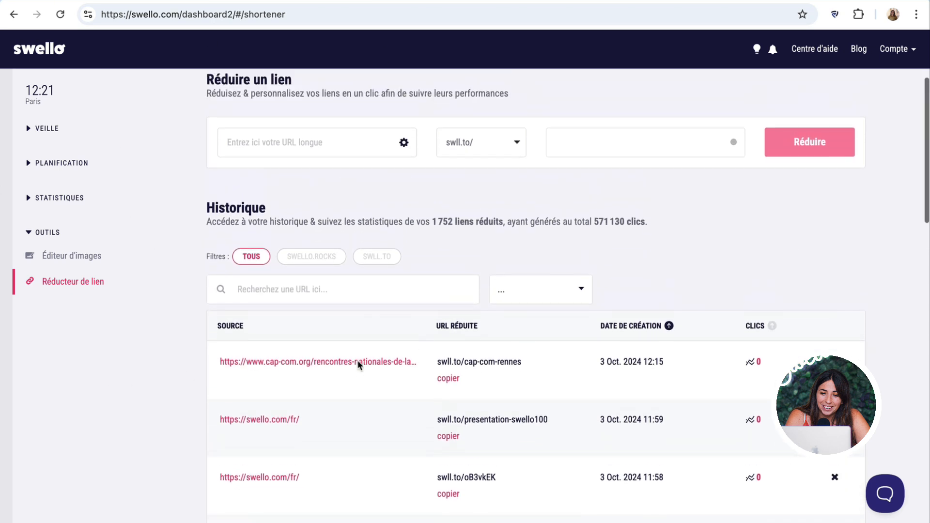
pyautogui.scroll(2, 356, 365)
pyautogui.moveTo(426, 228); pyautogui.dragTo(506, 230)
pyautogui.click(506, 229)
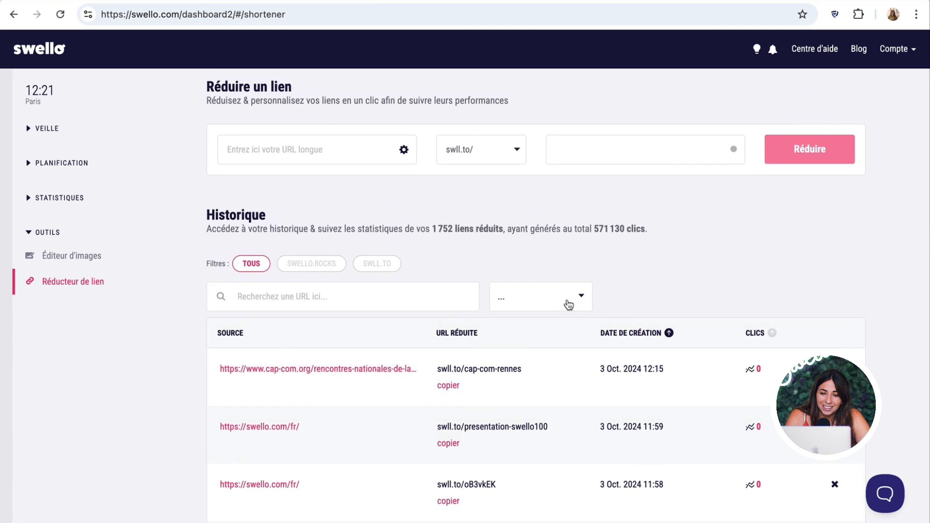
pyautogui.scroll(-4, 563, 305)
pyautogui.scroll(-15, 562, 315)
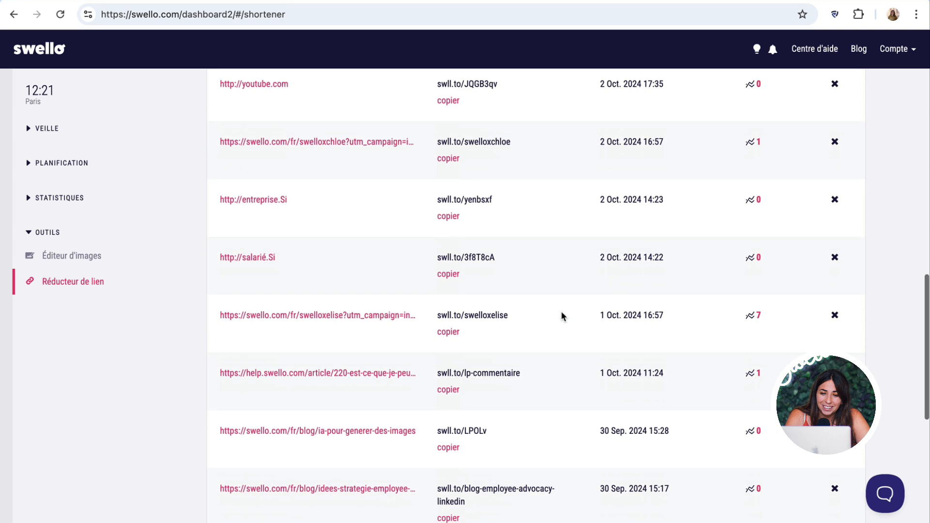
pyautogui.scroll(-3, 561, 316)
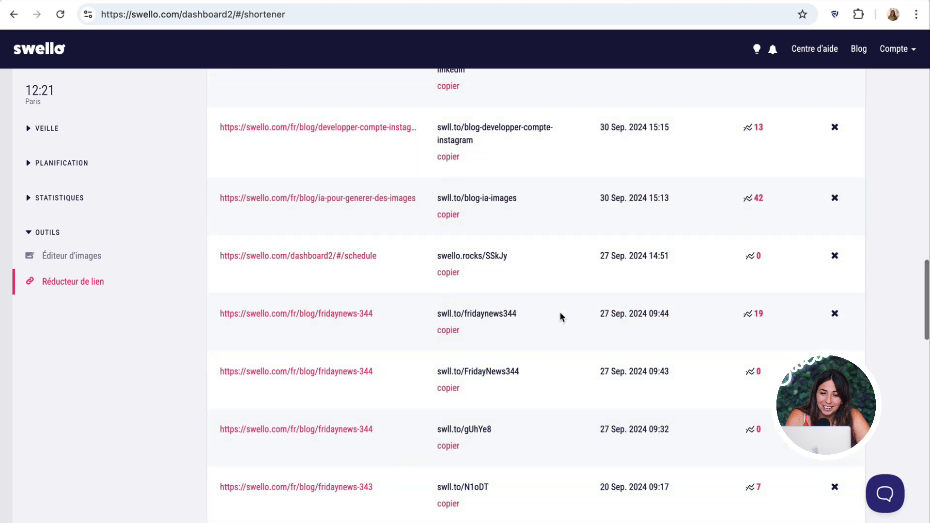
pyautogui.scroll(-7, 560, 315)
pyautogui.scroll(2, 560, 316)
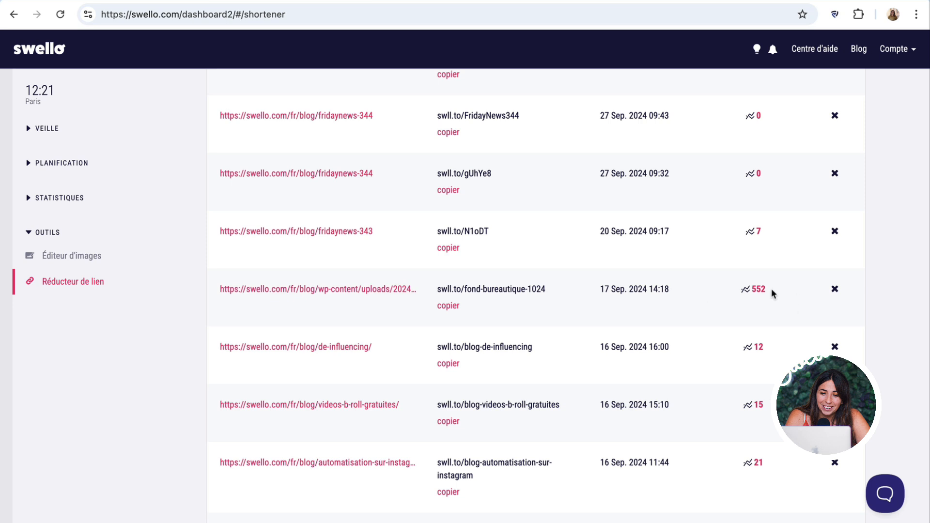
pyautogui.click(755, 292)
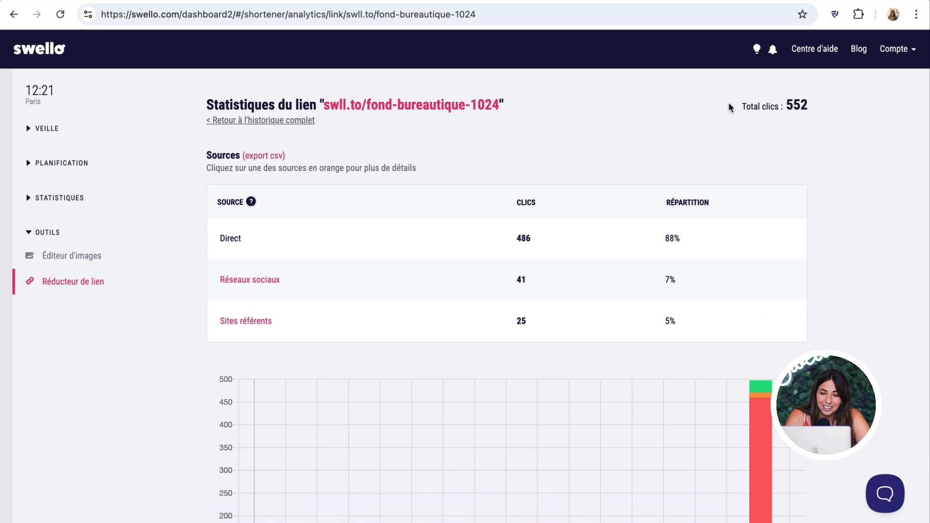
pyautogui.moveTo(729, 107); pyautogui.dragTo(811, 107)
# - View the Sites référents breakdown of the link's clicks, then return to the overview
pyautogui.click(814, 101)
pyautogui.scroll(-1, 226, 240)
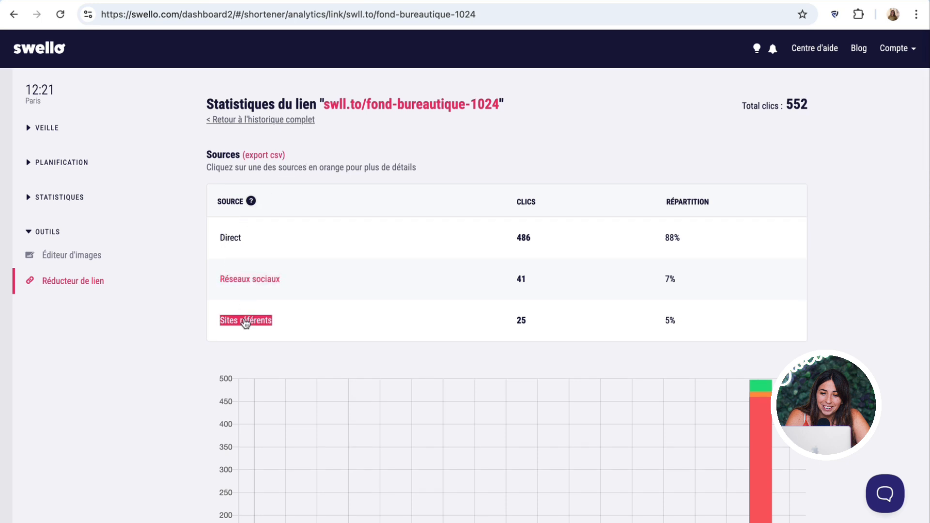
pyautogui.click(245, 321)
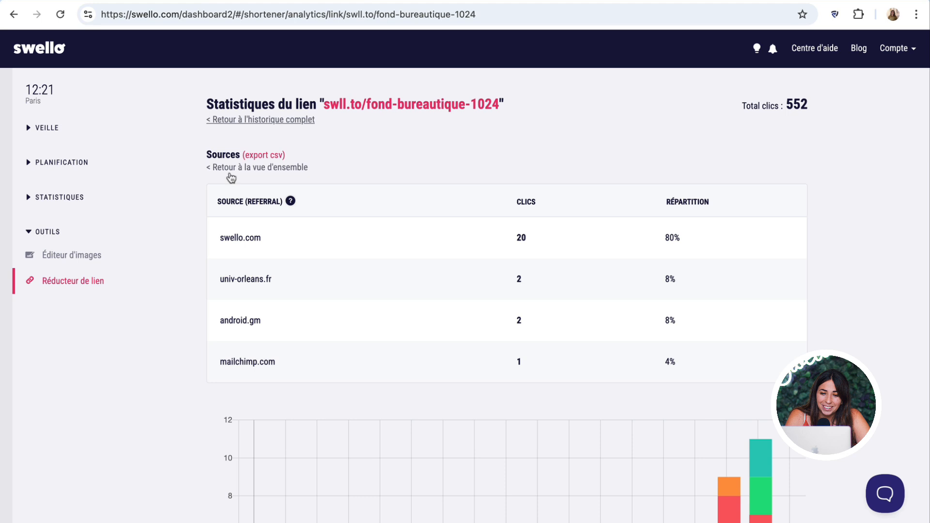
pyautogui.click(231, 170)
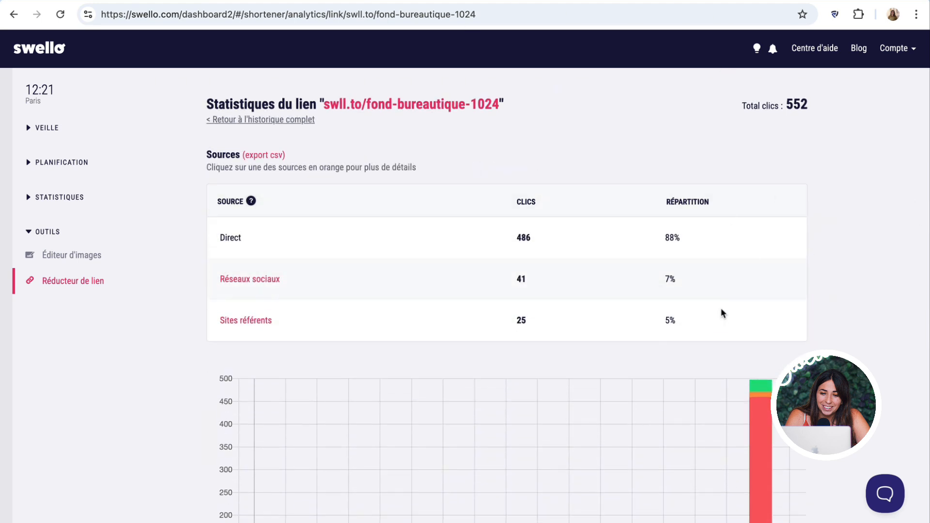
# - Scroll through the click charts and go back to the full short-link history
pyautogui.scroll(-3, 724, 313)
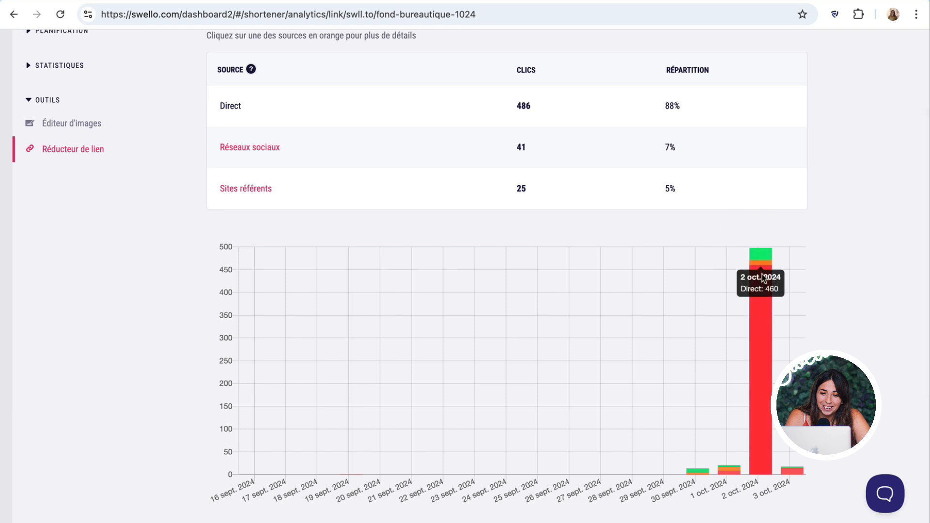
pyautogui.scroll(-5, 757, 244)
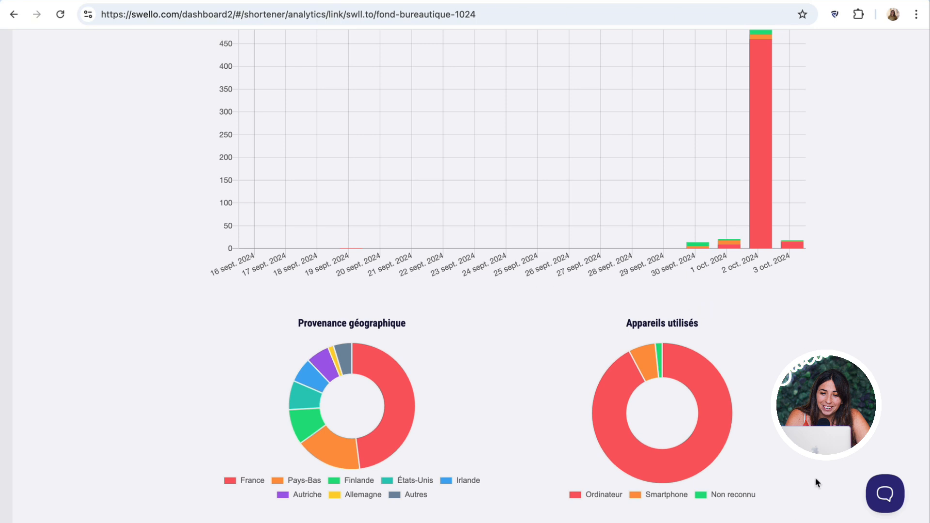
pyautogui.scroll(8, 485, 272)
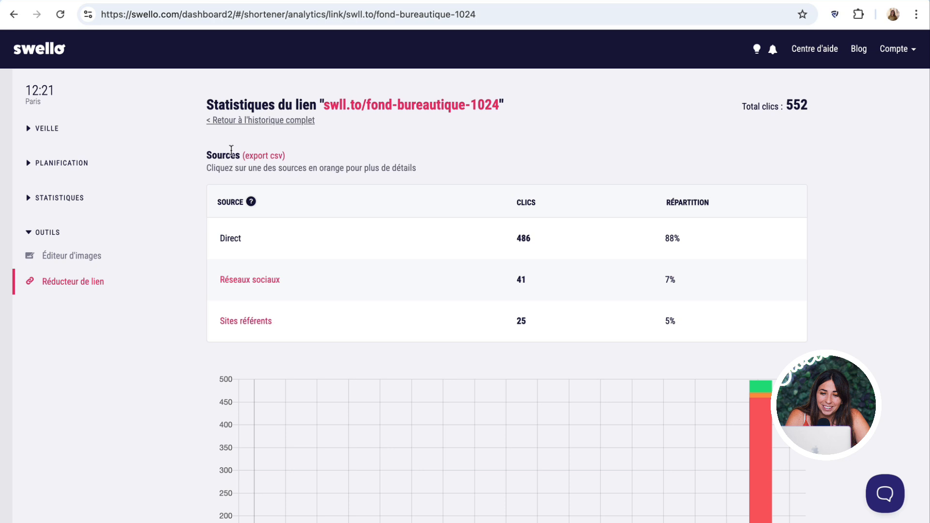
pyautogui.click(216, 123)
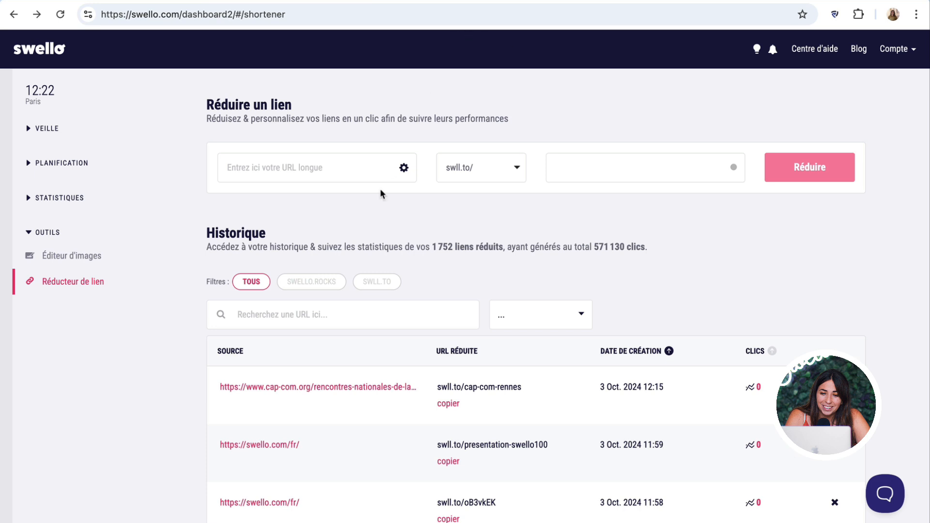
# - Show Instagram Communauté statistics for the last 60 days (4 août – 3 octobre 2024)
pyautogui.click(25, 199)
pyautogui.click(89, 222)
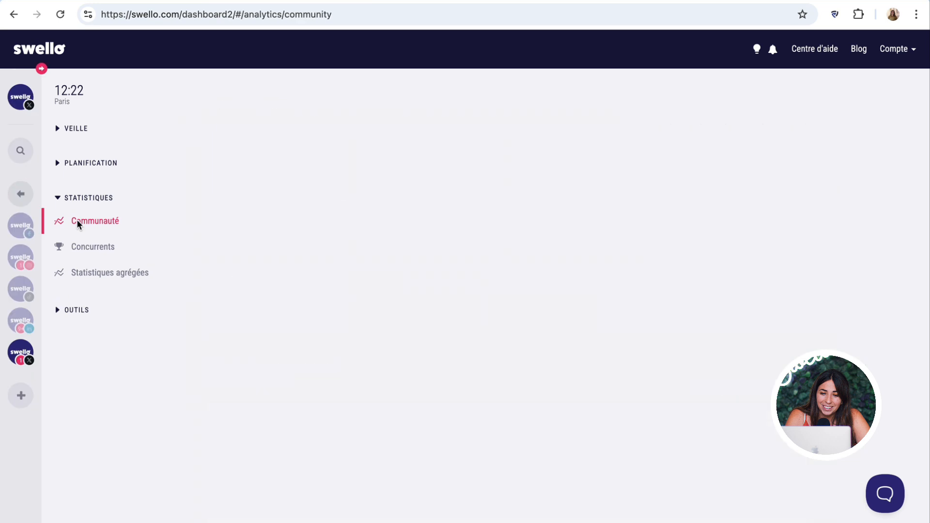
pyautogui.click(20, 255)
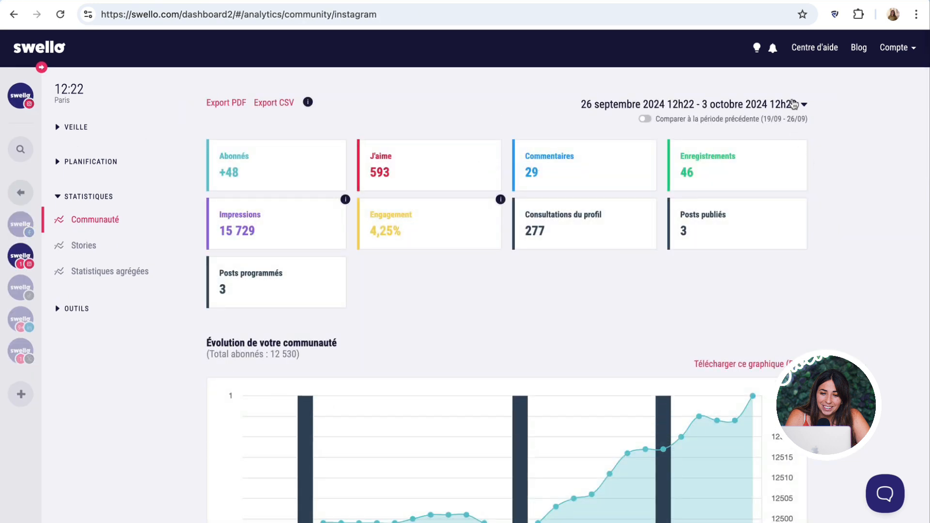
pyautogui.click(802, 105)
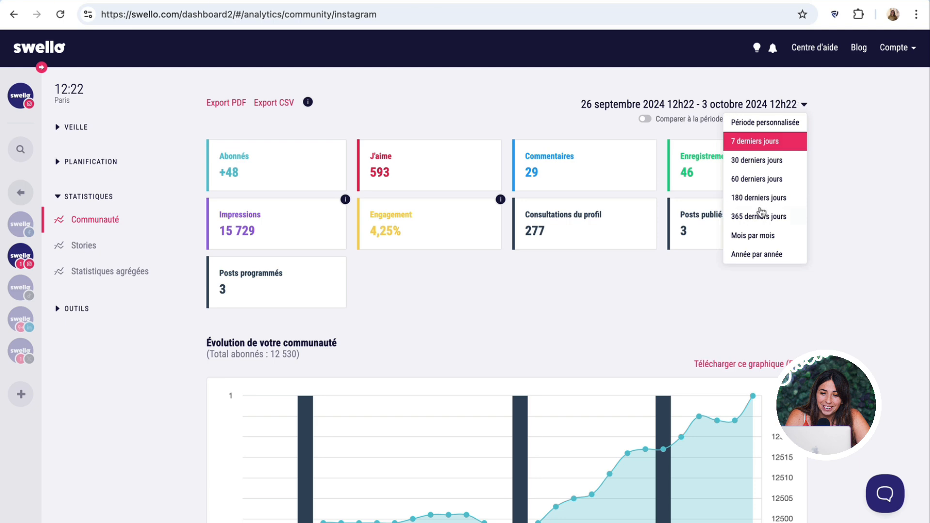
pyautogui.click(762, 180)
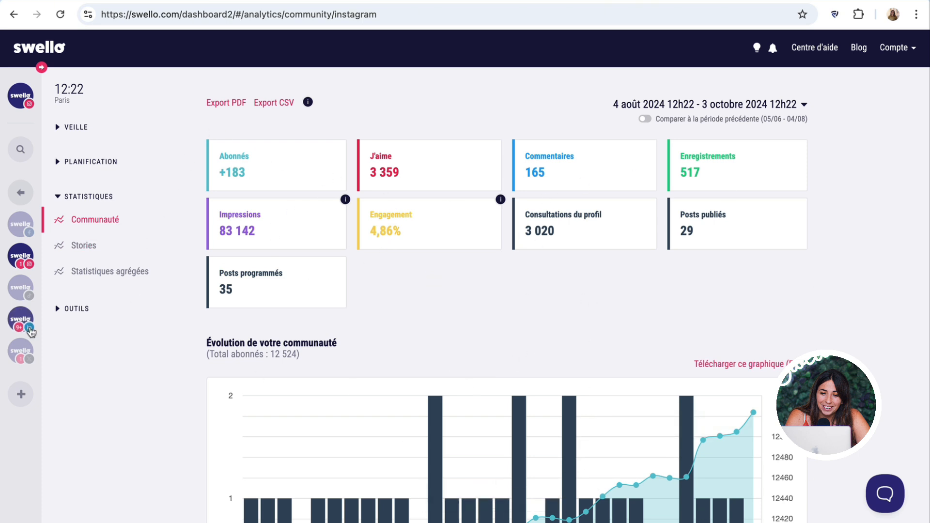
pyautogui.scroll(-1, 18, 226)
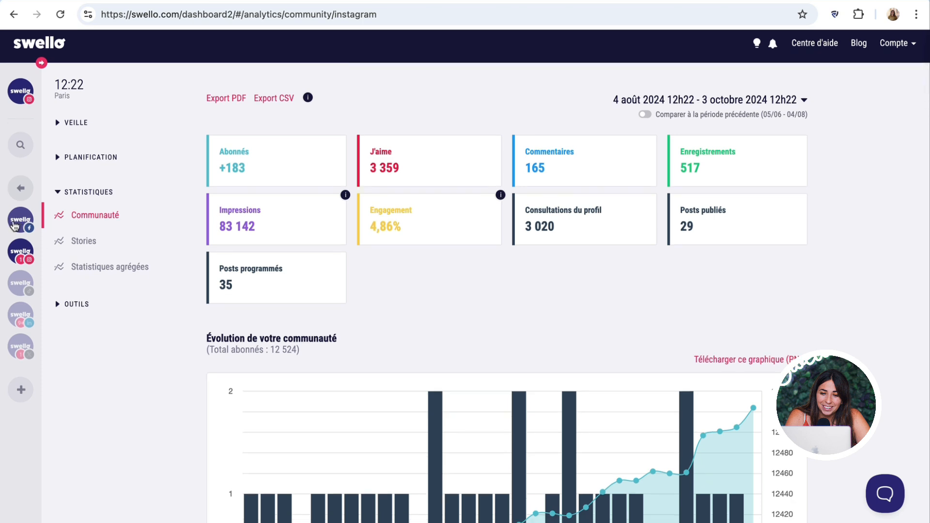
pyautogui.click(14, 225)
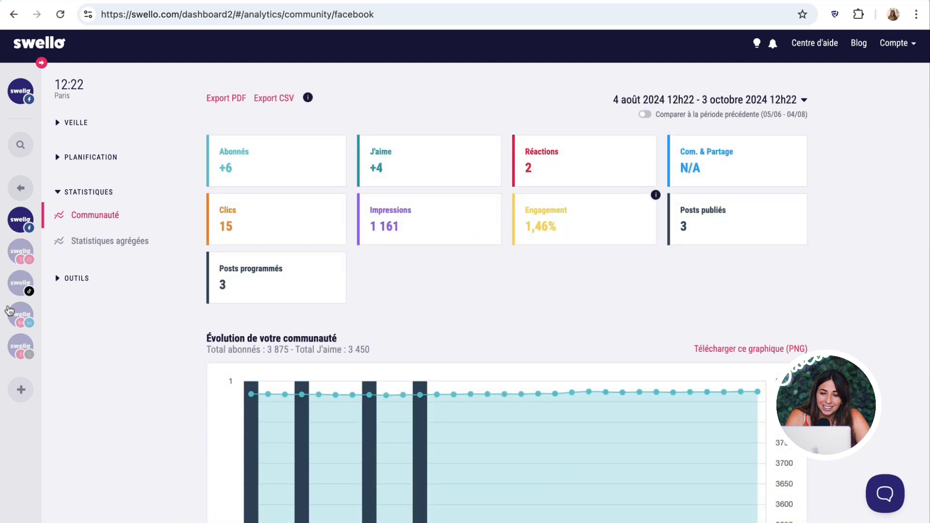
pyautogui.click(10, 314)
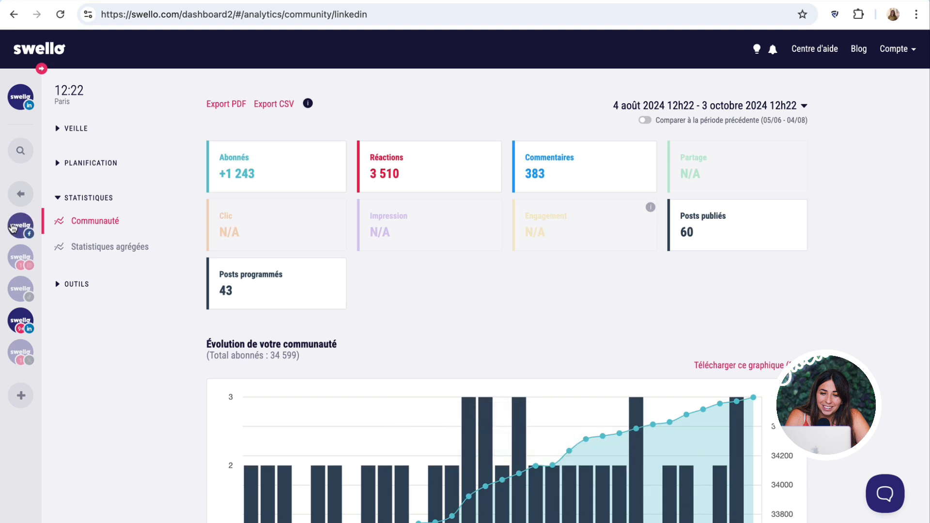
pyautogui.click(19, 256)
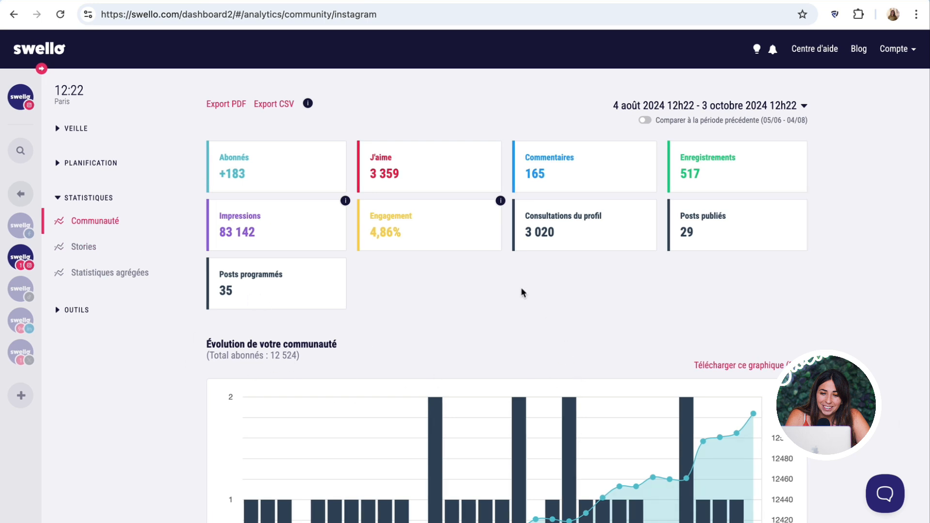
pyautogui.scroll(-1, 521, 290)
pyautogui.scroll(1, 386, 313)
pyautogui.scroll(-3, 434, 333)
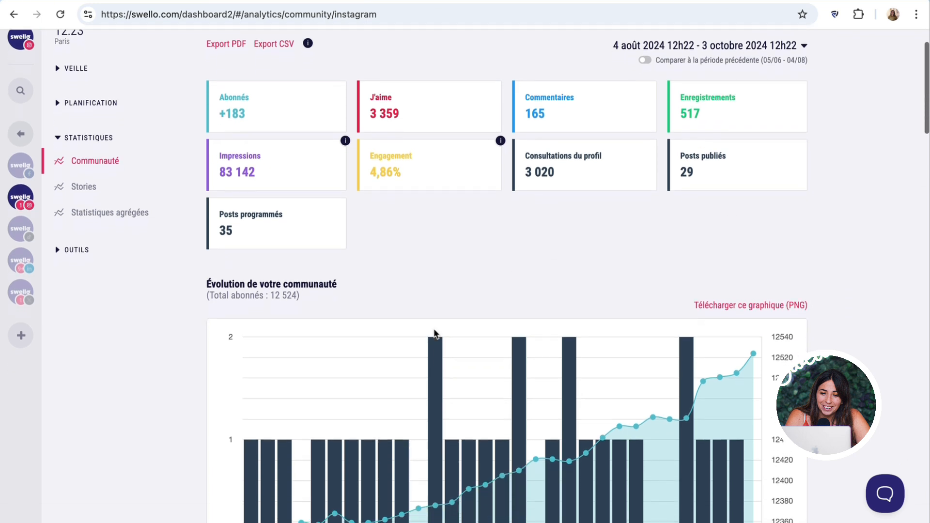
pyautogui.scroll(-2, 434, 330)
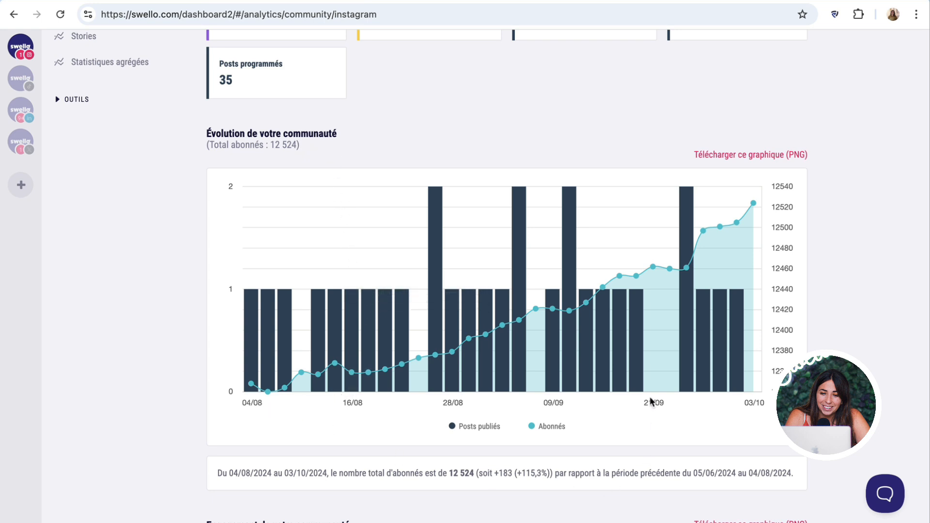
pyautogui.scroll(-7, 448, 386)
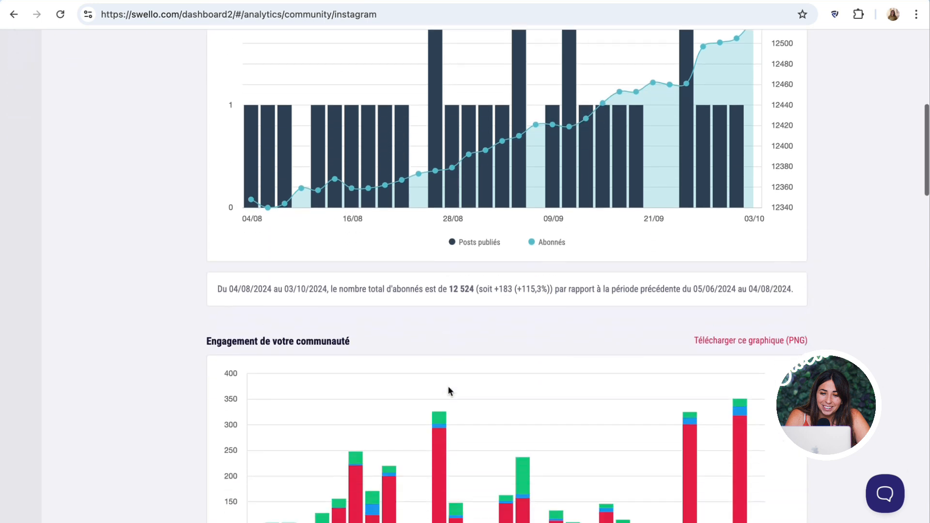
pyautogui.moveTo(218, 219); pyautogui.dragTo(806, 218)
# - Scroll down to the 'Engagement de votre communauté' chart
pyautogui.click(779, 219)
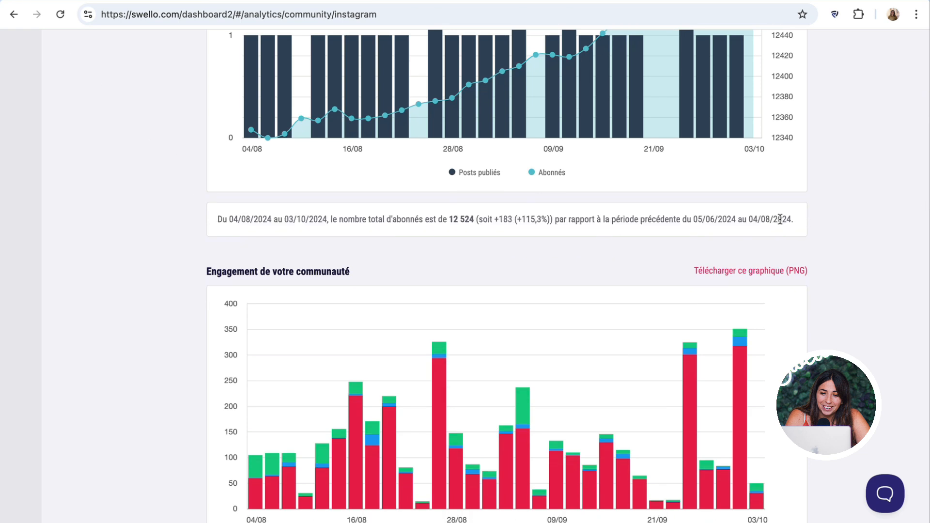
pyautogui.scroll(-3, 282, 267)
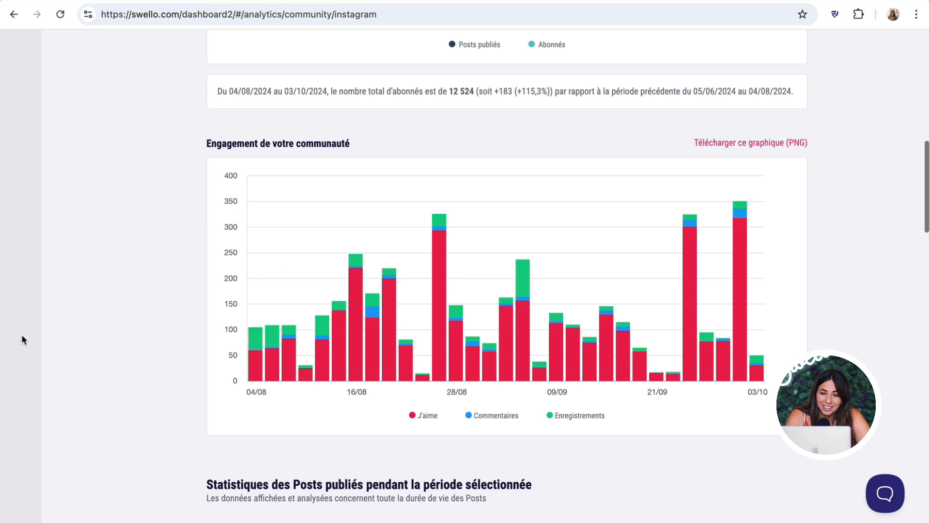
pyautogui.moveTo(199, 145); pyautogui.dragTo(367, 143)
pyautogui.click(367, 140)
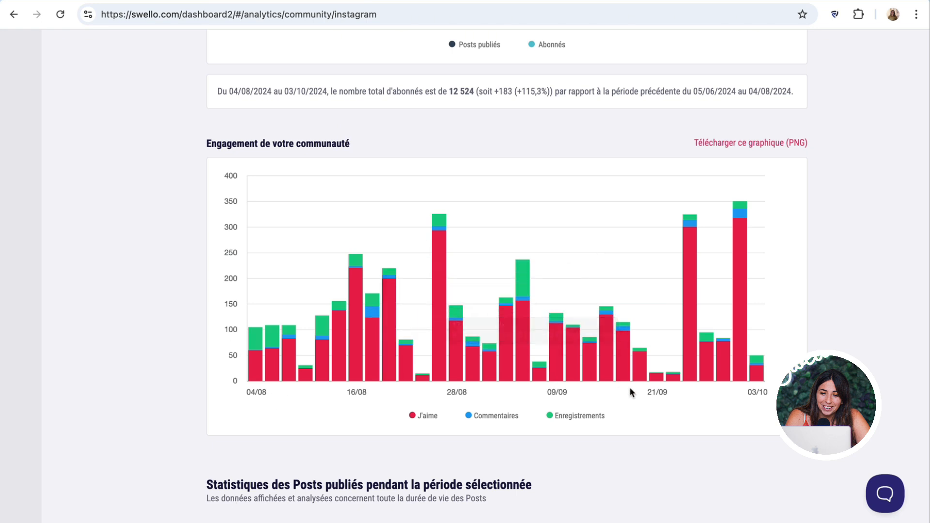
pyautogui.scroll(-5, 630, 390)
pyautogui.scroll(-2, 629, 392)
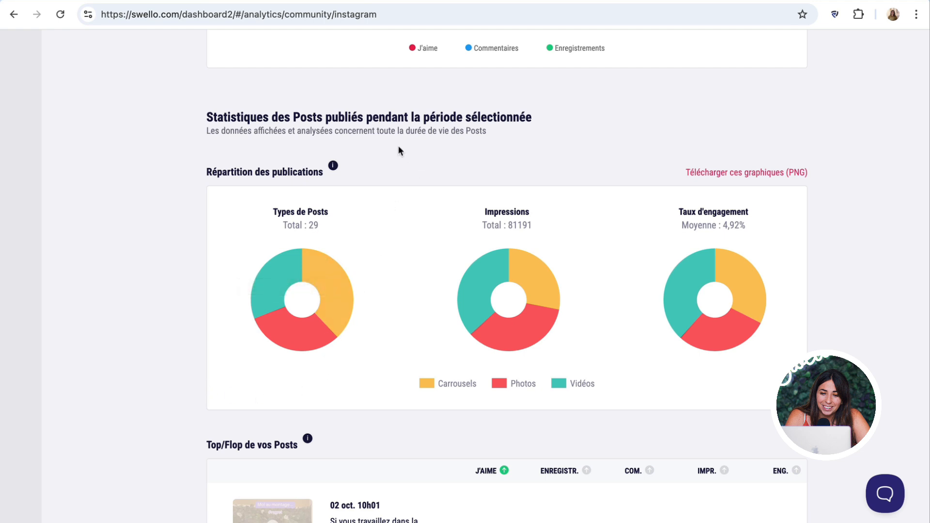
# - Read the Répartition des publications pie chart values for post type, impressions and engagement
pyautogui.moveTo(317, 266)
pyautogui.moveTo(536, 315)
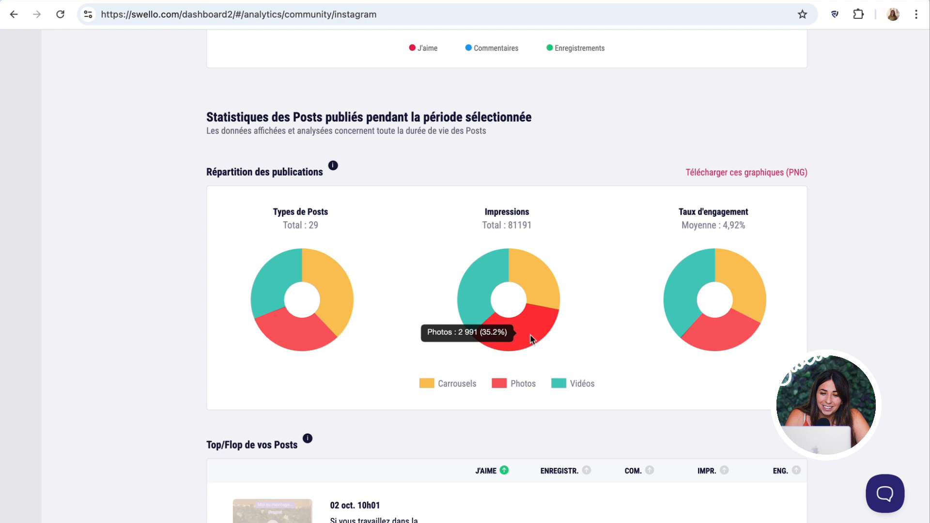
pyautogui.moveTo(682, 213); pyautogui.dragTo(743, 222)
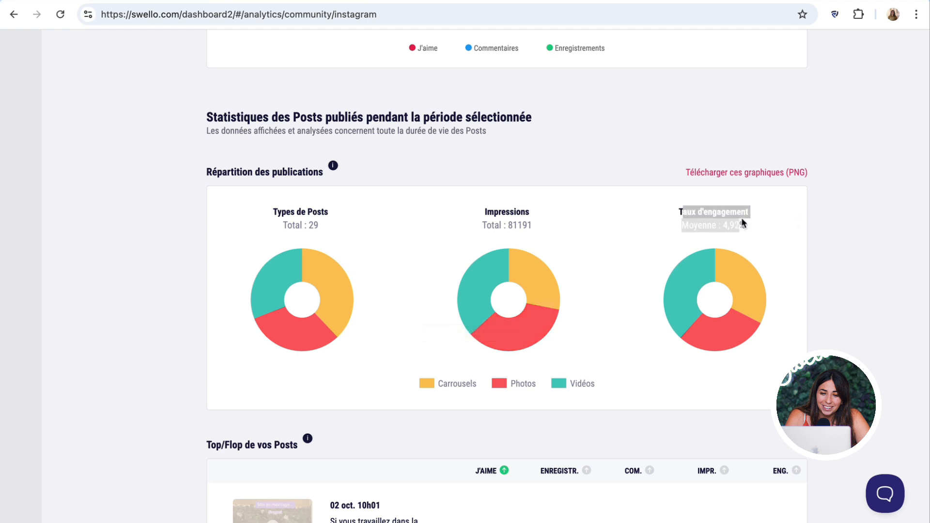
pyautogui.click(751, 216)
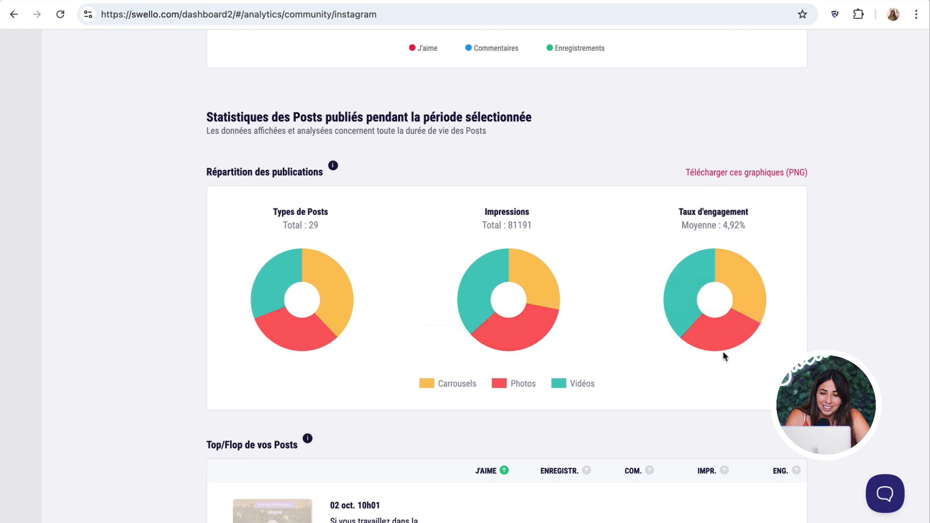
pyautogui.moveTo(730, 268)
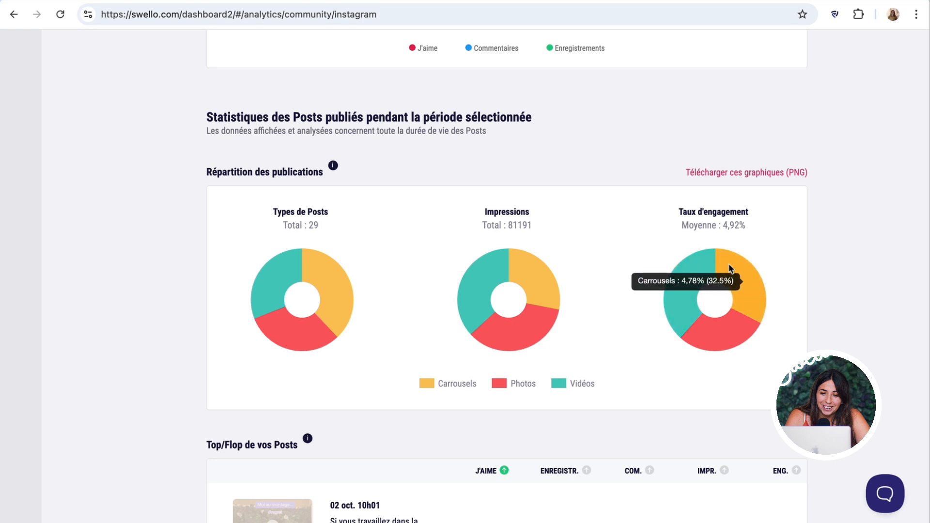
pyautogui.moveTo(684, 265)
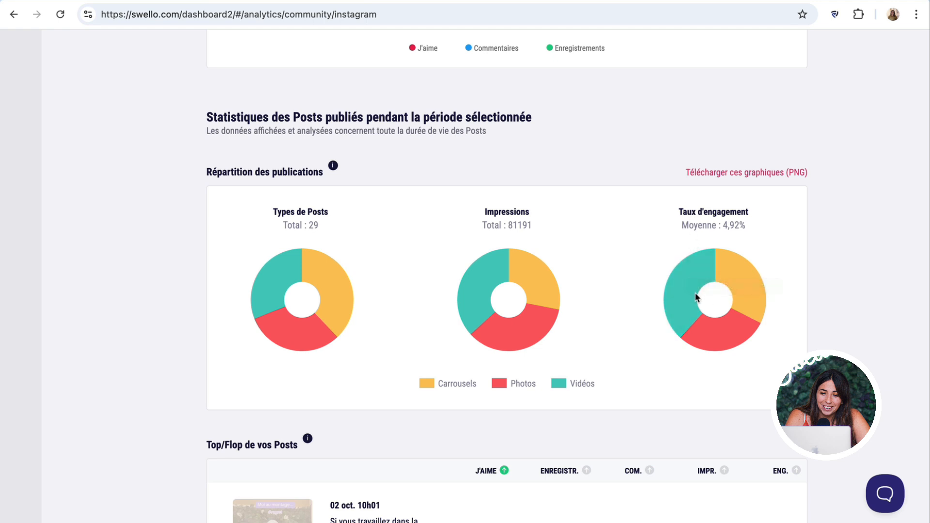
pyautogui.doubleClick(499, 212)
pyautogui.click(498, 213)
pyautogui.moveTo(507, 327)
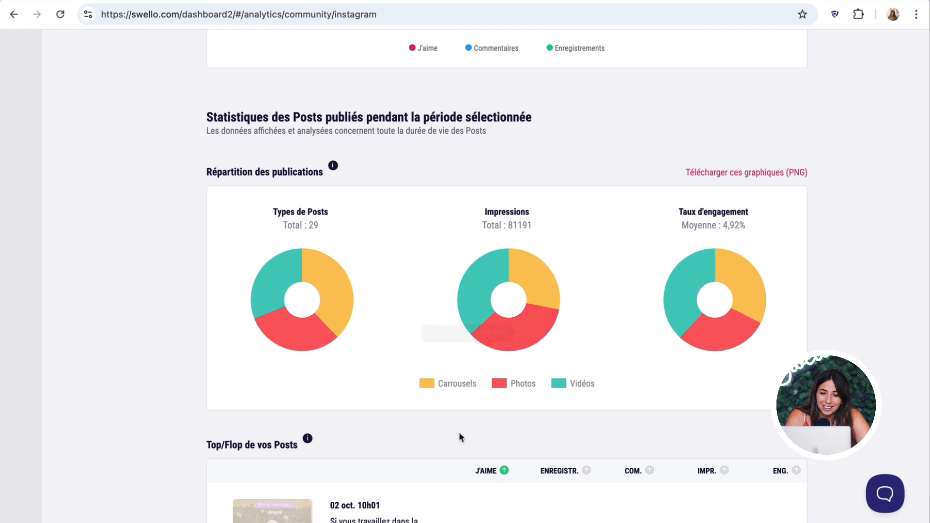
pyautogui.scroll(-7, 552, 442)
# - Rank the Top/Flop posts by saves, comments, impressions, then engagement rate
pyautogui.scroll(-1, 551, 440)
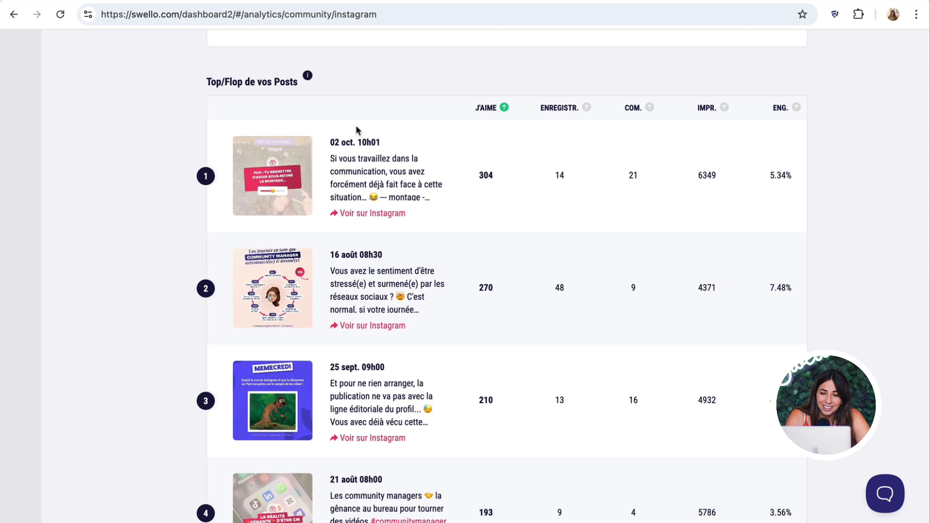
pyautogui.click(572, 113)
pyautogui.click(654, 108)
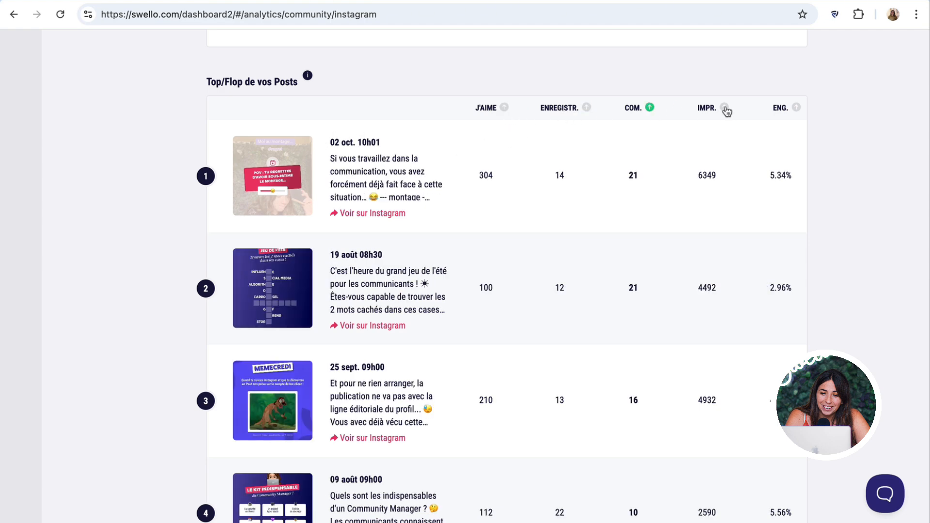
pyautogui.click(725, 110)
pyautogui.click(799, 109)
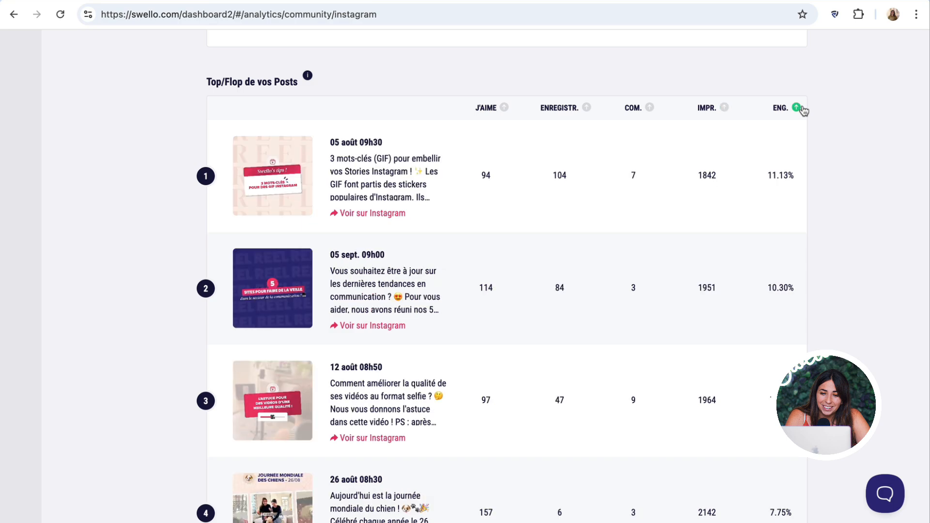
# - Keep the 4 août – 3 octobre 2024 period and leave previous-period comparison off
pyautogui.scroll(-1, 712, 285)
pyautogui.scroll(2, 707, 278)
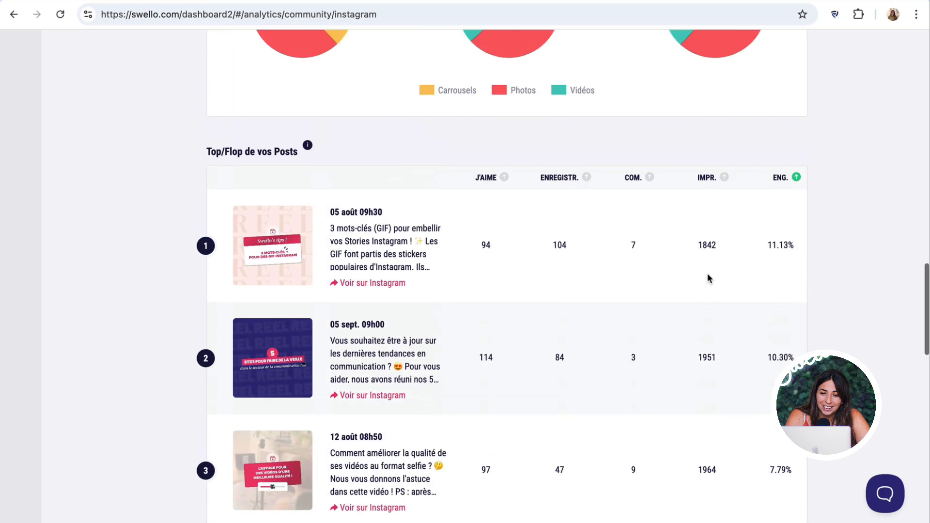
pyautogui.scroll(20, 707, 276)
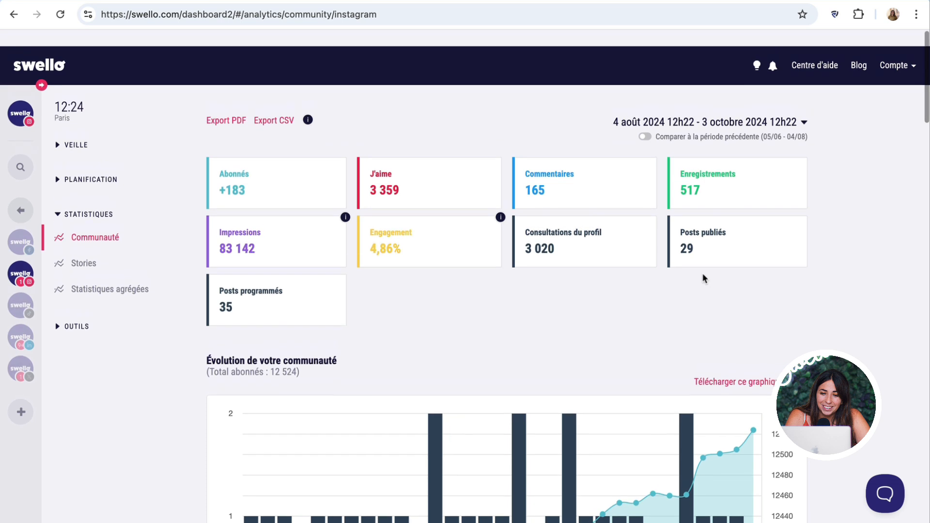
pyautogui.click(804, 106)
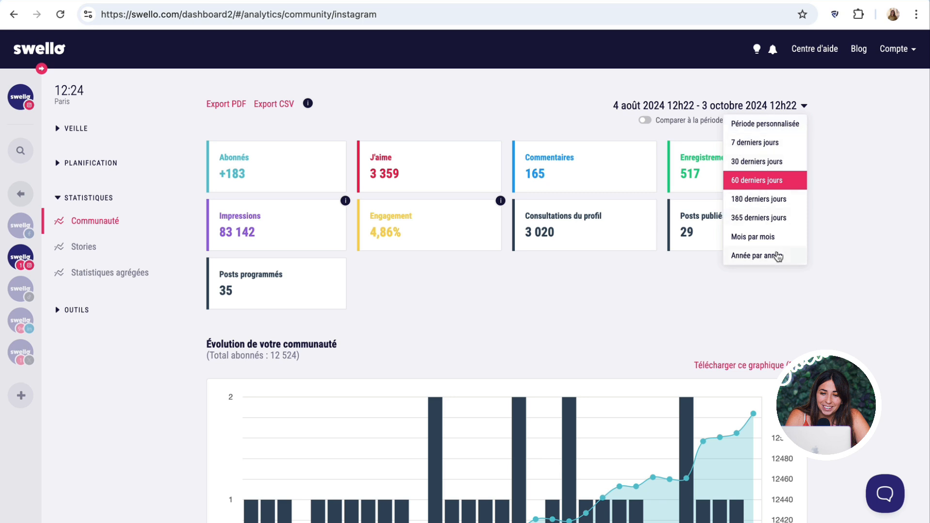
pyautogui.click(739, 143)
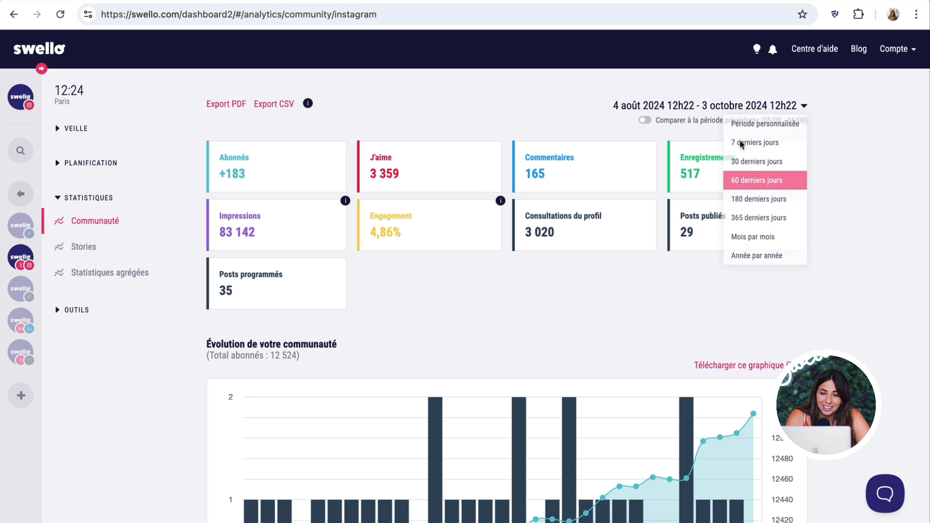
pyautogui.click(646, 121)
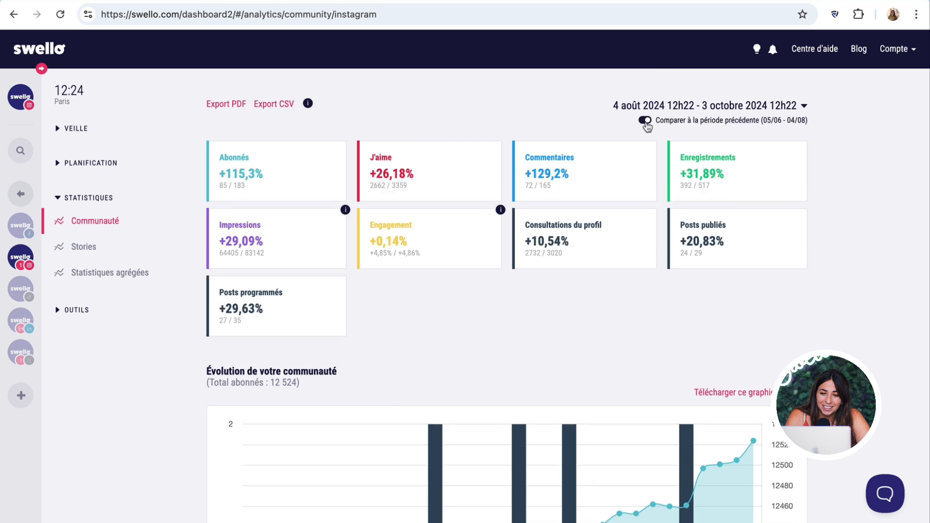
pyautogui.click(645, 121)
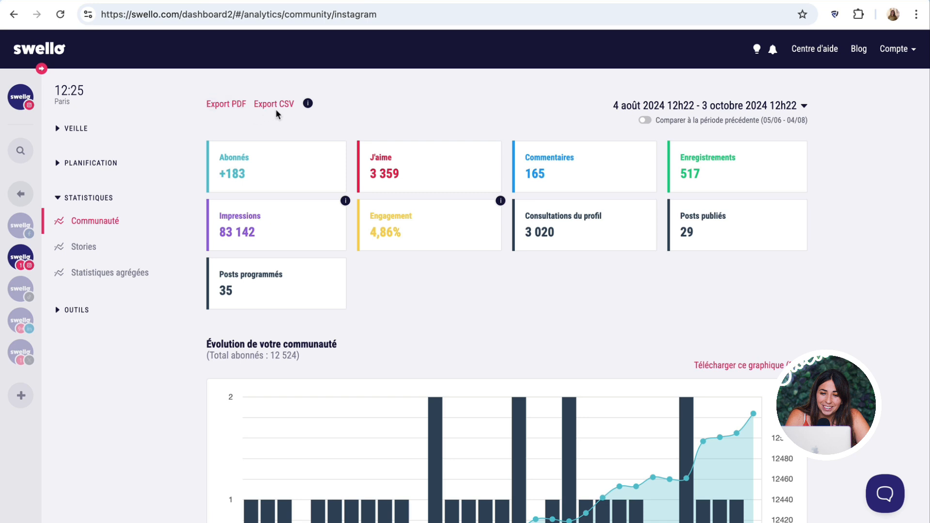
# - Export the Instagram statistics as PDF and open getswello-instagram (4).pdf
pyautogui.click(226, 108)
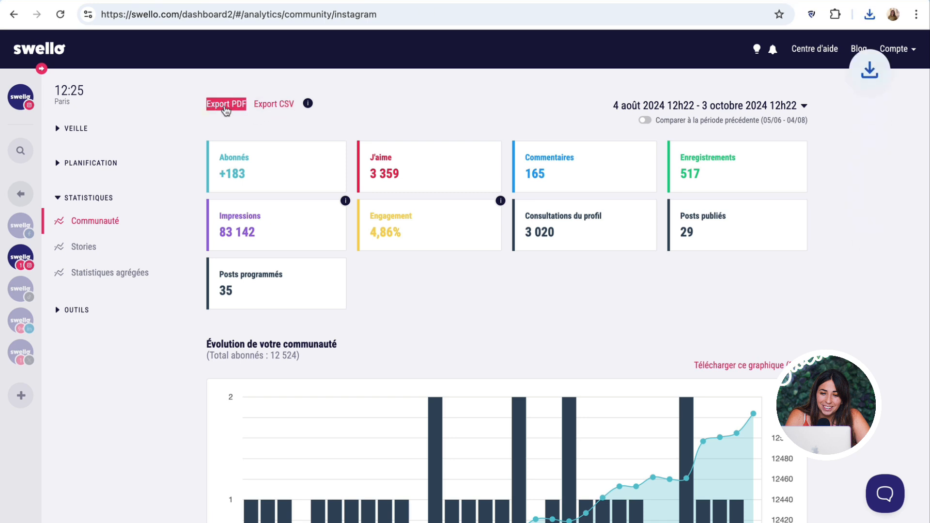
pyautogui.click(870, 15)
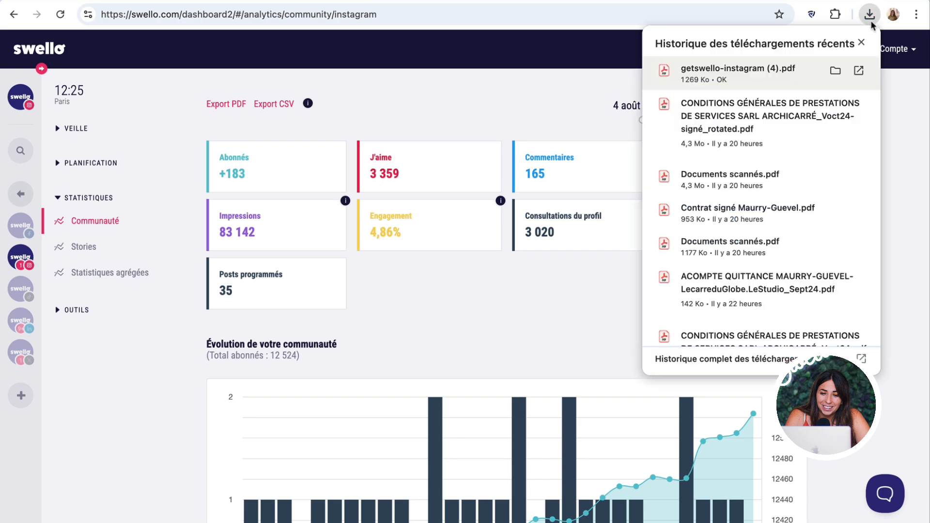
pyautogui.click(783, 70)
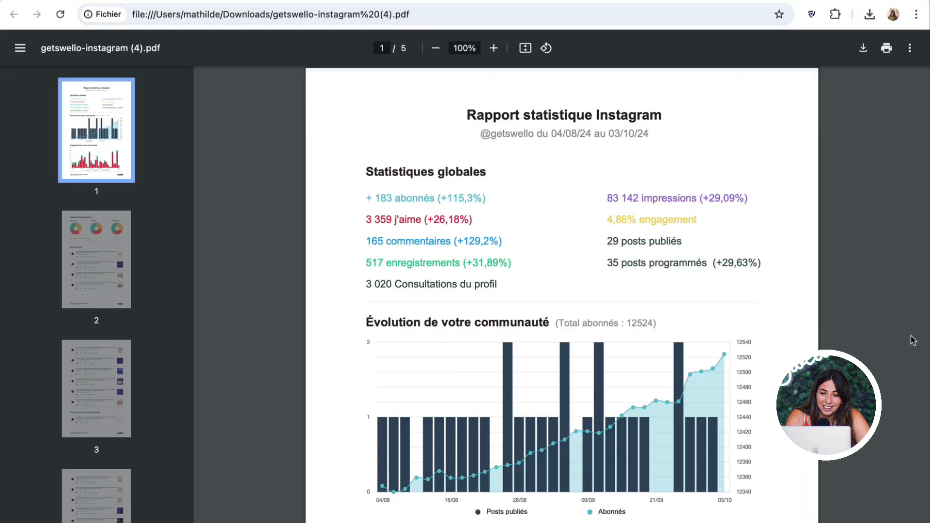
# - Scroll through the 5-page report, then return to the Swello tab
pyautogui.scroll(-20, 473, 301)
pyautogui.scroll(-4, 473, 302)
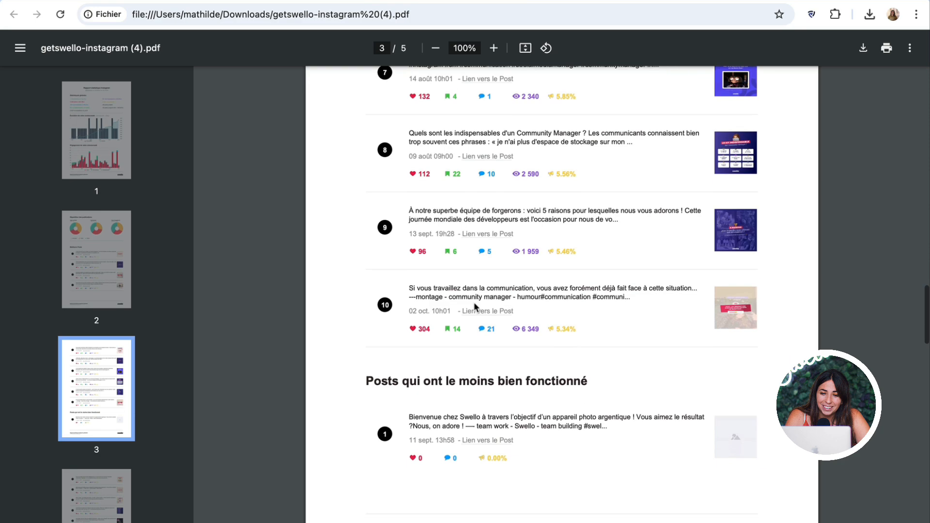
pyautogui.scroll(7, 475, 298)
pyautogui.scroll(20, 474, 294)
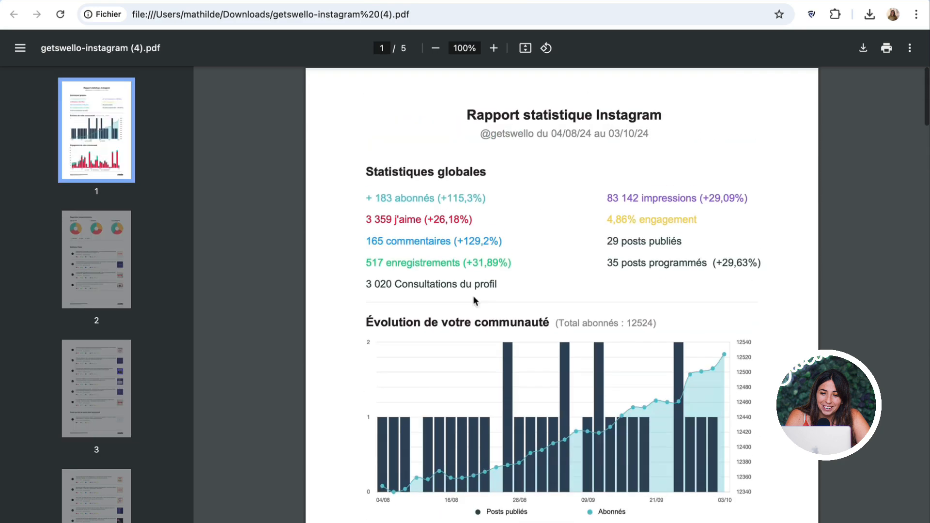
pyautogui.hotkey('ctrl', 'shift', 'Tab')
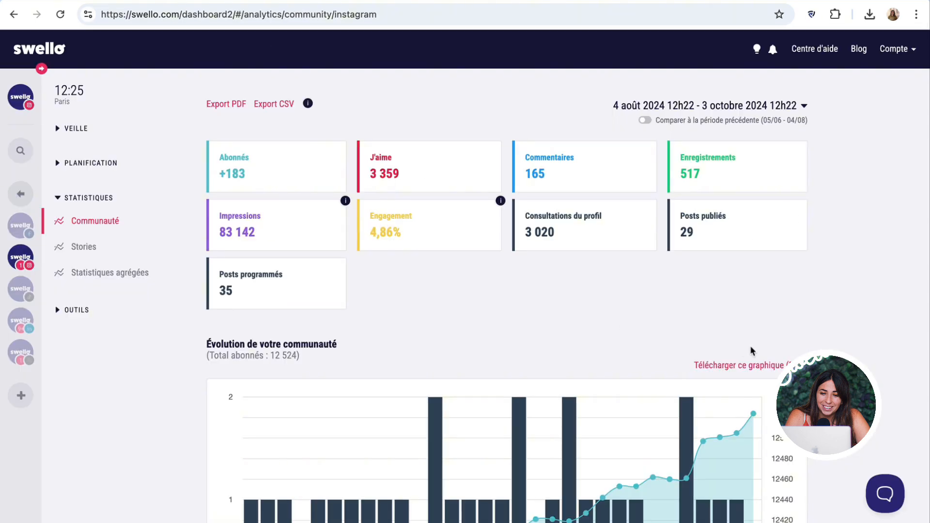
# - Open the Instagram Stories statistics page
pyautogui.scroll(-3, 736, 369)
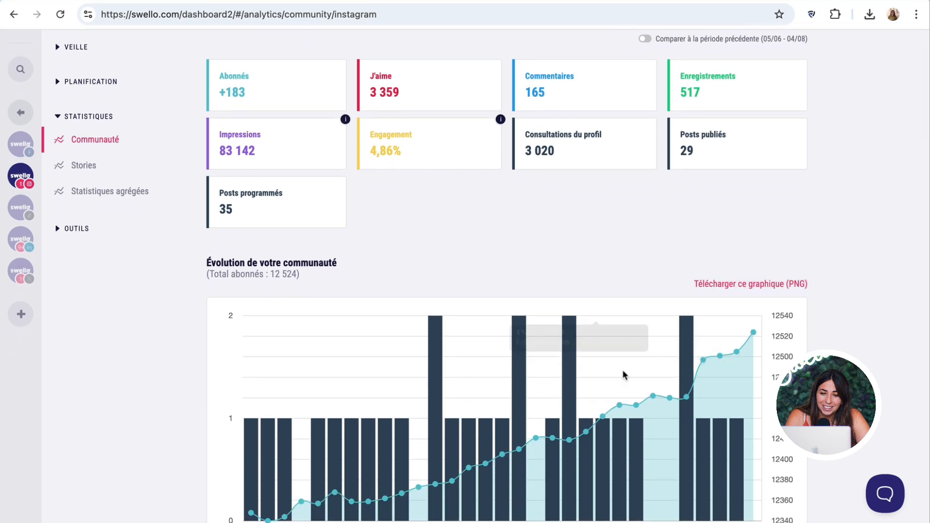
pyautogui.scroll(3, 622, 376)
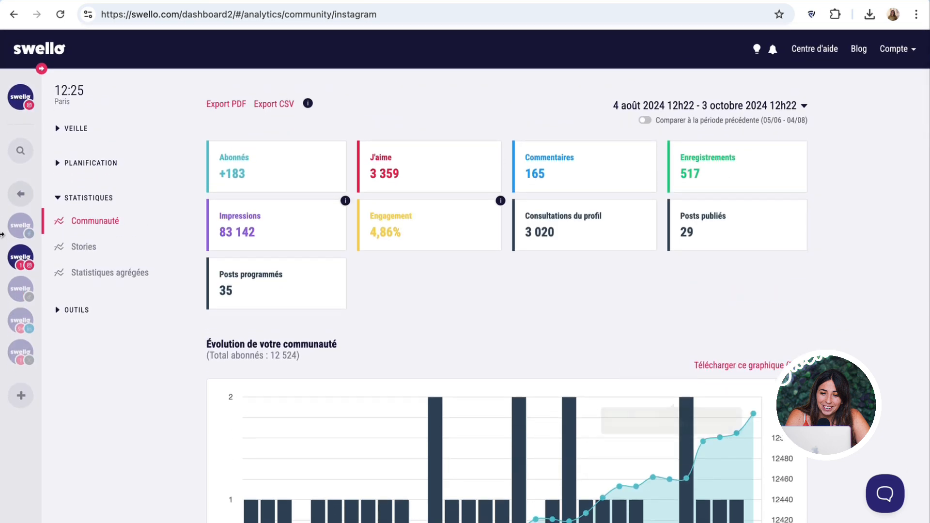
pyautogui.click(83, 248)
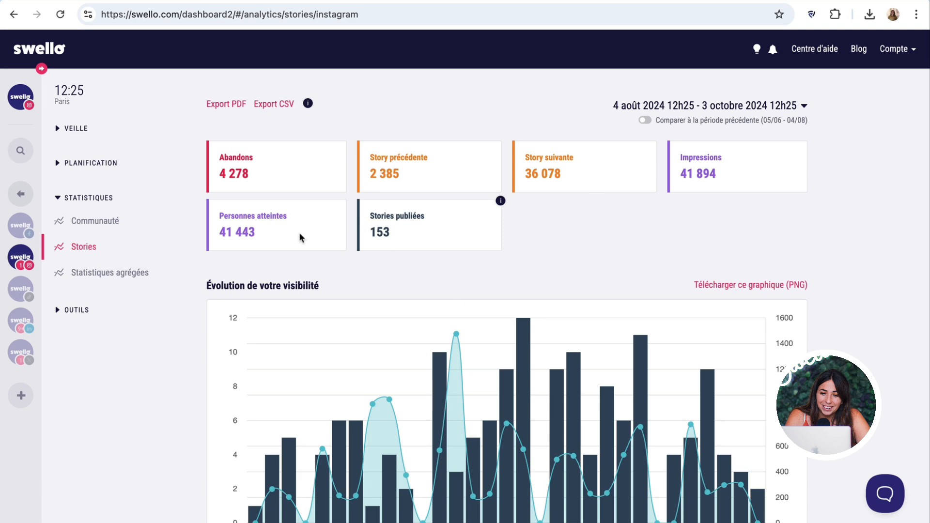
# - Browse the 'Meilleures Stories publiques' cards, then collapse the Statistiques navigation group
pyautogui.scroll(-3, 896, 363)
pyautogui.scroll(-2, 896, 362)
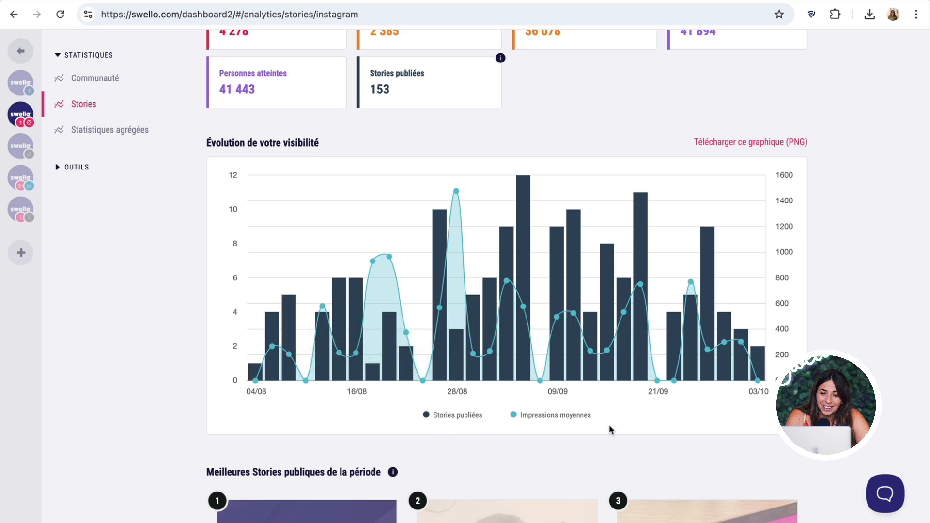
pyautogui.scroll(-4, 544, 417)
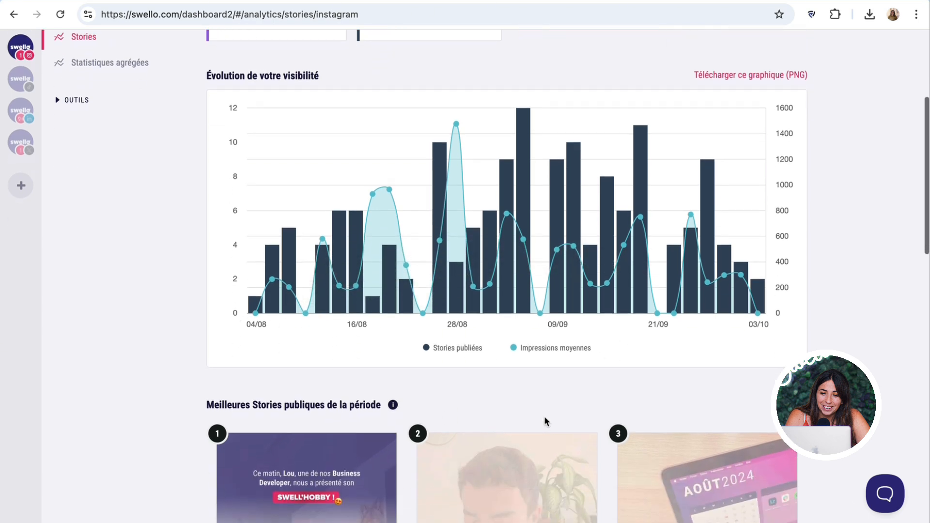
pyautogui.scroll(-4, 545, 416)
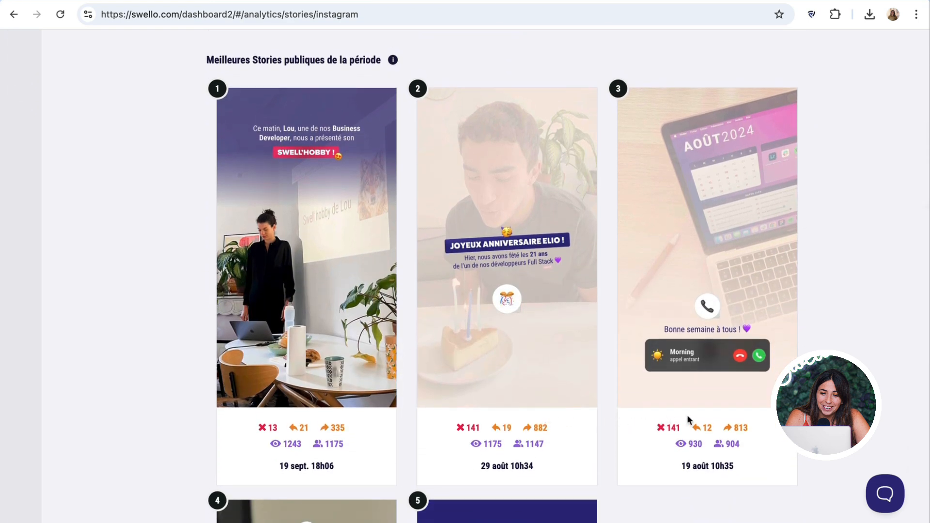
pyautogui.scroll(-5, 889, 373)
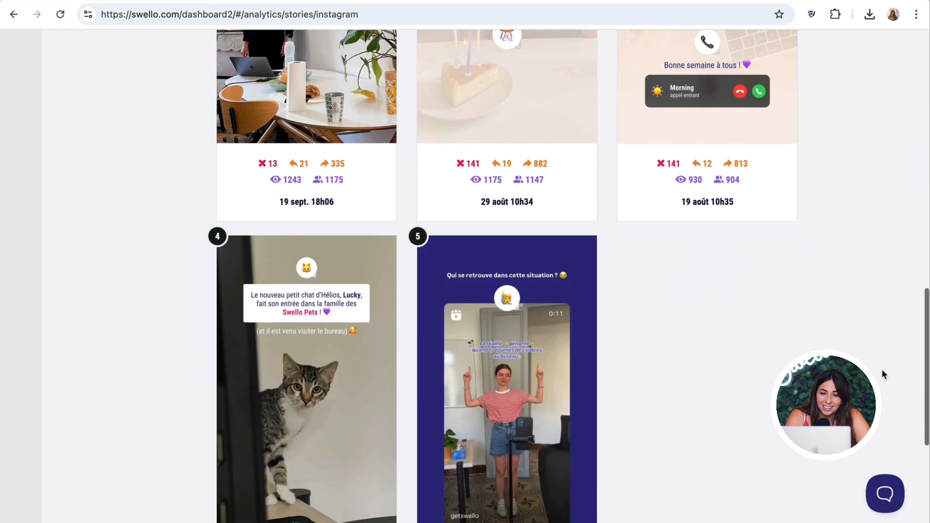
pyautogui.scroll(-2, 881, 369)
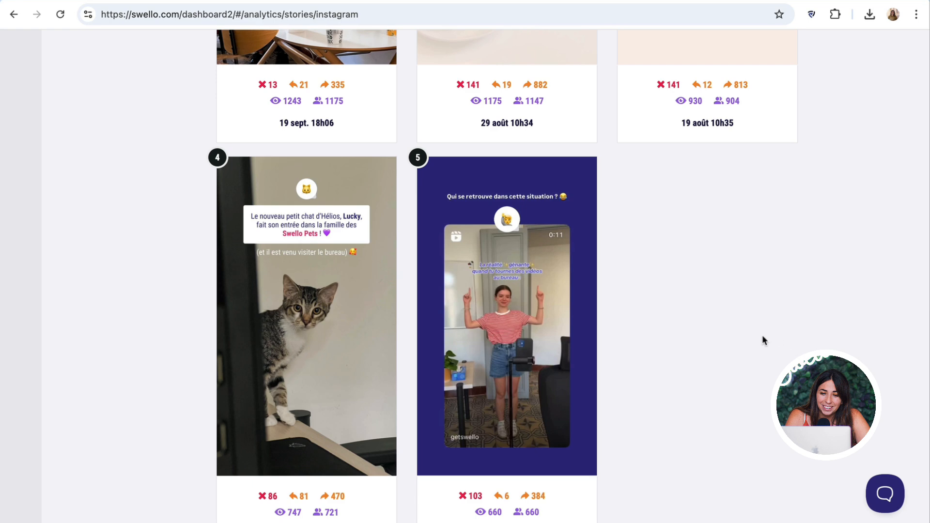
pyautogui.scroll(4, 762, 336)
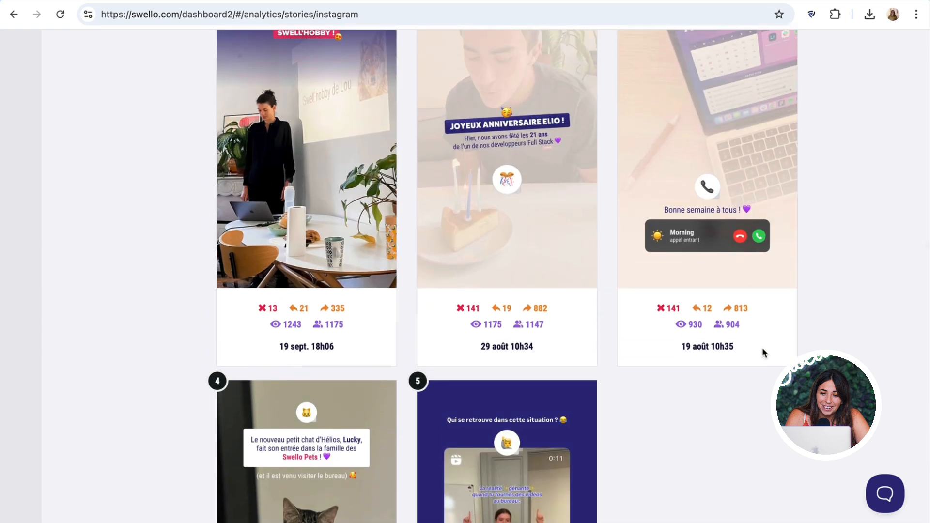
pyautogui.scroll(-3, 761, 348)
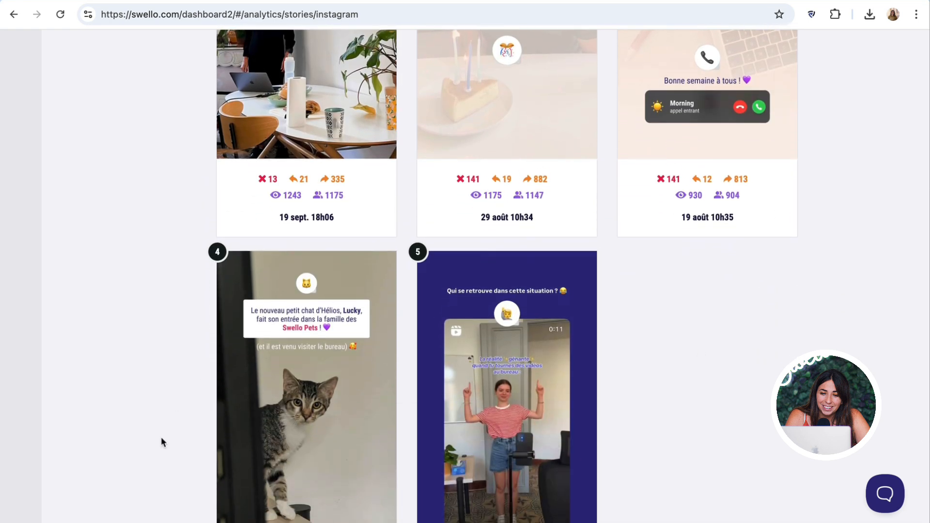
pyautogui.scroll(4, 155, 389)
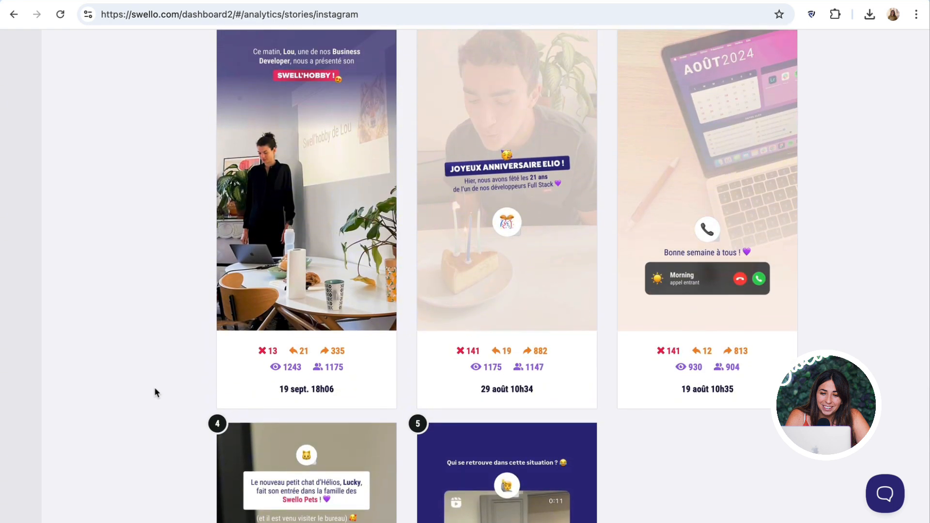
pyautogui.scroll(-2, 369, 317)
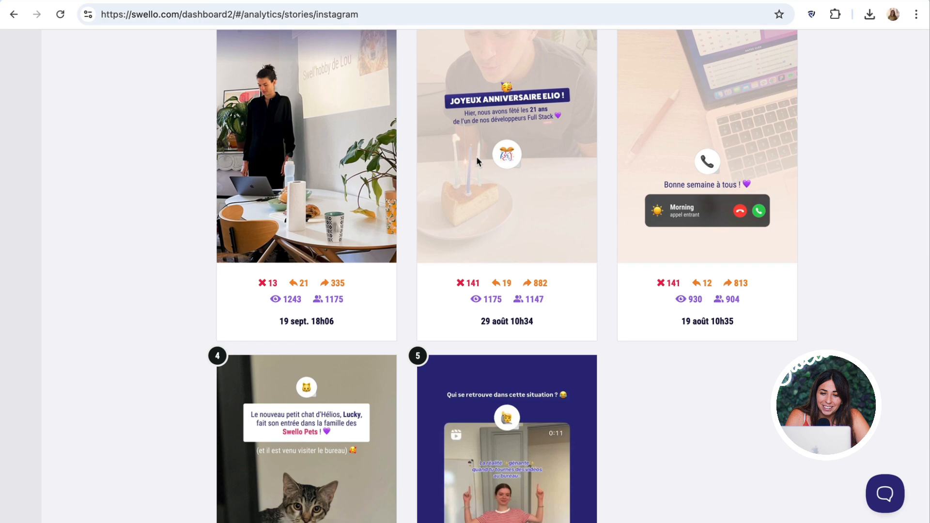
pyautogui.scroll(5, 475, 156)
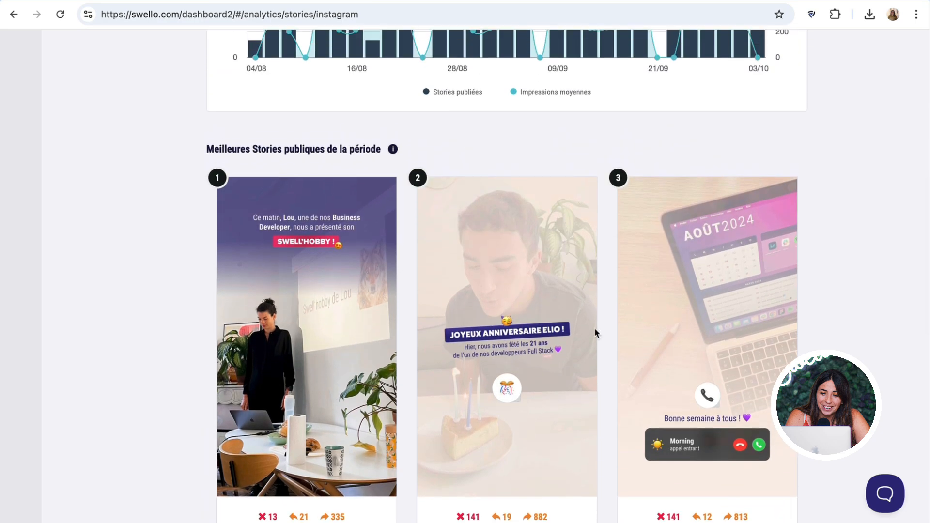
pyautogui.scroll(10, 594, 328)
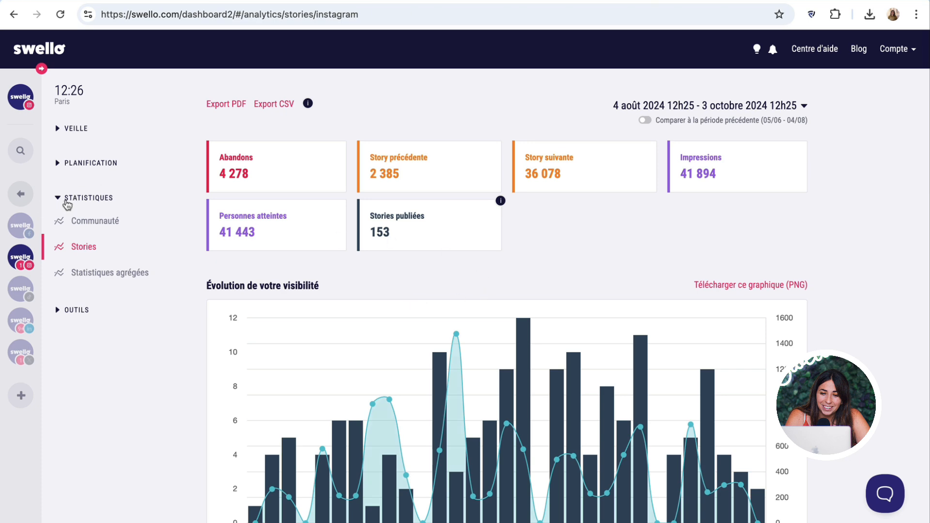
pyautogui.click(58, 198)
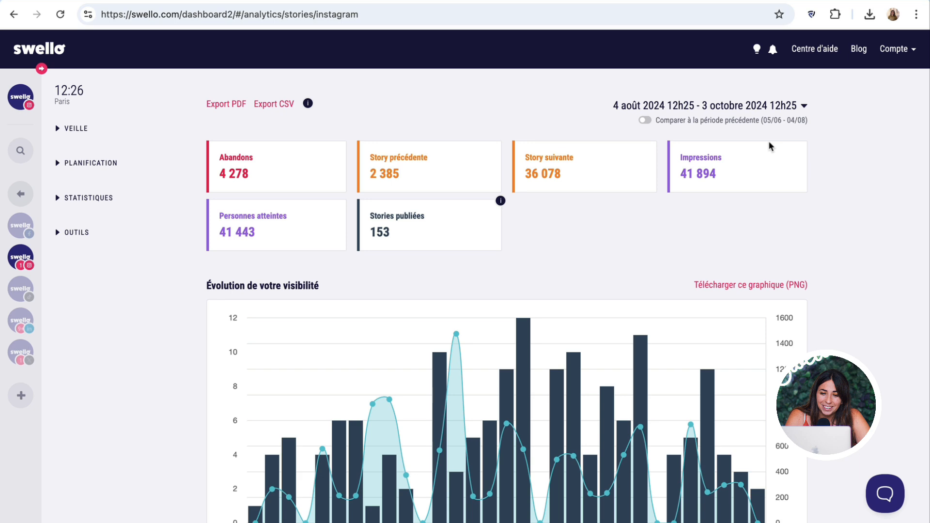
# - Go to the Swello blog and open the Calendrier Social Media 2024 PDF
pyautogui.click(858, 49)
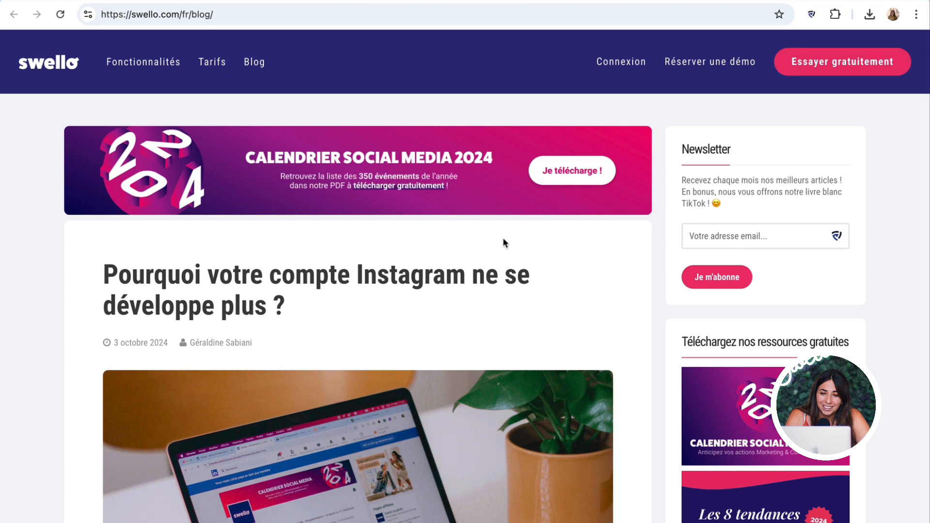
pyautogui.scroll(-2, 217, 352)
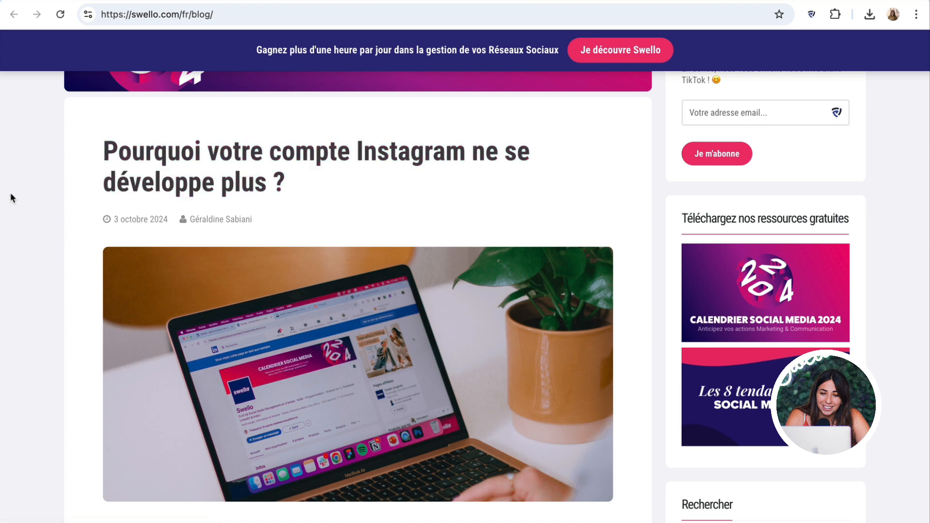
pyautogui.scroll(3, 12, 197)
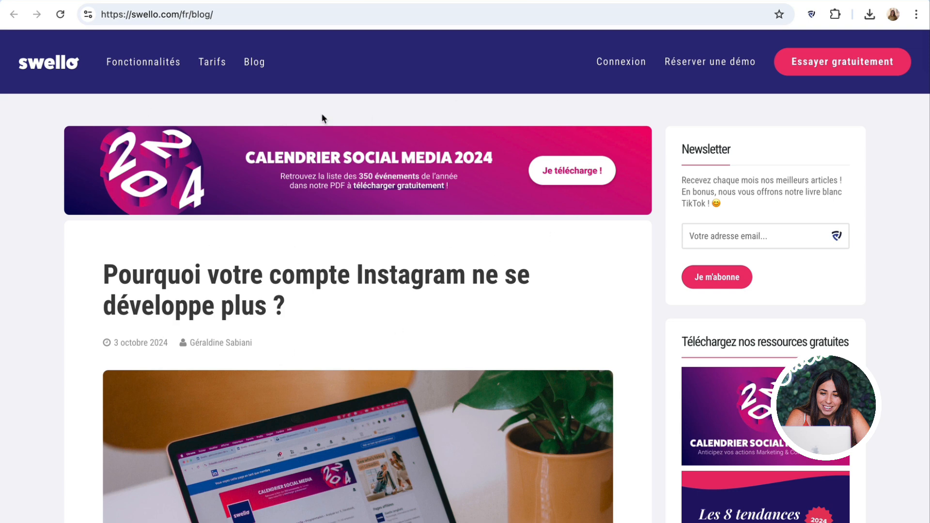
pyautogui.click(309, 161)
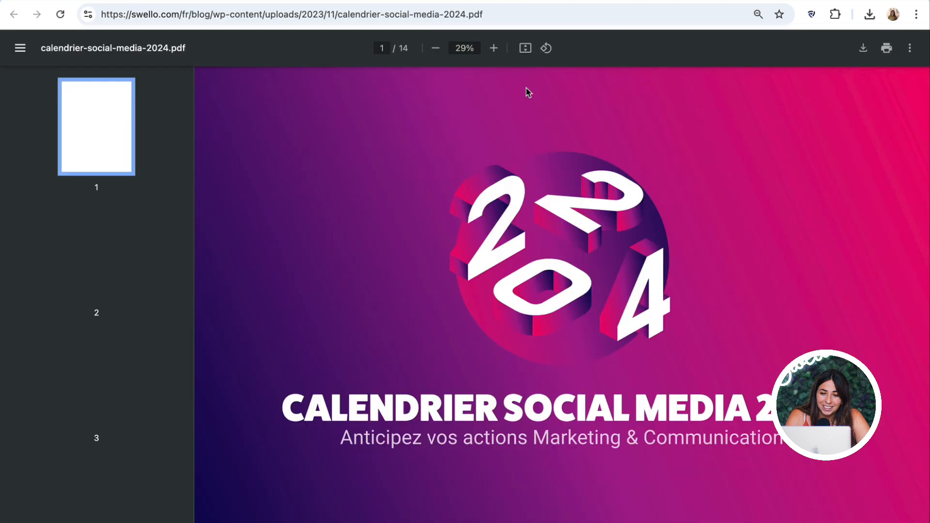
# - Browse the calendar's January, February and March 2024 pages
pyautogui.click(118, 212)
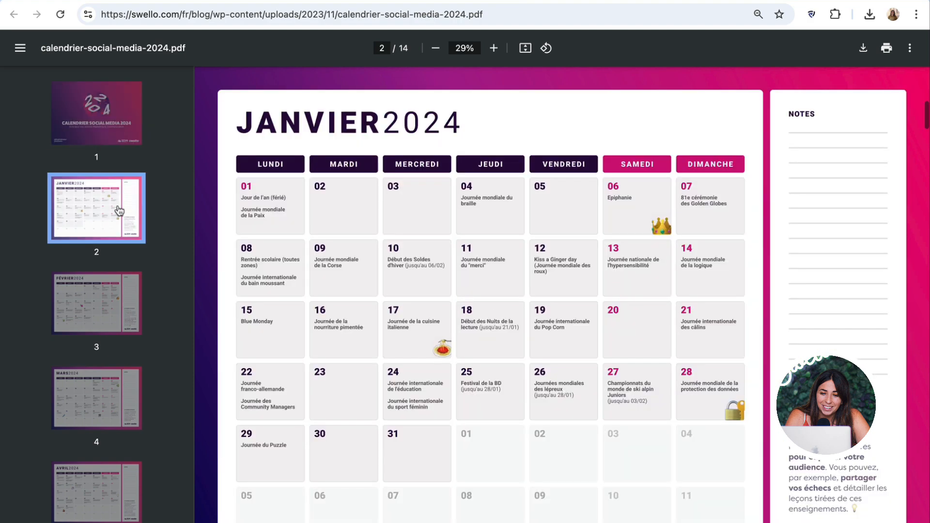
pyautogui.scroll(-3, 613, 373)
pyautogui.scroll(2, 616, 385)
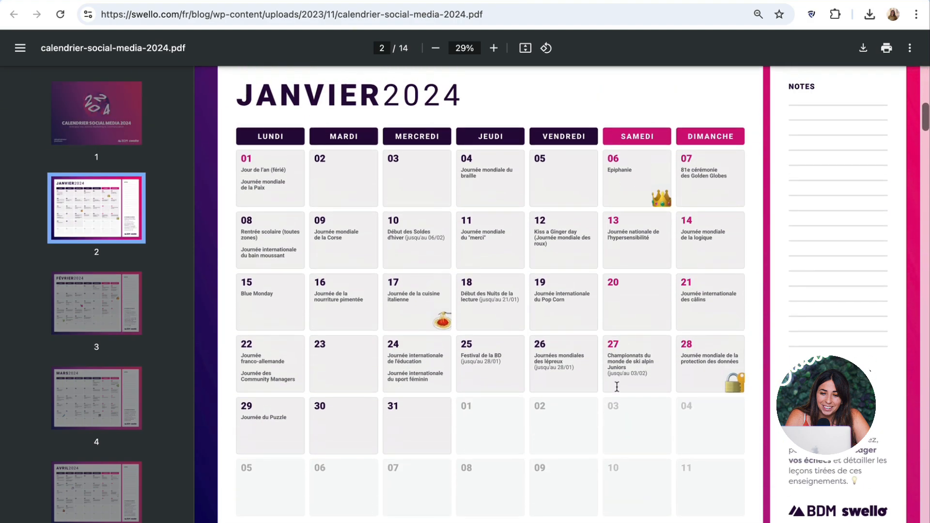
pyautogui.click(90, 301)
pyautogui.click(71, 392)
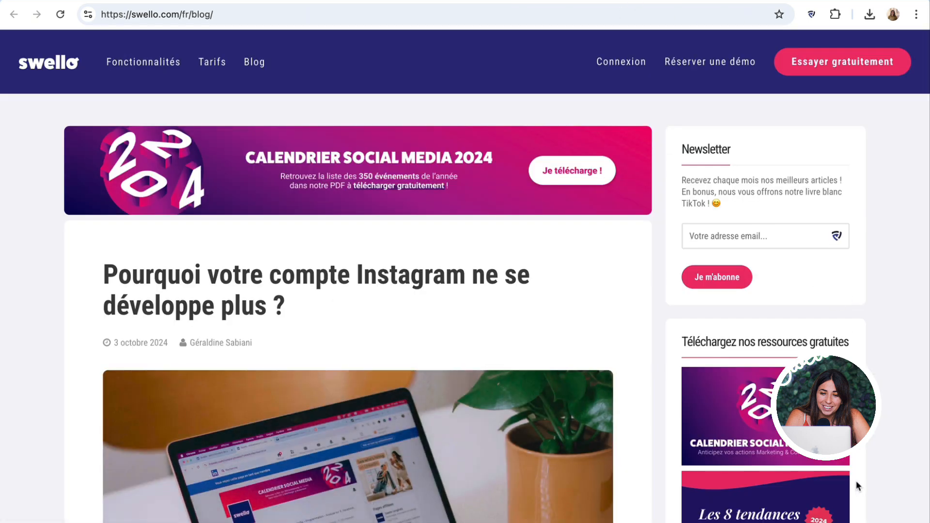
pyautogui.scroll(-1, 855, 480)
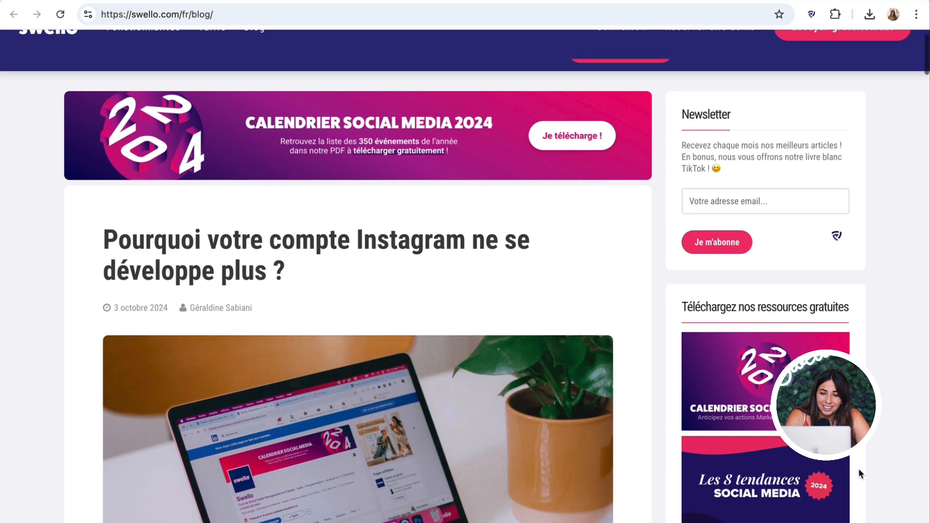
pyautogui.scroll(1, 858, 469)
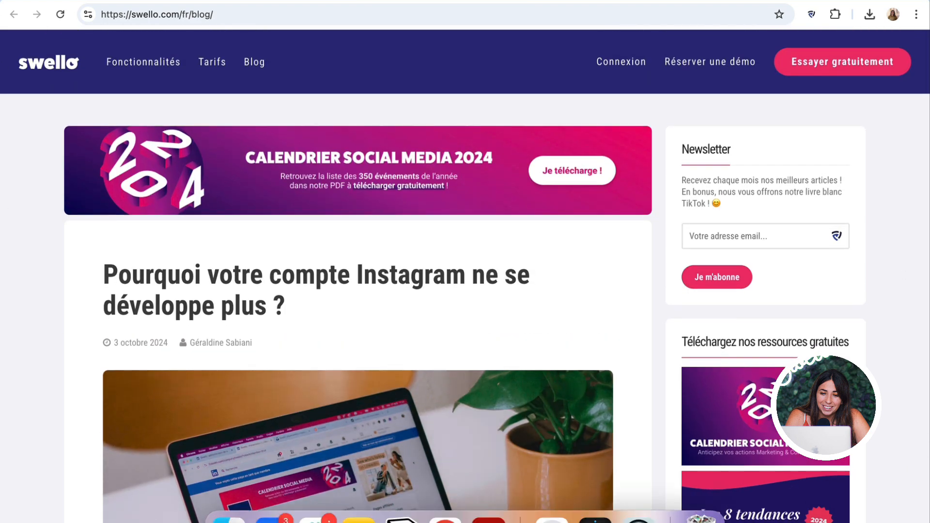
# - Load swellodays.com by entering 'swello' in the address bar
pyautogui.click(227, 18)
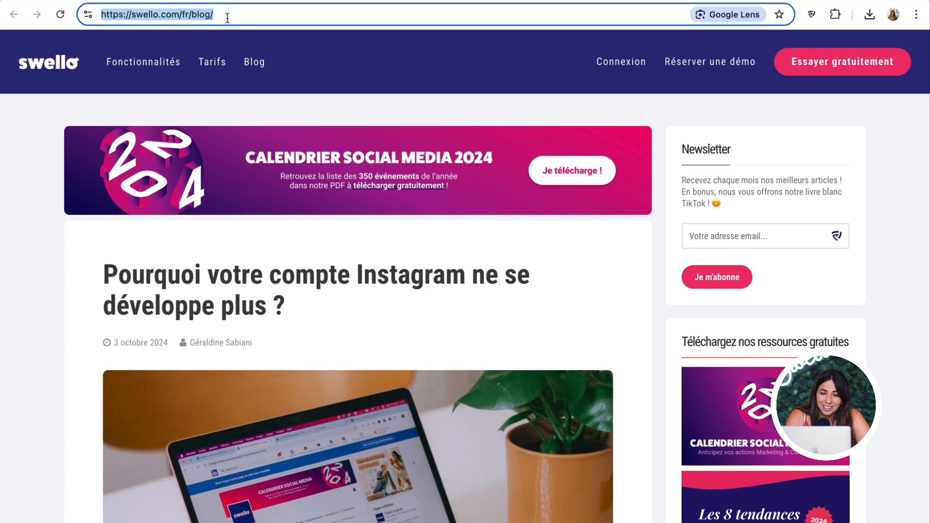
pyautogui.write('swello')
pyautogui.press('Return')
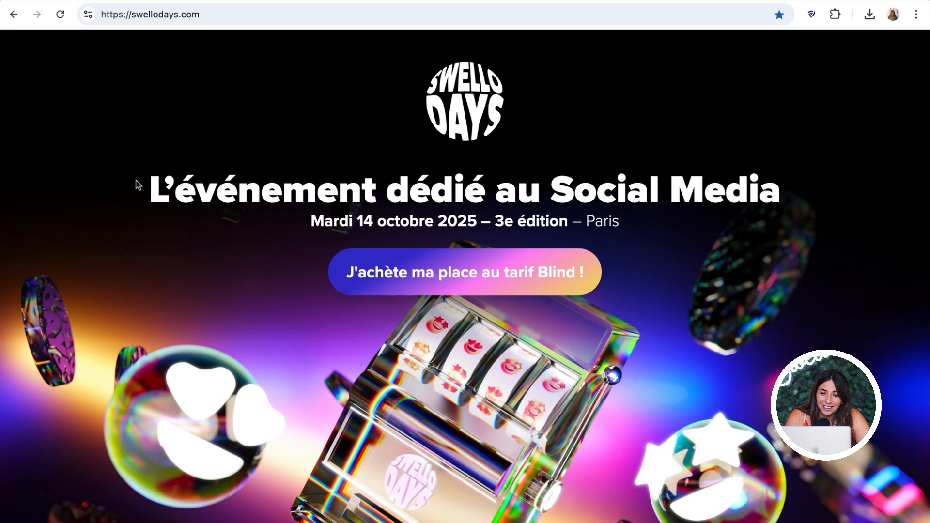
# - Read the Swello Days headline and edition number in the top banner
pyautogui.moveTo(138, 184); pyautogui.dragTo(775, 196)
pyautogui.click(770, 200)
pyautogui.moveTo(482, 223); pyautogui.dragTo(514, 225)
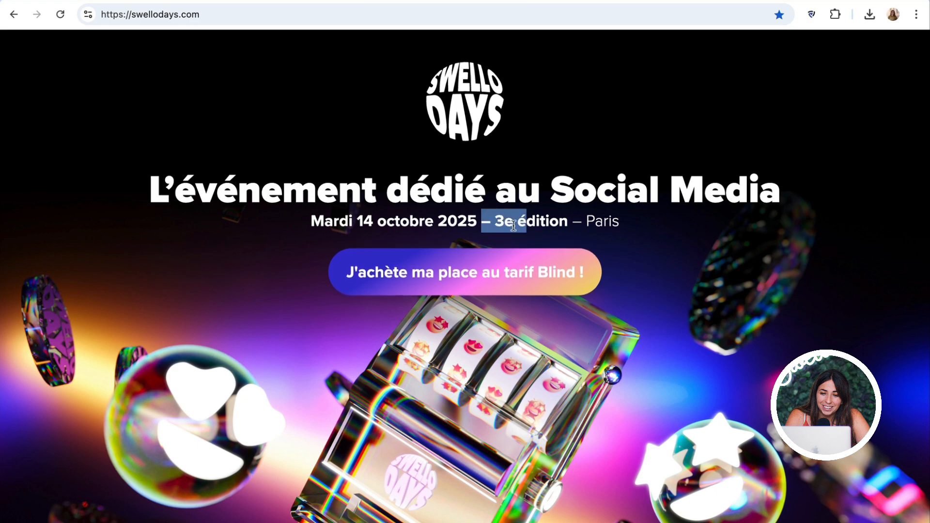
pyautogui.click(508, 226)
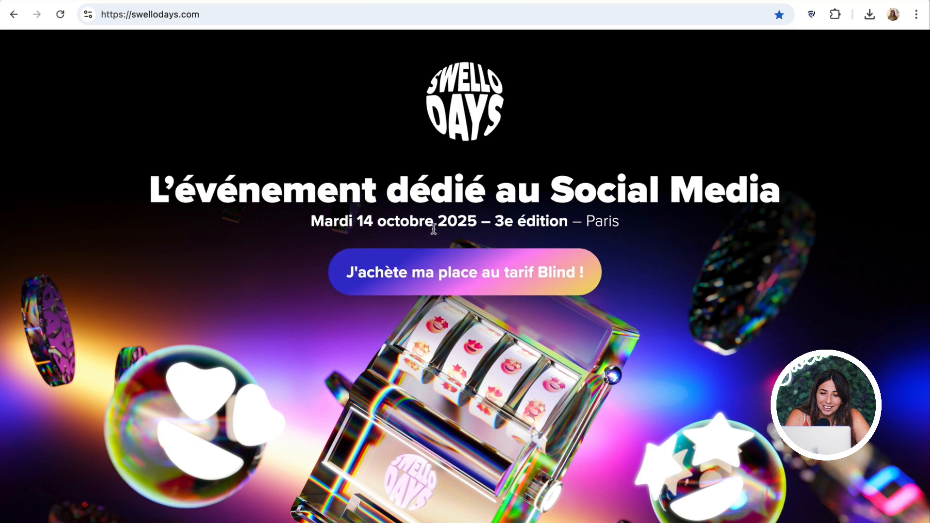
# - Scroll through the speaker cards and their topic tags, then back up
pyautogui.scroll(-10, 677, 373)
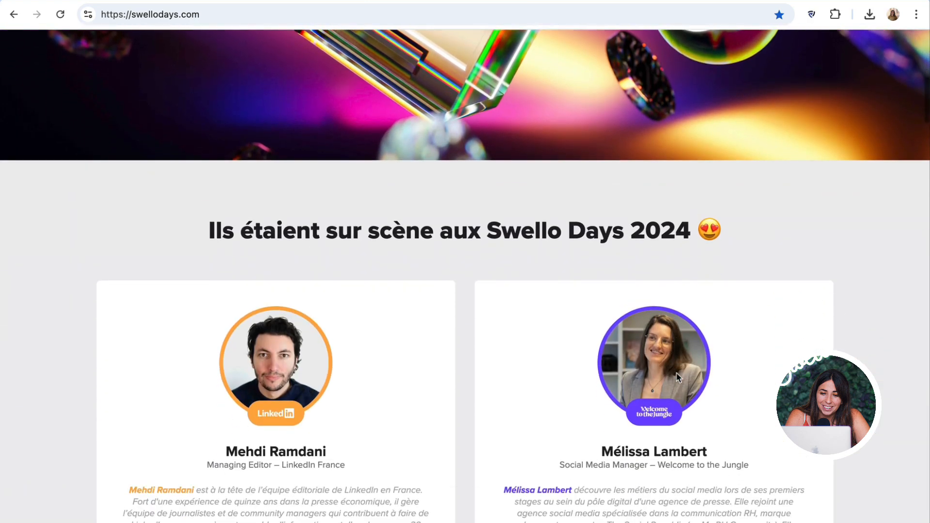
pyautogui.scroll(-5, 676, 375)
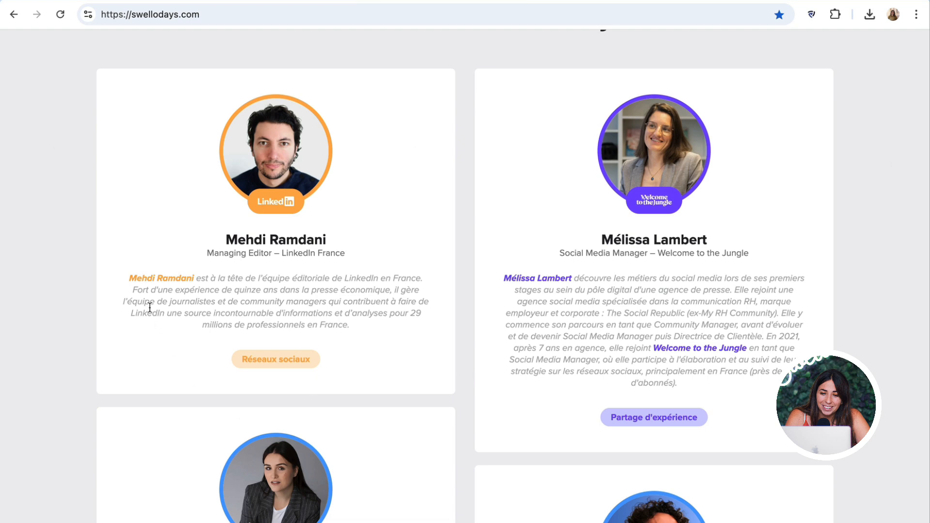
pyautogui.scroll(-6, 186, 323)
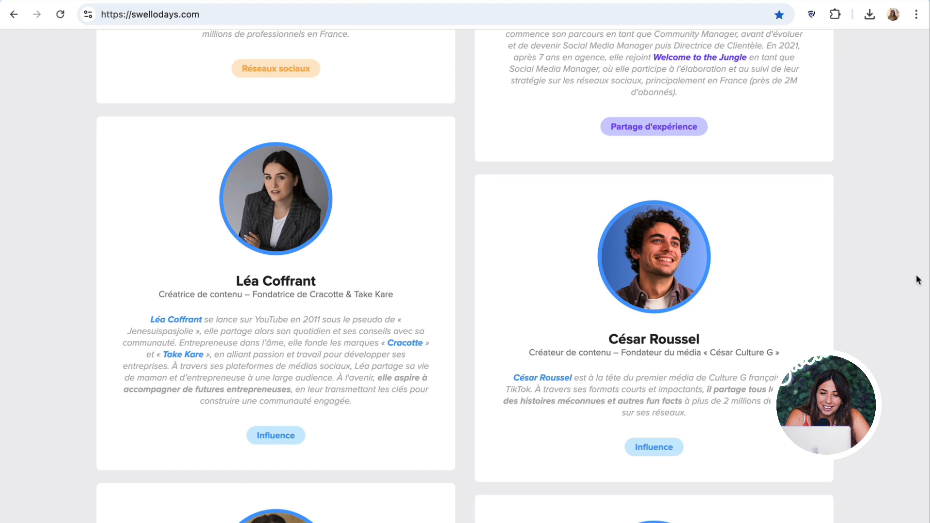
pyautogui.scroll(-5, 536, 305)
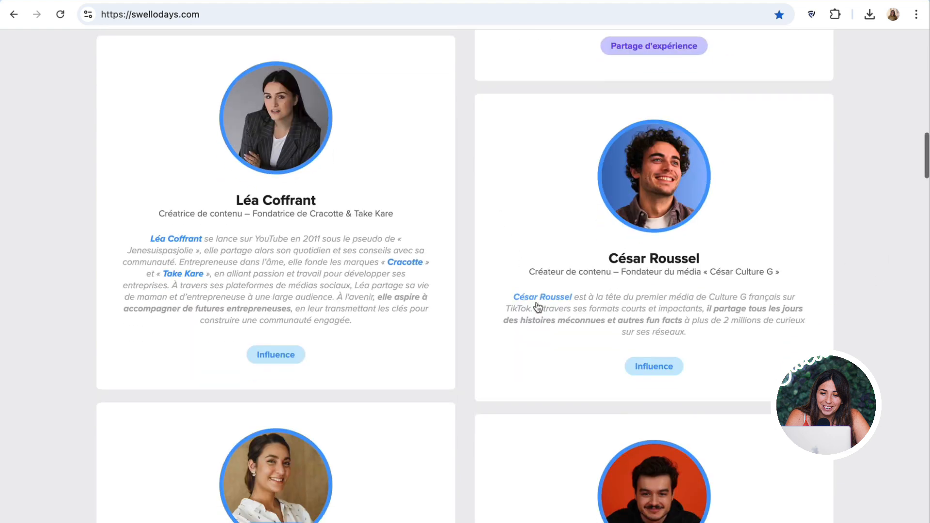
pyautogui.scroll(-7, 504, 318)
pyautogui.scroll(-3, 498, 323)
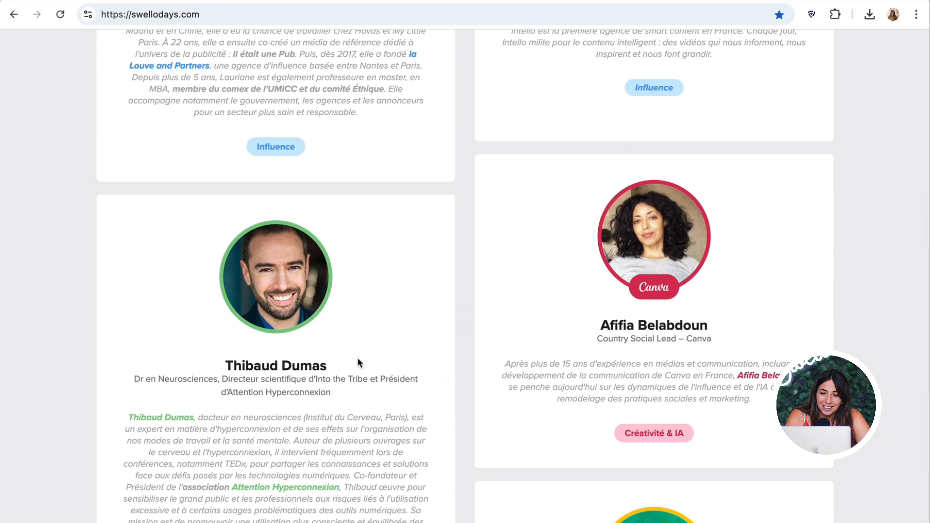
pyautogui.doubleClick(302, 392)
pyautogui.scroll(-5, 313, 396)
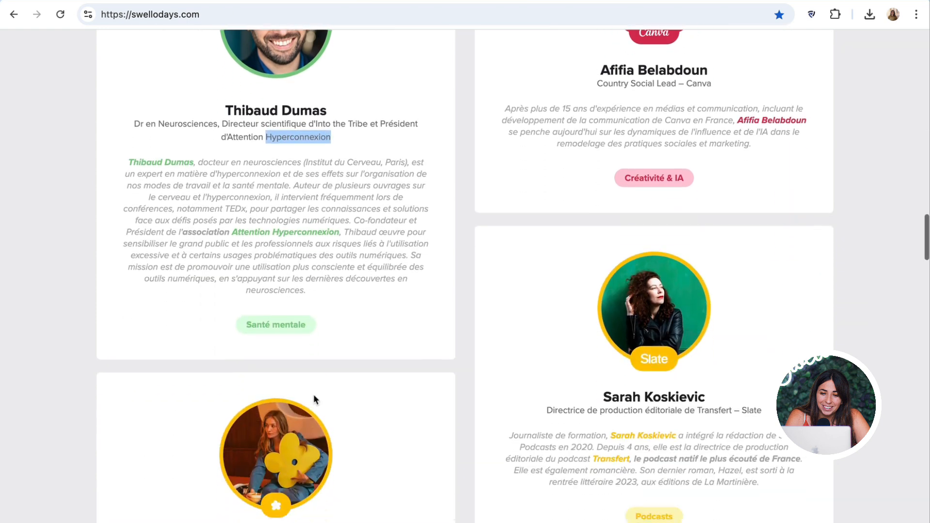
pyautogui.scroll(-3, 313, 394)
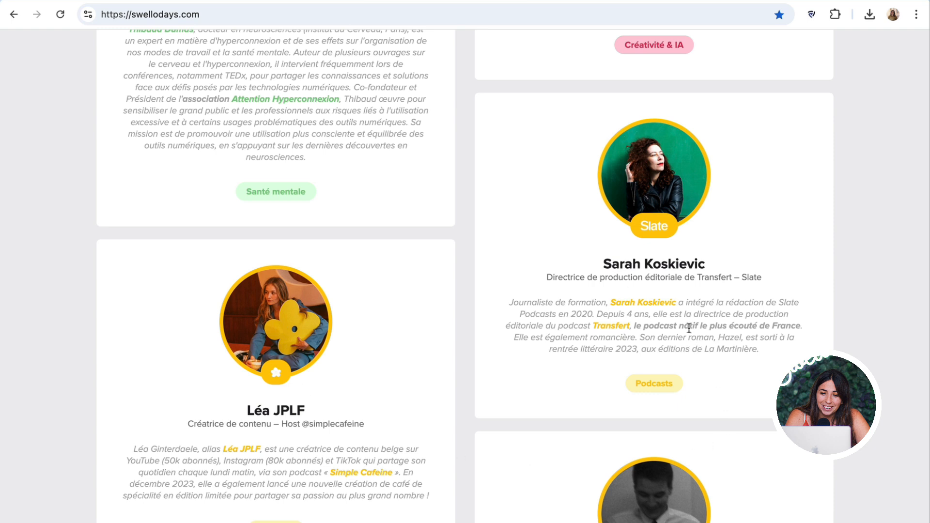
pyautogui.scroll(-2, 646, 365)
pyautogui.scroll(-1, 649, 370)
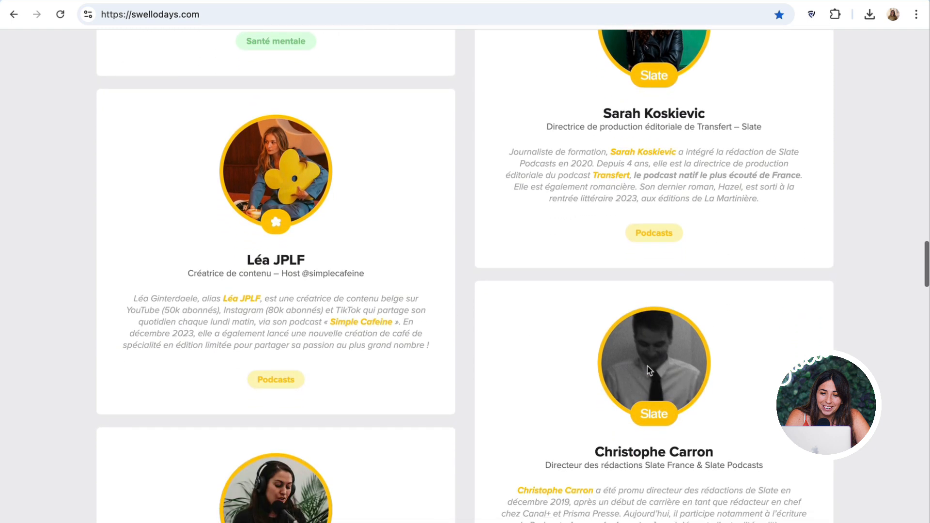
pyautogui.scroll(-15, 633, 434)
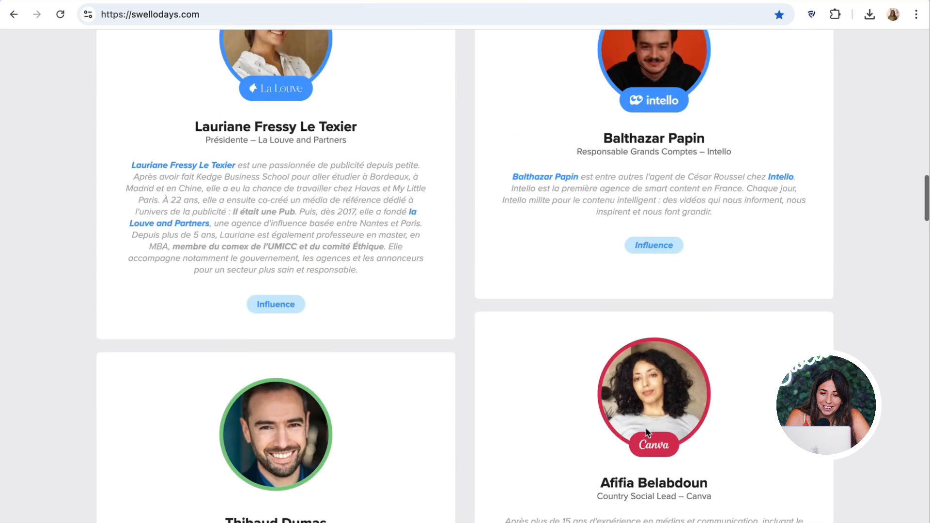
pyautogui.scroll(5, 614, 321)
pyautogui.scroll(20, 617, 321)
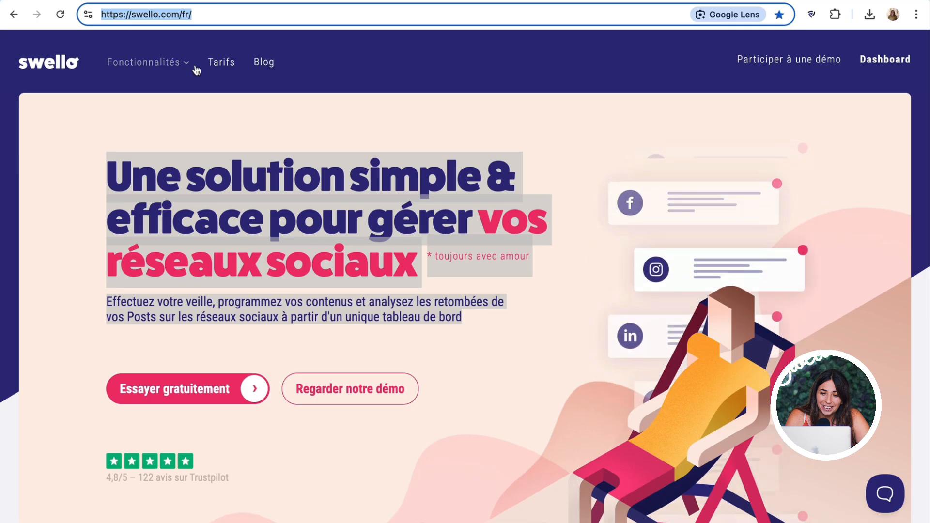
# - Open swello.com's pricing and preview monthly prices before switching back to annual billing
pyautogui.click(201, 62)
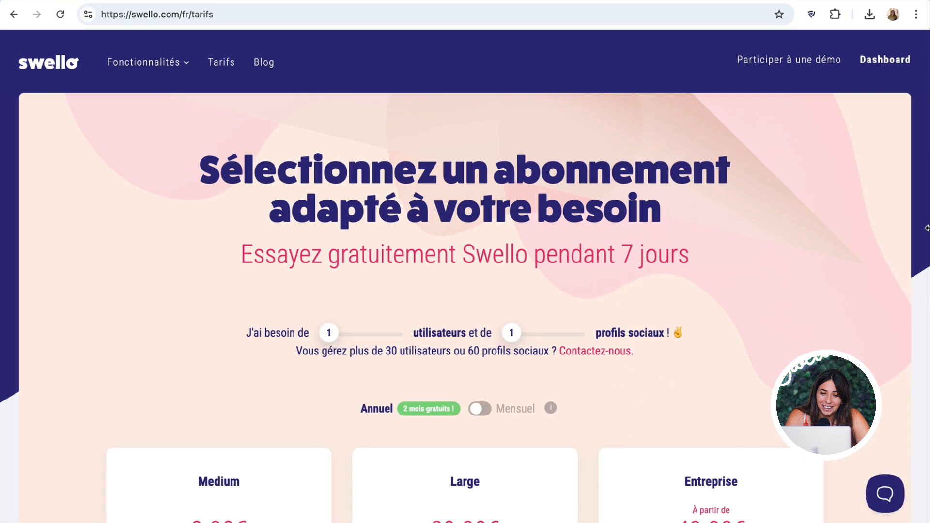
pyautogui.scroll(-2, 643, 407)
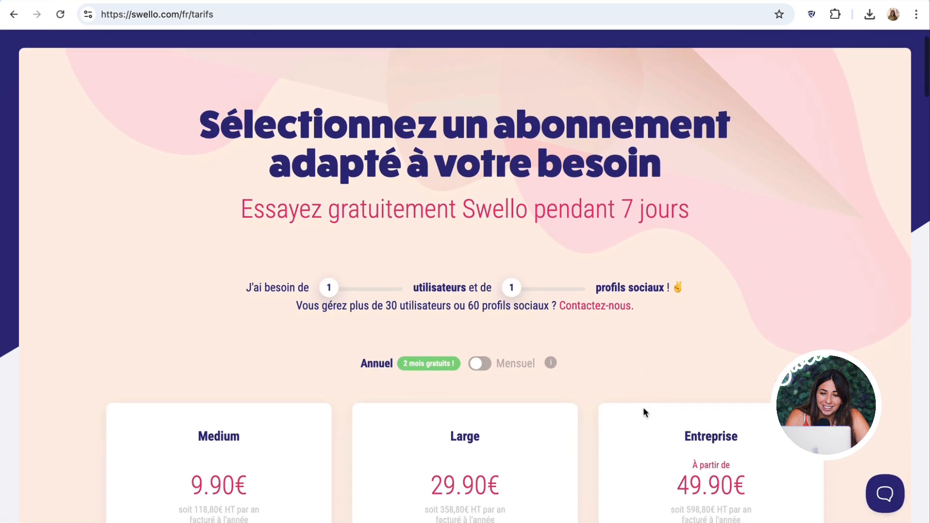
pyautogui.scroll(2, 348, 400)
pyautogui.click(367, 402)
pyautogui.click(367, 401)
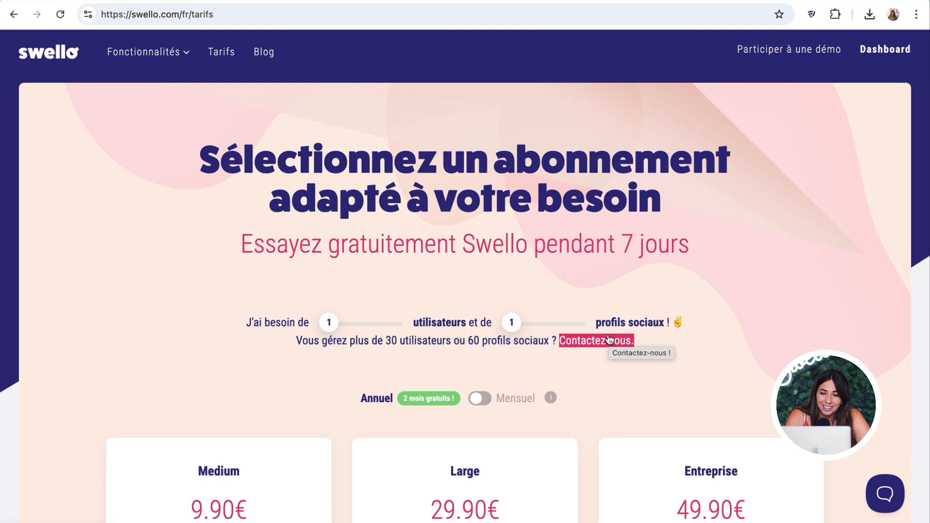
# - Highlight Programmation in Medium, Analyse in Large and Veille in the Entreprise plan card
pyautogui.scroll(-6, 608, 338)
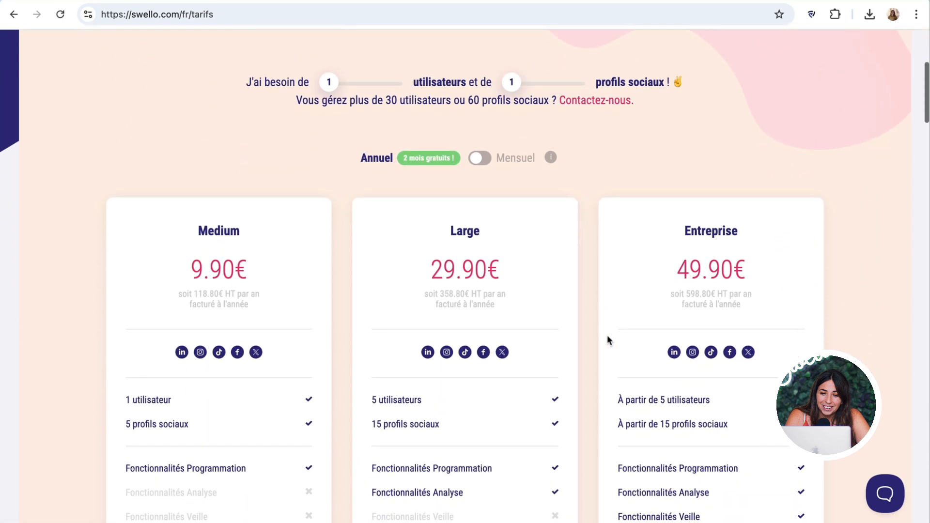
pyautogui.scroll(-1, 606, 339)
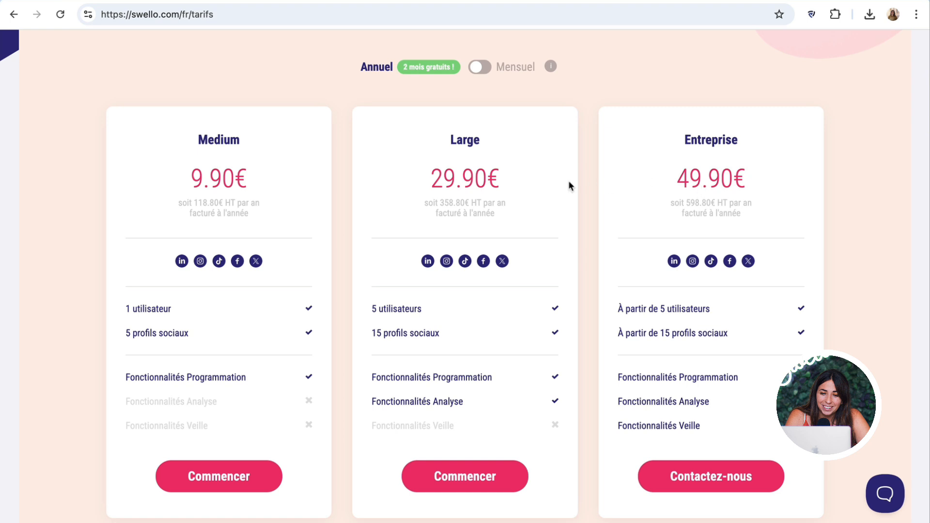
pyautogui.doubleClick(199, 379)
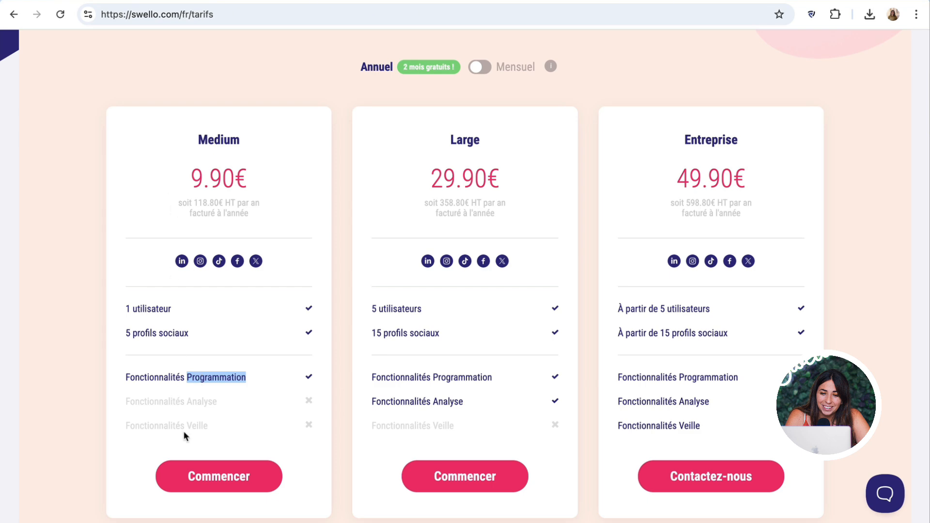
pyautogui.click(469, 381)
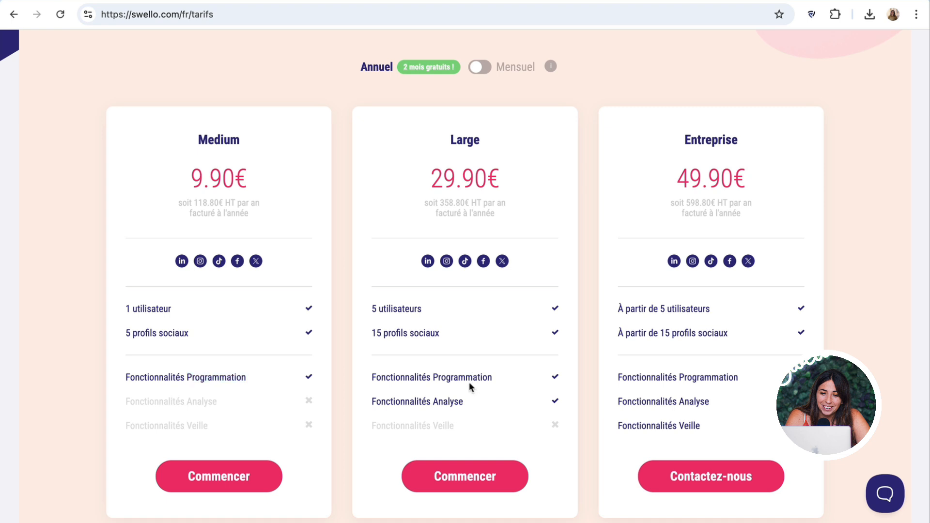
pyautogui.doubleClick(447, 397)
pyautogui.doubleClick(691, 423)
# - Highlight the 'utilisateur' and 'profils sociaux' limits in the Medium plan card
pyautogui.scroll(-1, 799, 130)
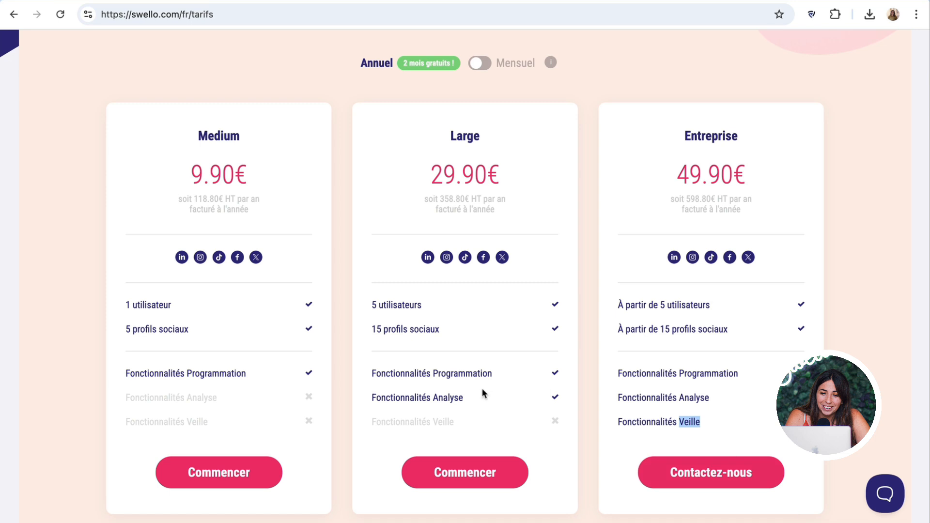
pyautogui.doubleClick(141, 299)
pyautogui.scroll(-1, 140, 300)
pyautogui.moveTo(132, 323); pyautogui.dragTo(214, 329)
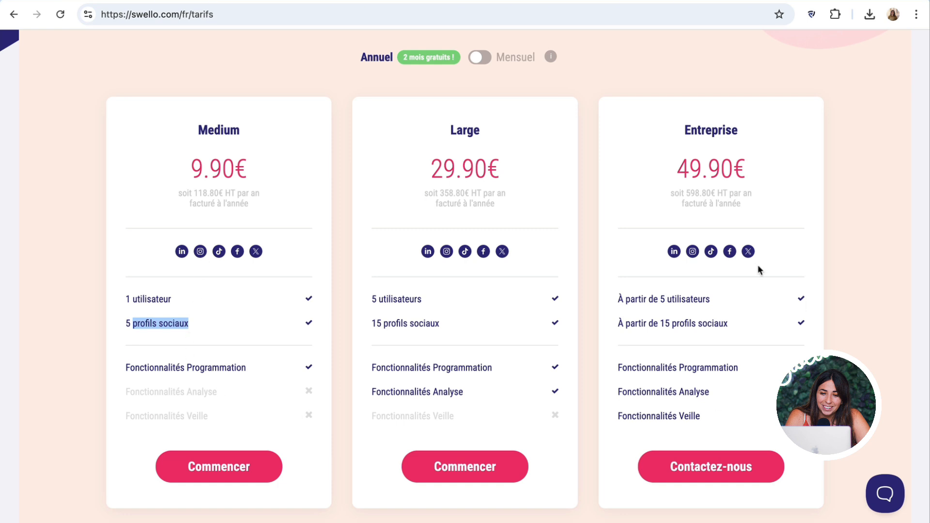
pyautogui.doubleClick(147, 300)
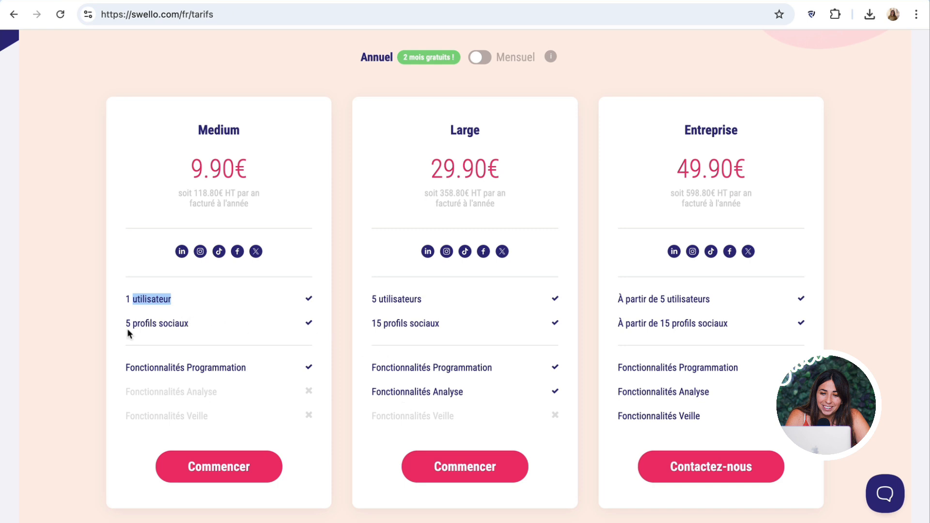
pyautogui.moveTo(134, 322); pyautogui.dragTo(196, 323)
pyautogui.click(195, 323)
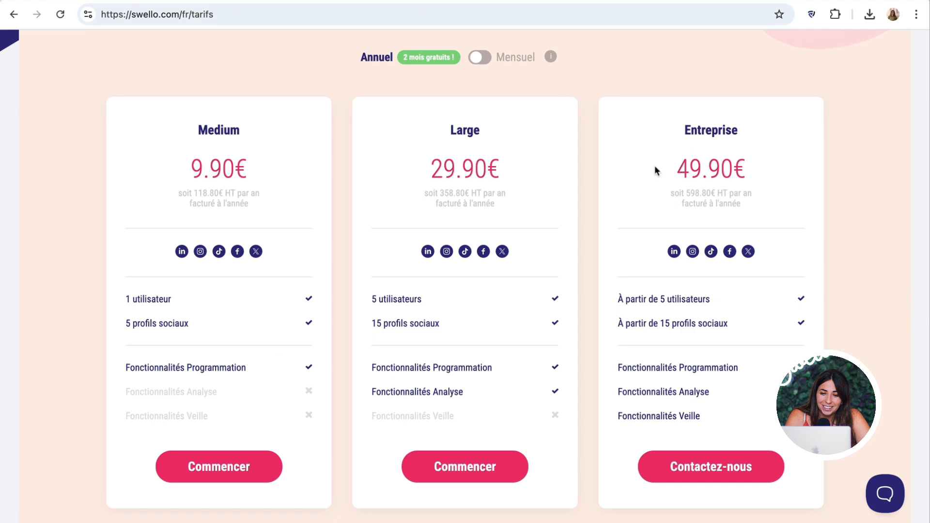
pyautogui.scroll(-8, 553, 285)
pyautogui.scroll(-5, 553, 282)
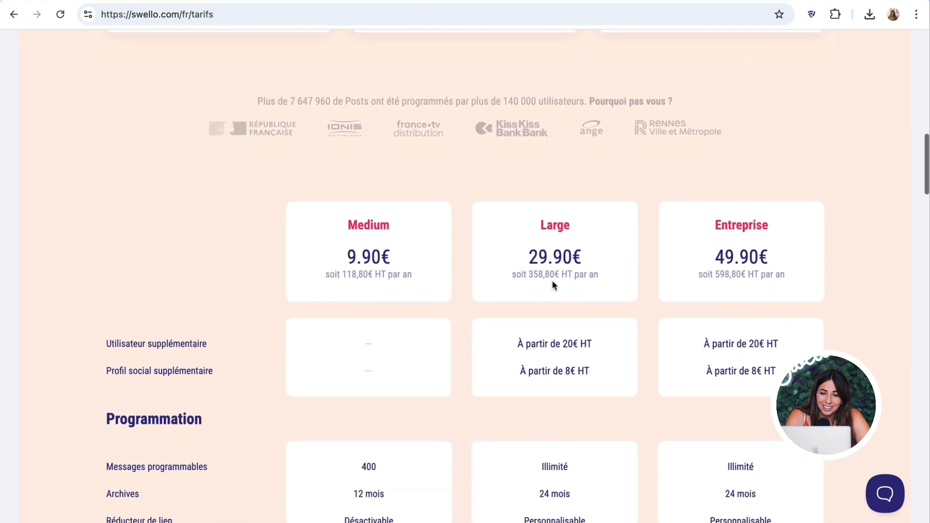
pyautogui.scroll(-3, 552, 284)
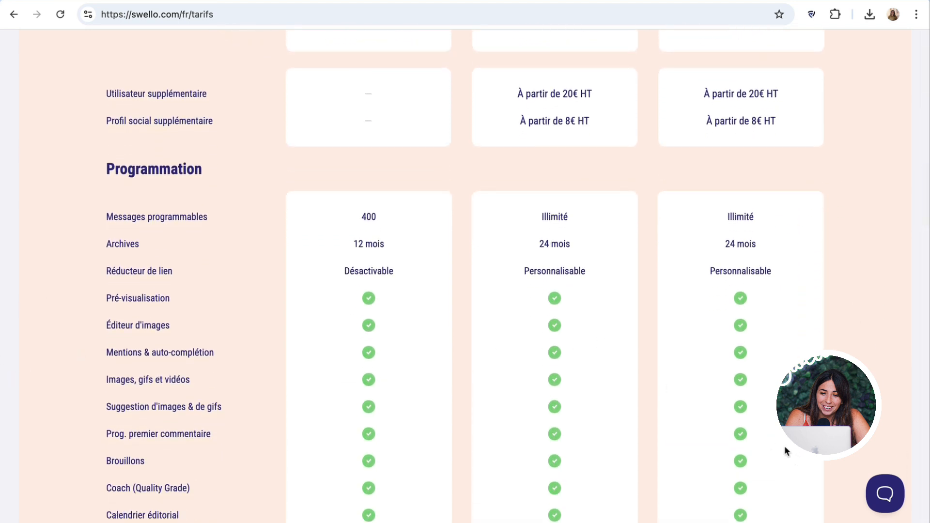
pyautogui.scroll(-8, 675, 490)
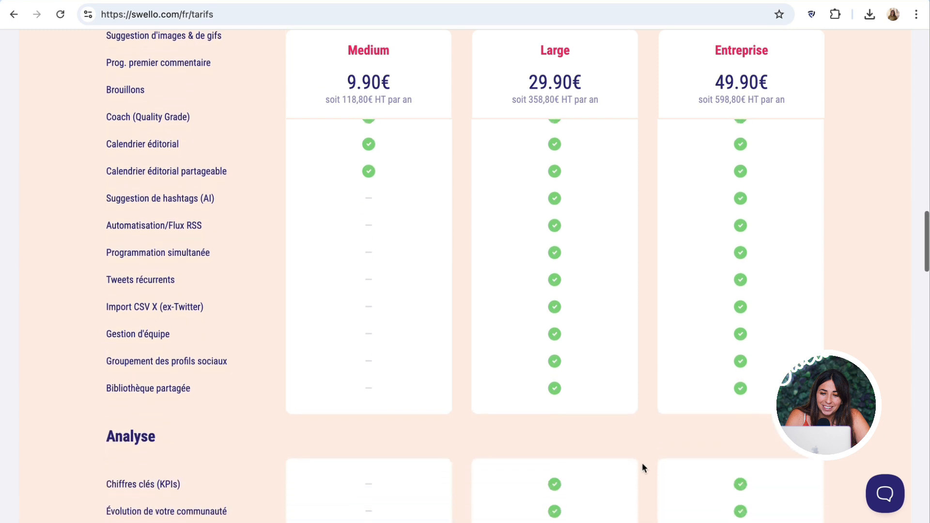
pyautogui.scroll(-5, 588, 428)
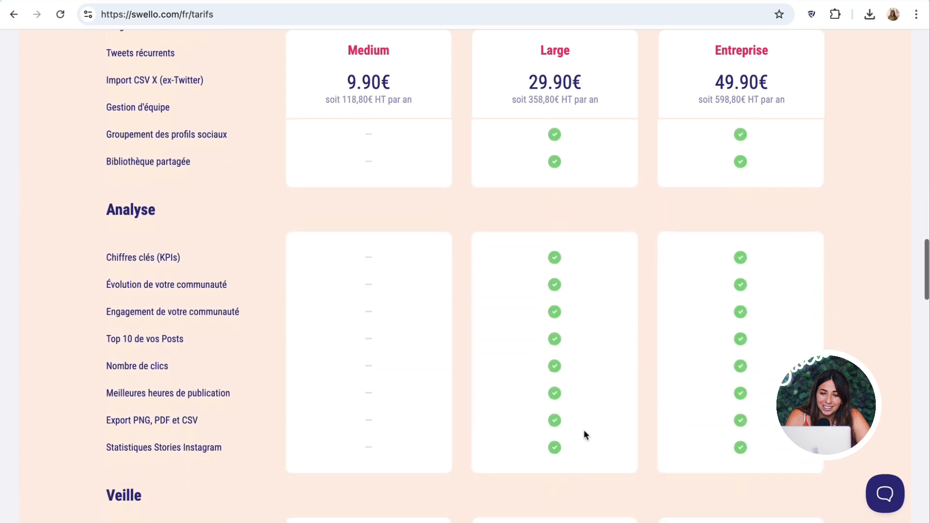
pyautogui.scroll(-4, 584, 434)
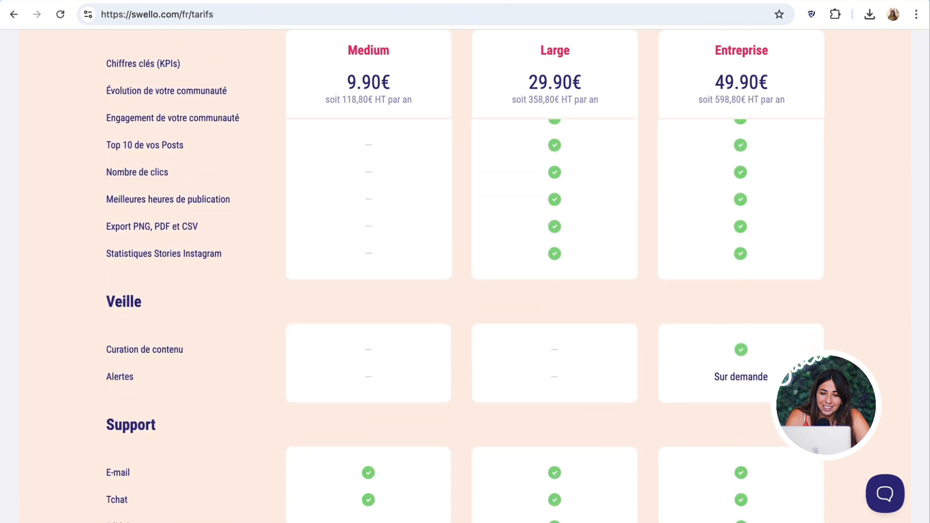
pyautogui.scroll(-4, 533, 291)
pyautogui.scroll(20, 533, 291)
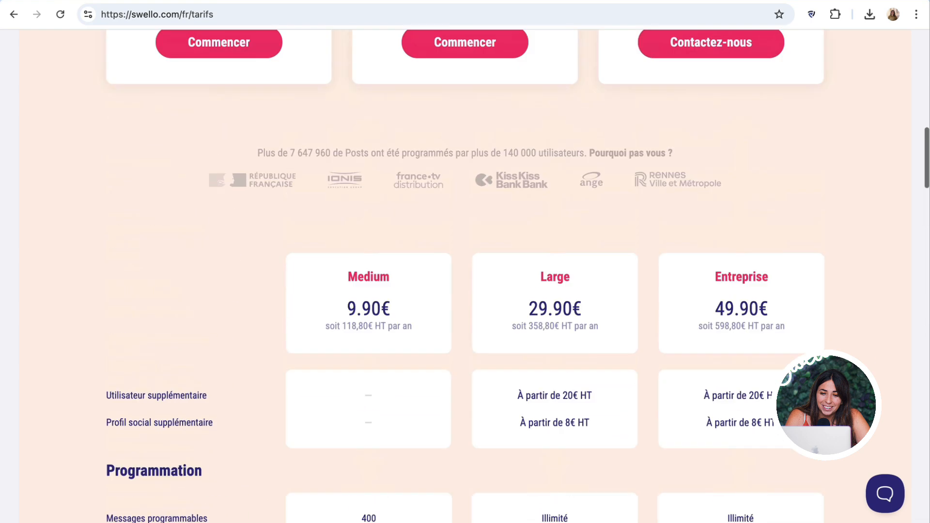
pyautogui.scroll(15, 233, 224)
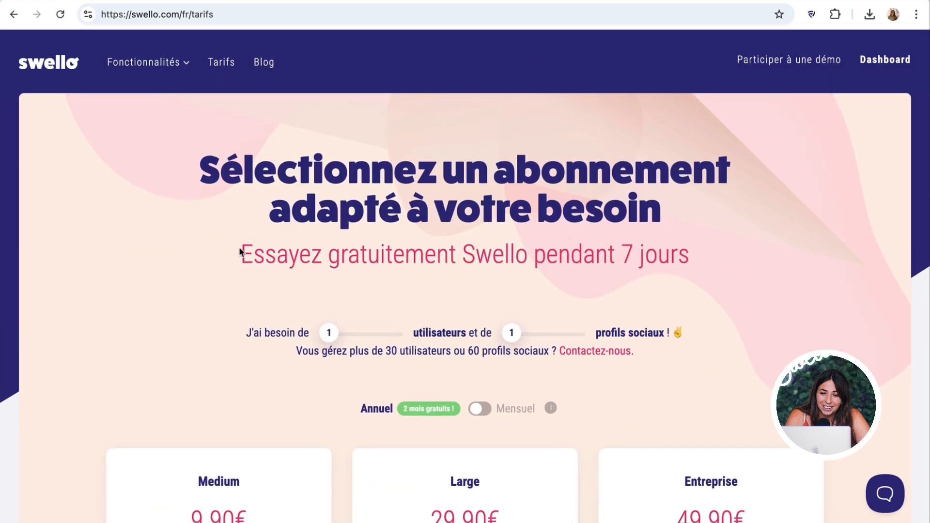
# - Highlight the 7-day free trial subtitle, then return to the swello.com/fr homepage via the logo
pyautogui.moveTo(240, 252); pyautogui.dragTo(690, 265)
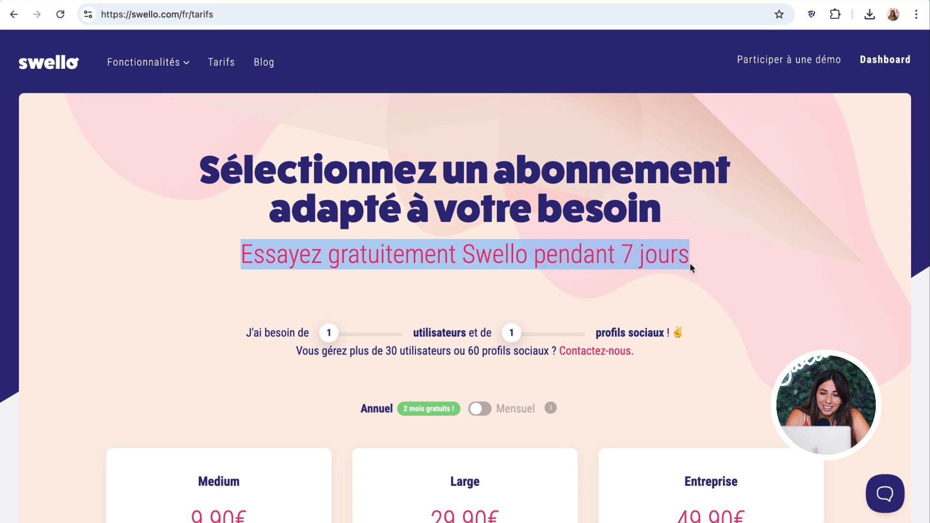
pyautogui.click(690, 263)
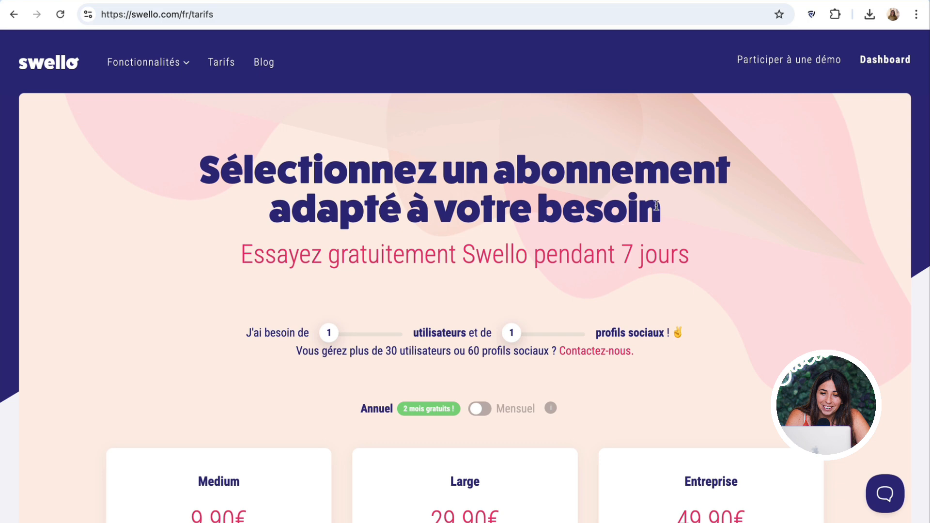
pyautogui.click(34, 66)
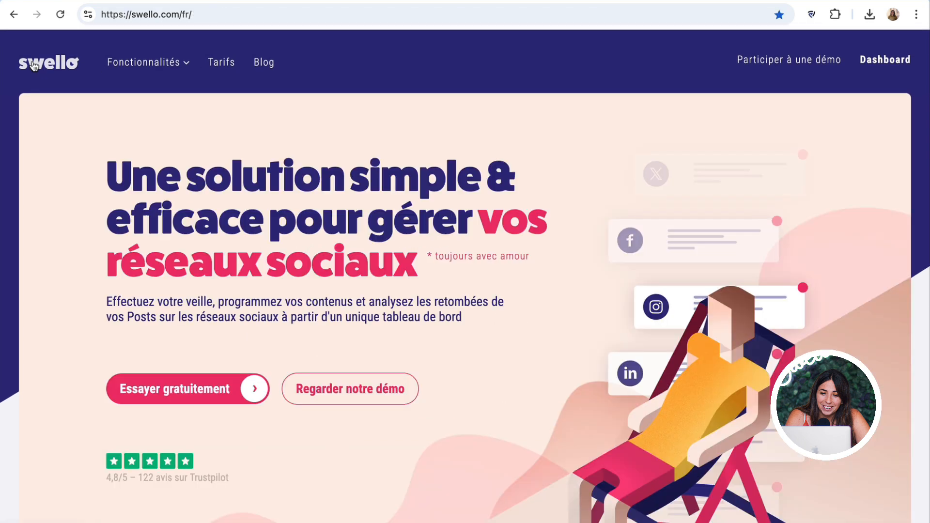